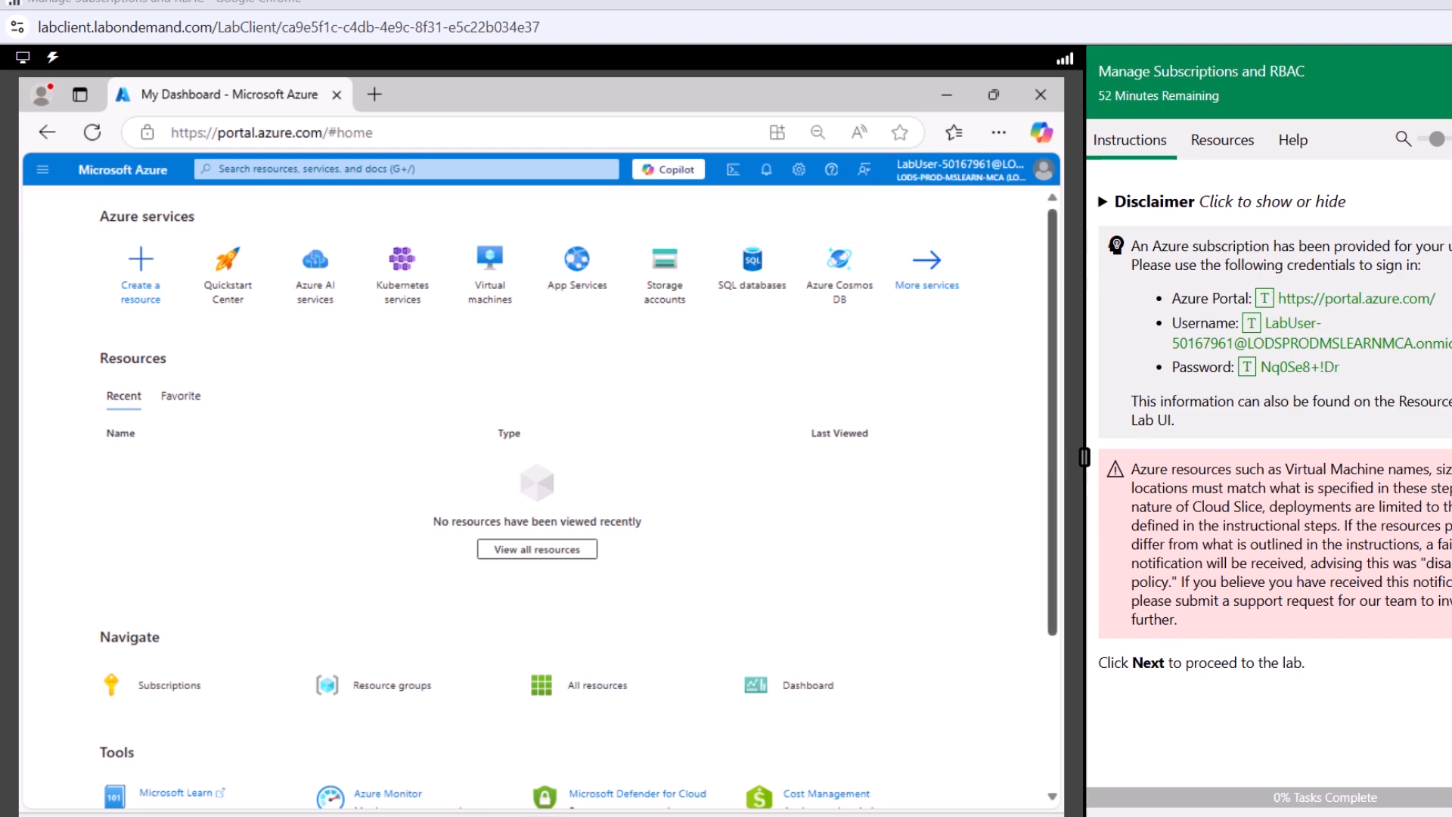
- Go to the next lab page and read the scenario's requirements for the management group, virtual machine and support request permissions
{"action": "left_click", "coordinate": [1448, 813]}
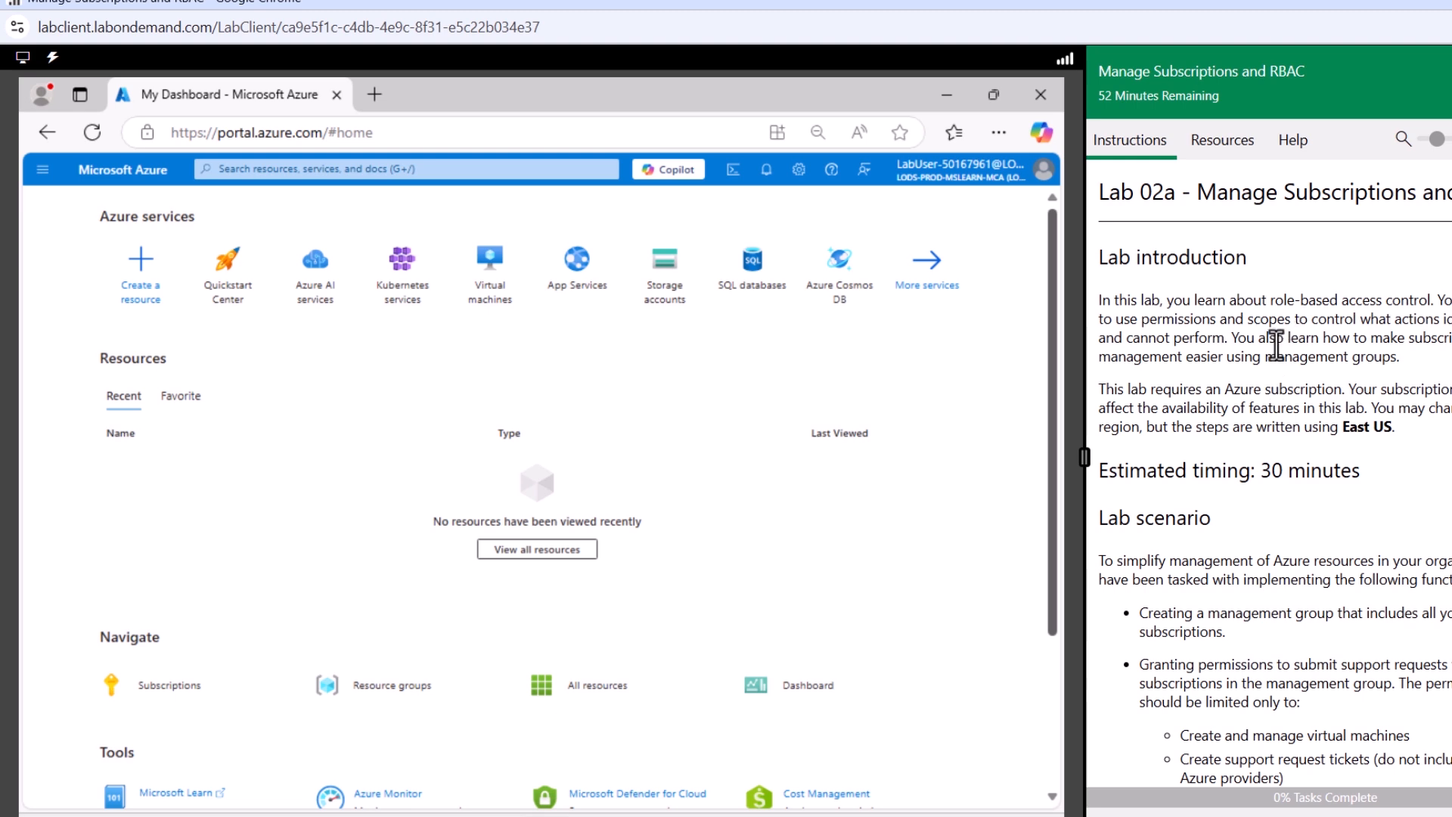
{"action": "scroll", "coordinate": [1251, 387], "scroll_direction": "down", "scroll_amount": 5}
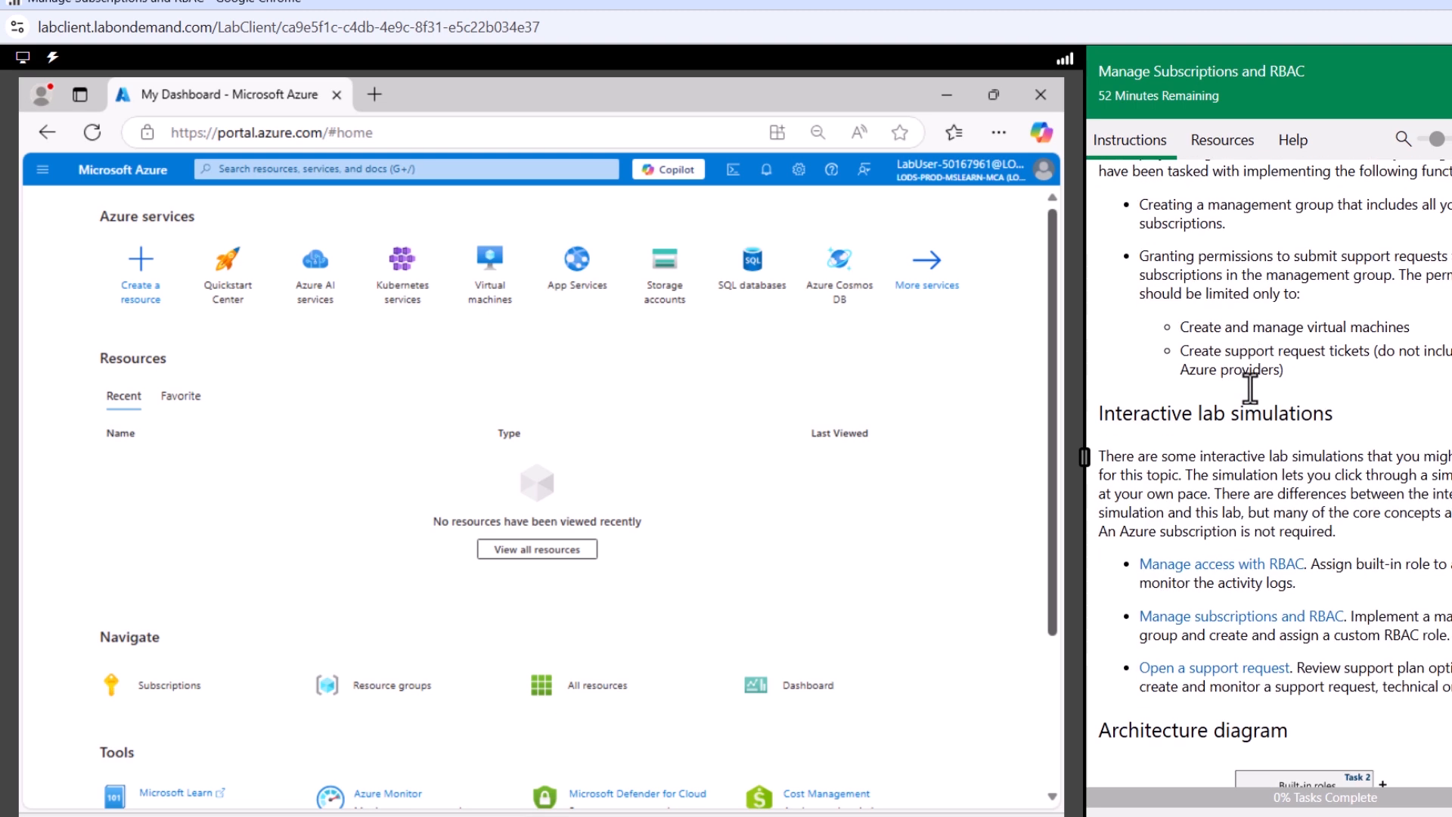
{"action": "left_click_drag", "start_coordinate": [1219, 204], "coordinate": [1451, 209]}
{"action": "left_click_drag", "start_coordinate": [1184, 222], "coordinate": [1268, 229]}
{"action": "left_click_drag", "start_coordinate": [1195, 257], "coordinate": [1417, 257]}
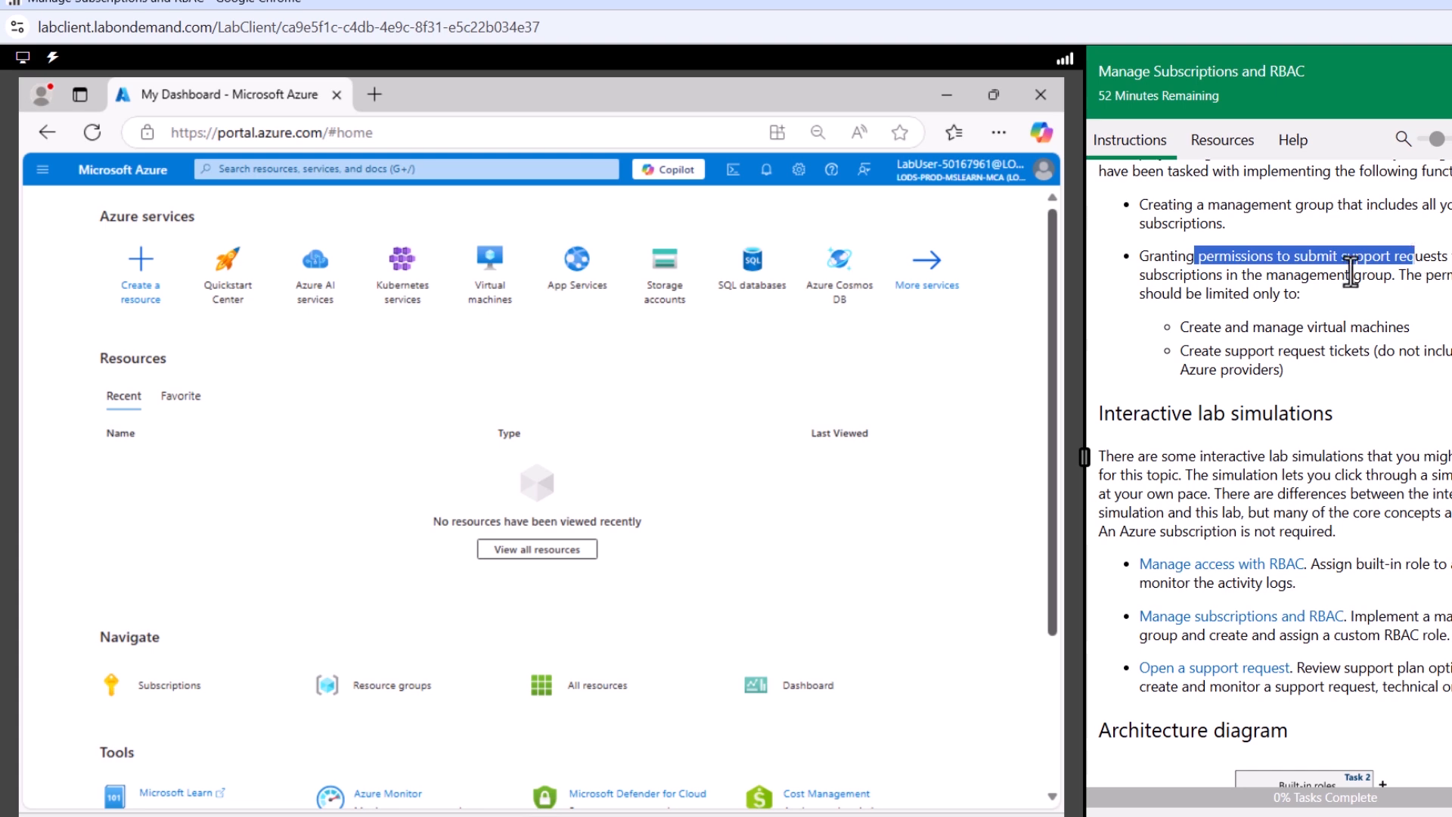
{"action": "left_click", "coordinate": [1377, 278]}
{"action": "left_click_drag", "start_coordinate": [1374, 276], "coordinate": [1314, 296]}
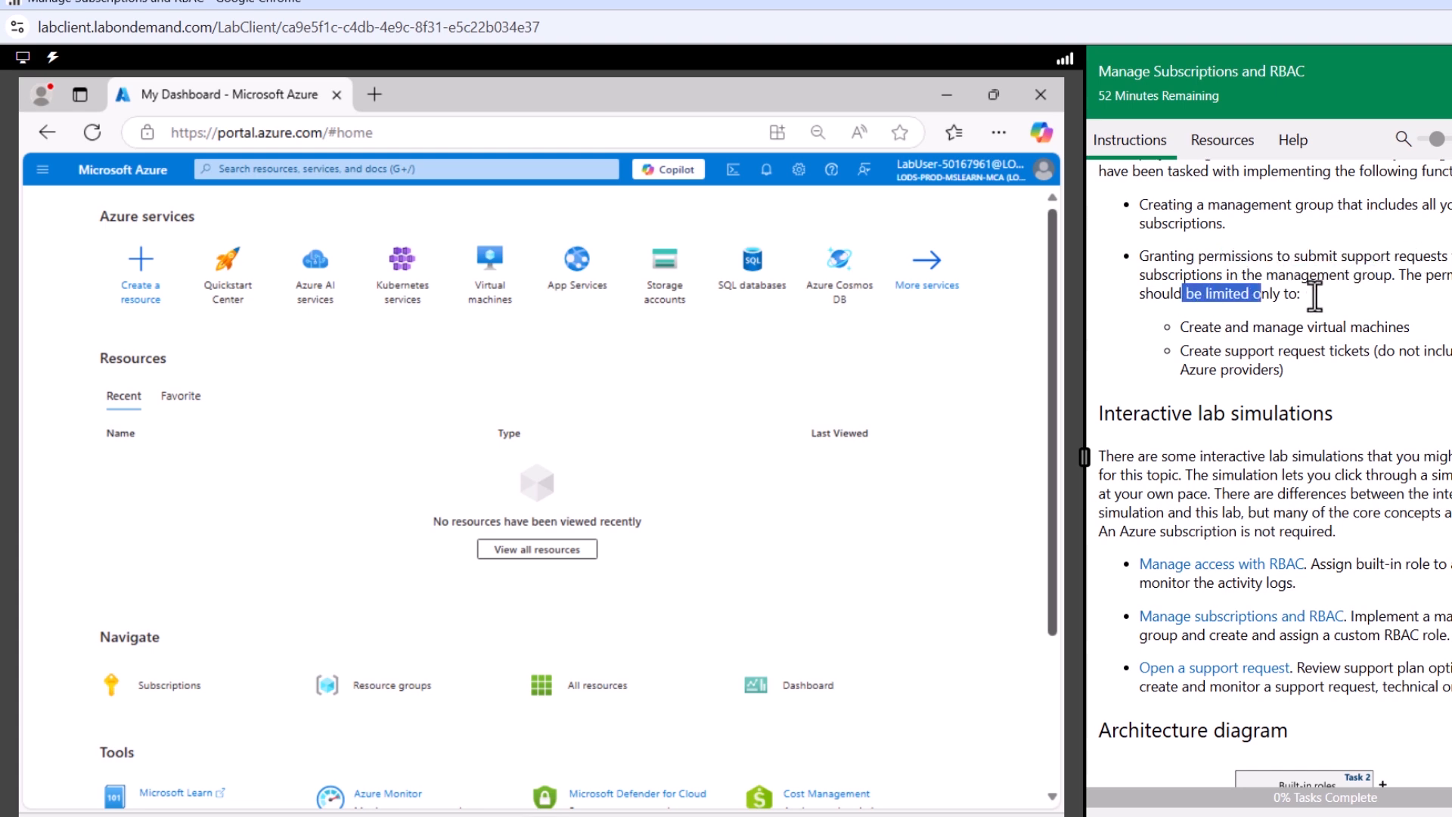
{"action": "left_click_drag", "start_coordinate": [1202, 327], "coordinate": [1404, 327]}
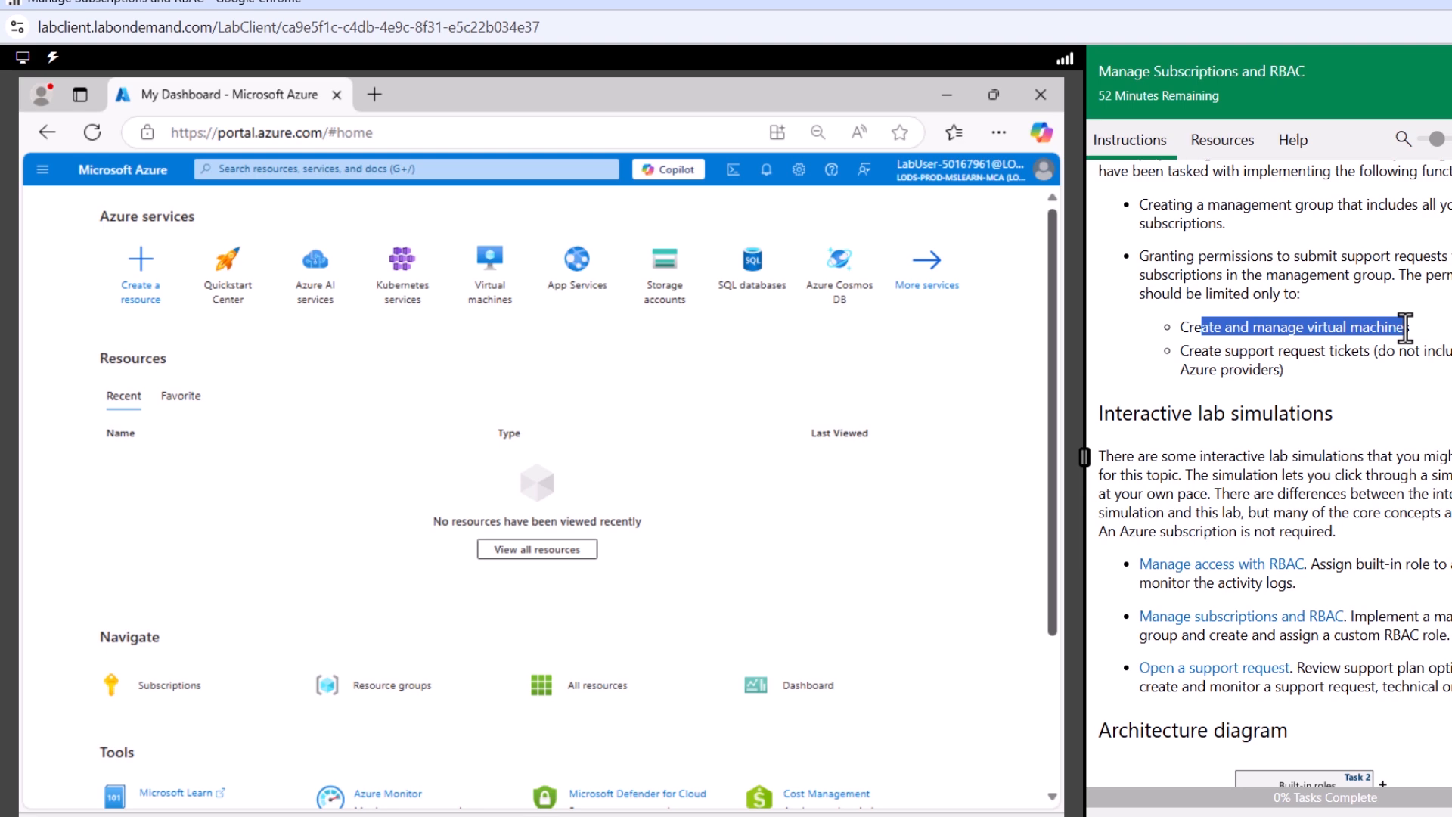
{"action": "left_click_drag", "start_coordinate": [1193, 351], "coordinate": [1350, 351]}
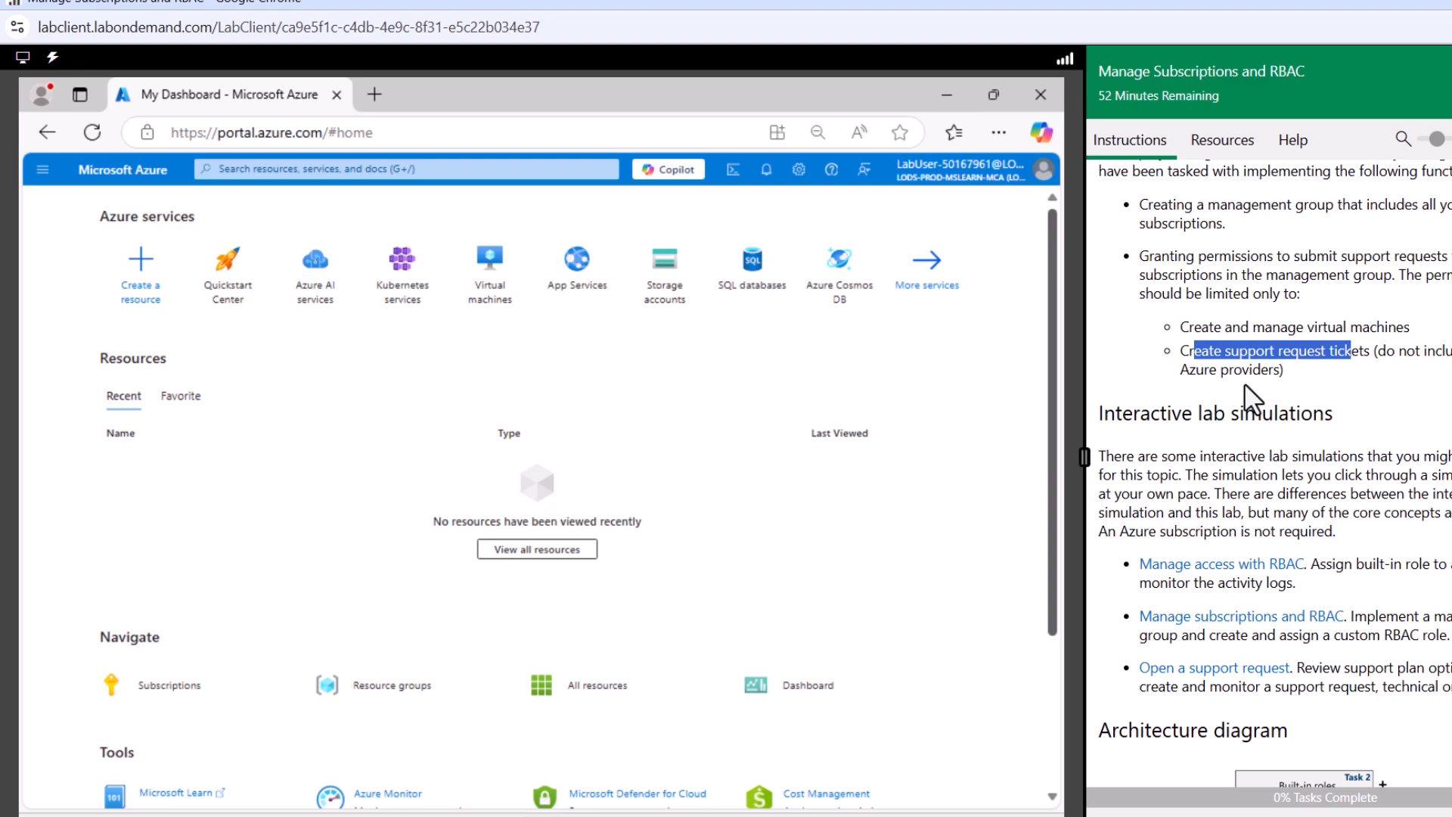
- Review the lab's architecture diagram, job skills and the Task 1 instructions for implementing management groups
{"action": "scroll", "coordinate": [1220, 295], "scroll_direction": "up", "scroll_amount": 3}
{"action": "scroll", "coordinate": [1234, 321], "scroll_direction": "down", "scroll_amount": 4}
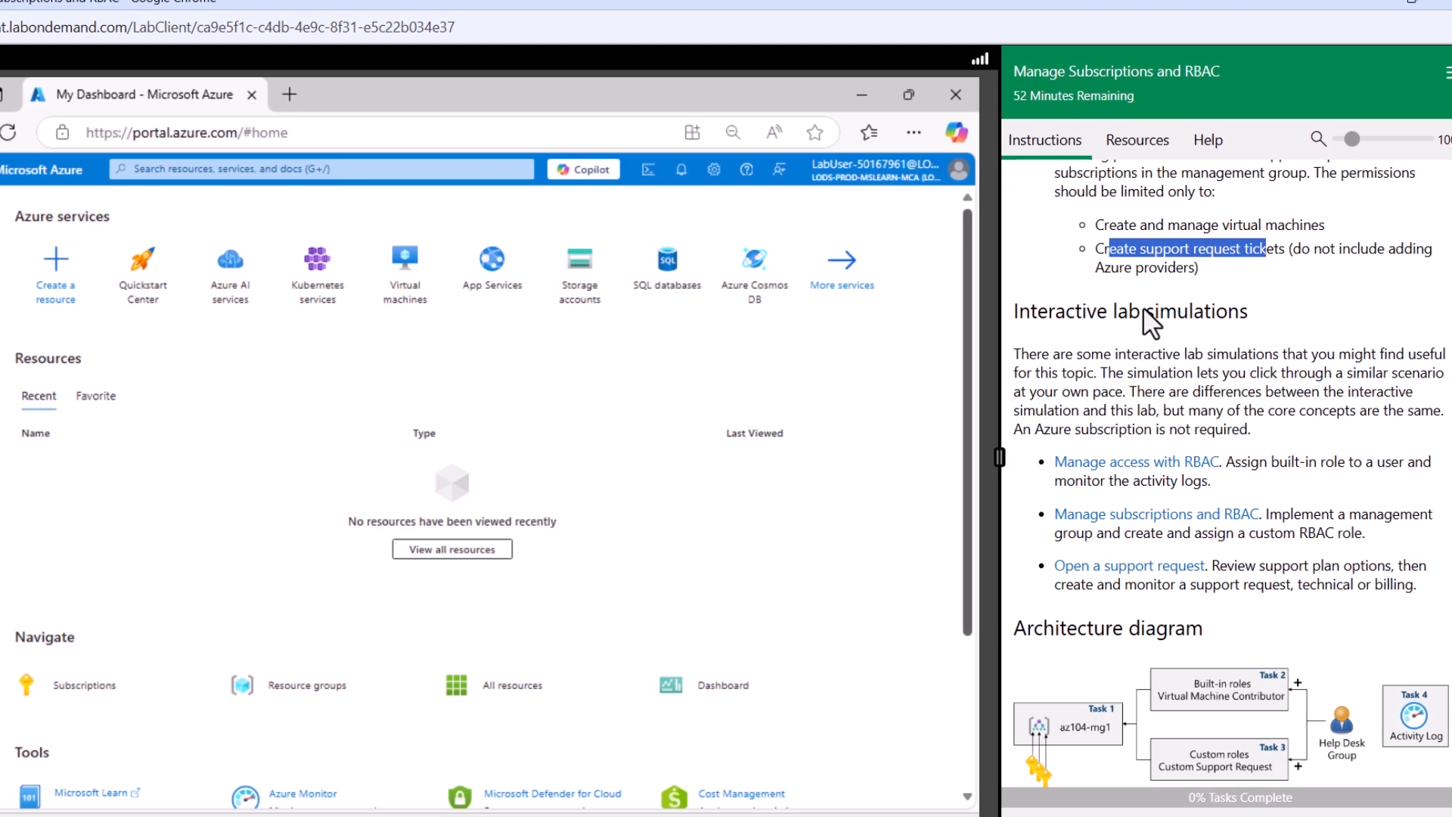
{"action": "scroll", "coordinate": [1143, 311], "scroll_direction": "down", "scroll_amount": 3}
{"action": "scroll", "coordinate": [1142, 306], "scroll_direction": "up", "scroll_amount": 1}
{"action": "scroll", "coordinate": [1143, 308], "scroll_direction": "down", "scroll_amount": 1}
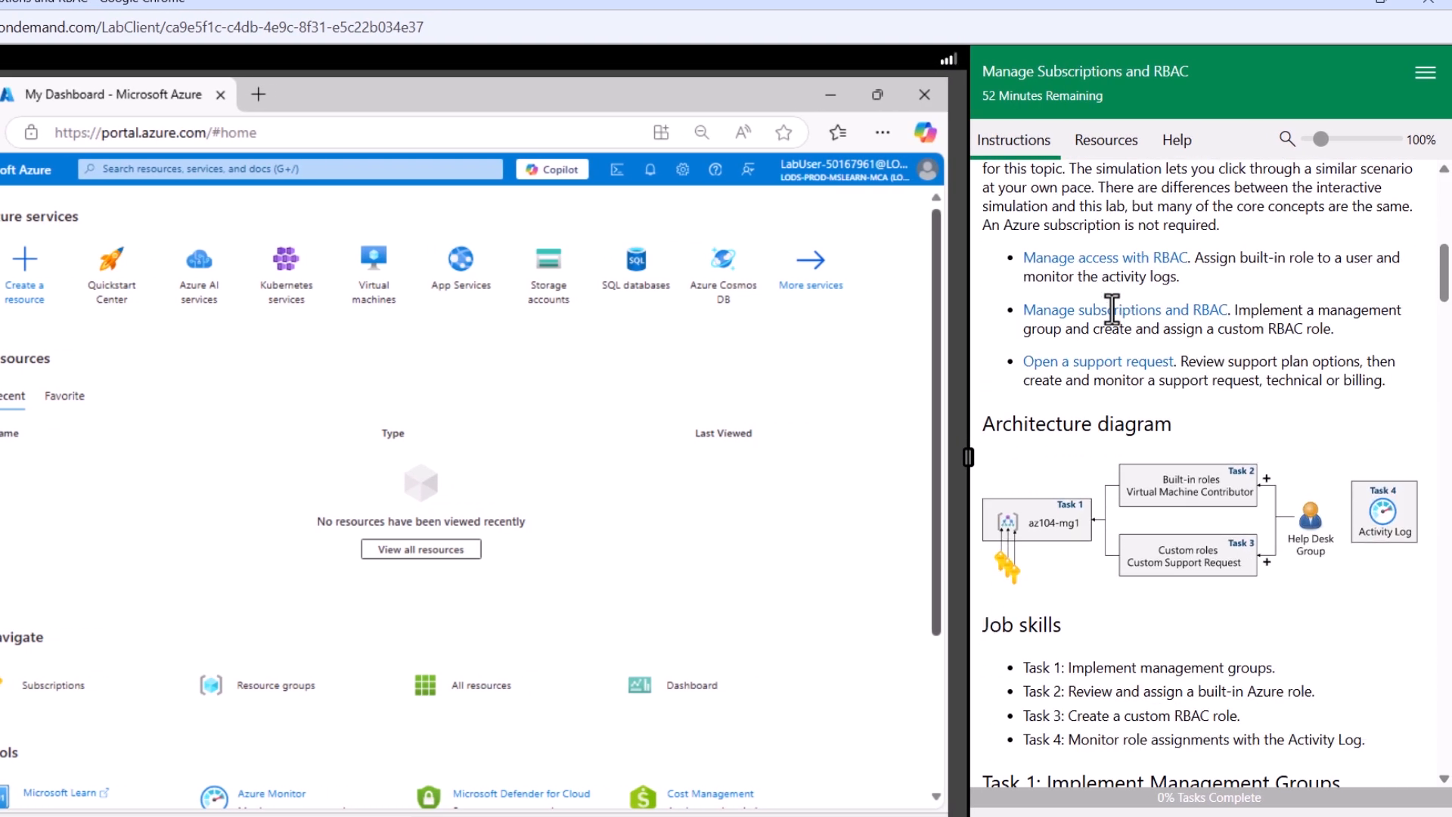
{"action": "scroll", "coordinate": [1111, 308], "scroll_direction": "down", "scroll_amount": 1}
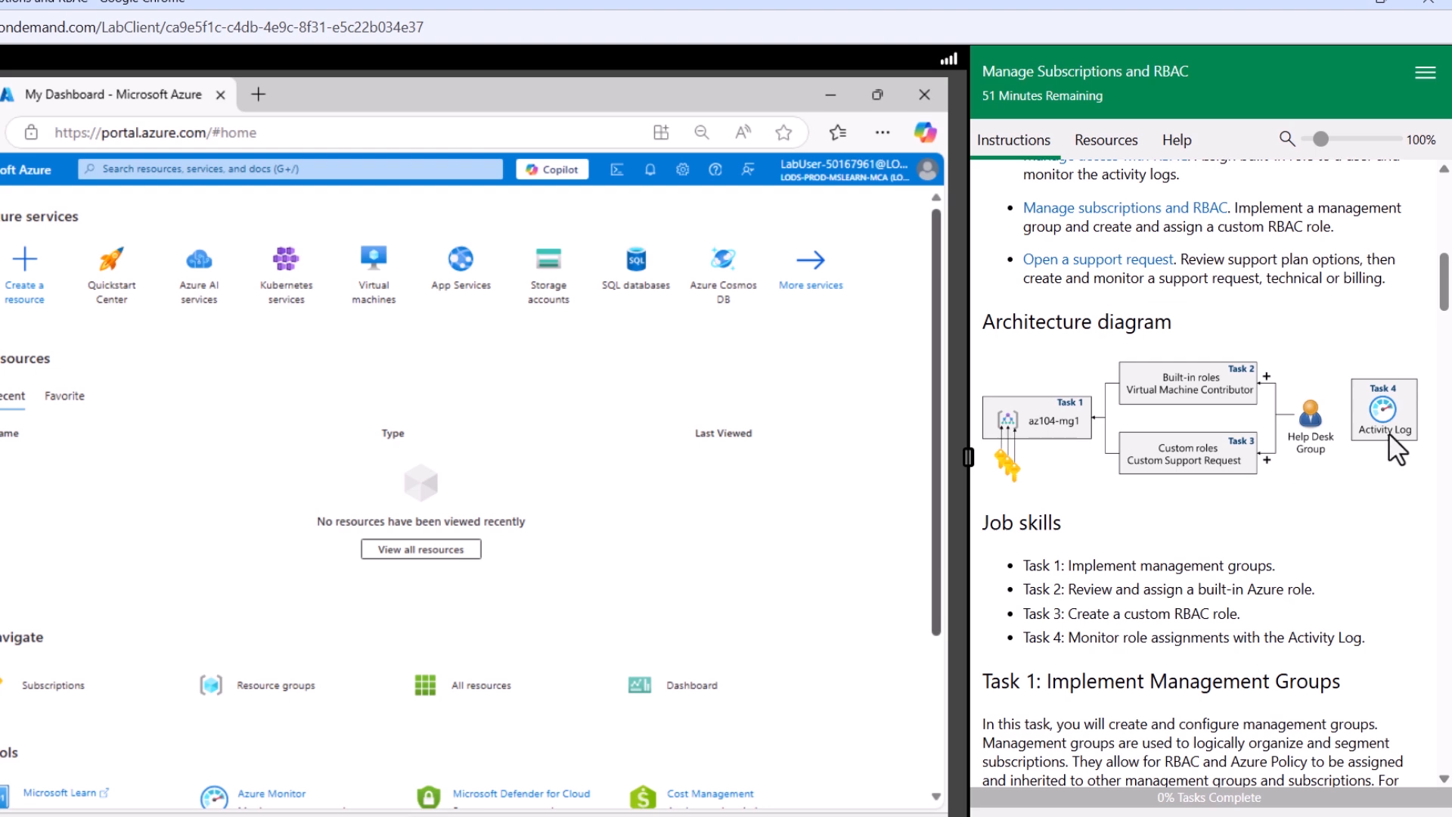
{"action": "scroll", "coordinate": [1082, 457], "scroll_direction": "down", "scroll_amount": 5}
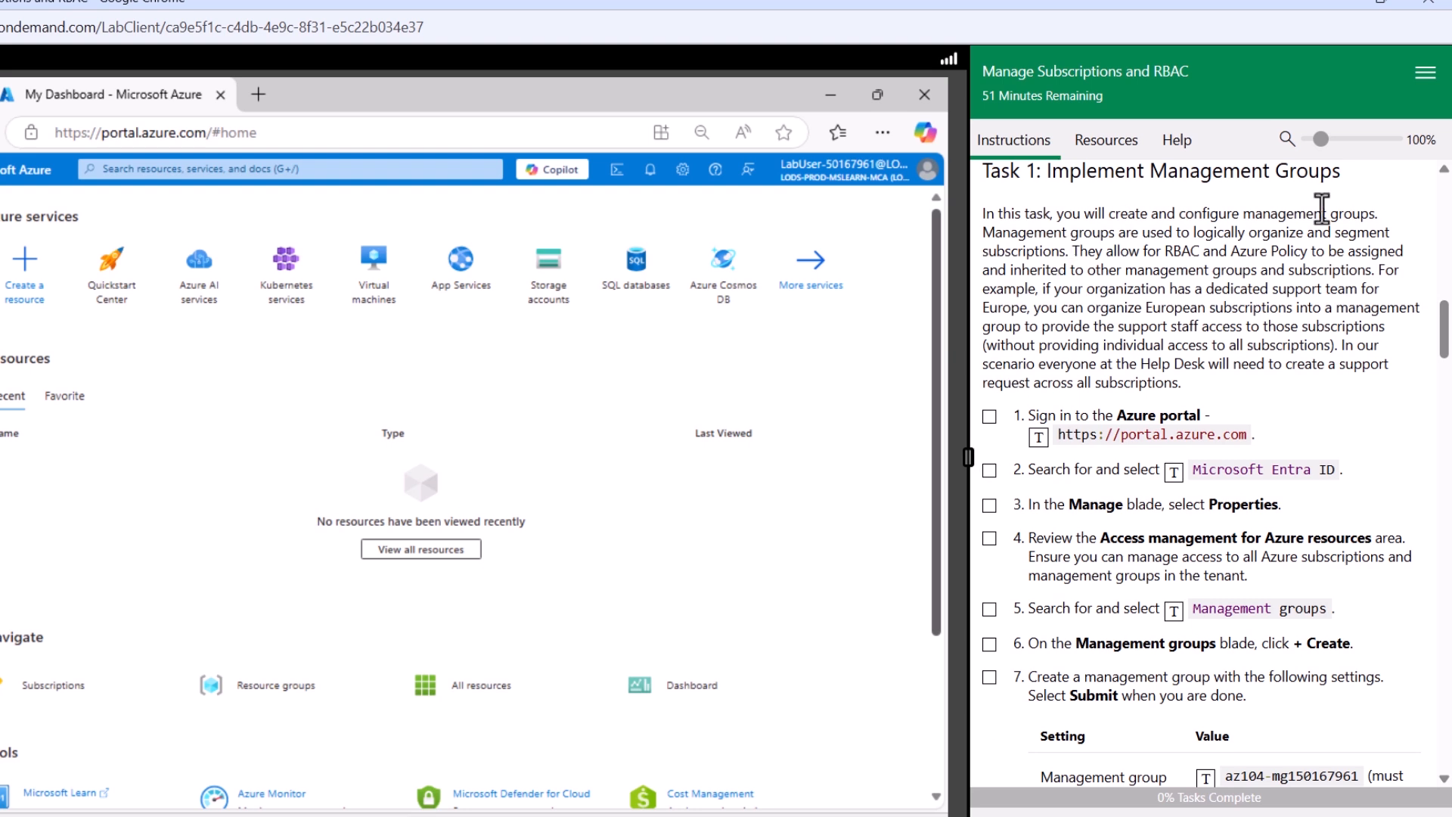
{"action": "scroll", "coordinate": [1170, 349], "scroll_direction": "down", "scroll_amount": 1}
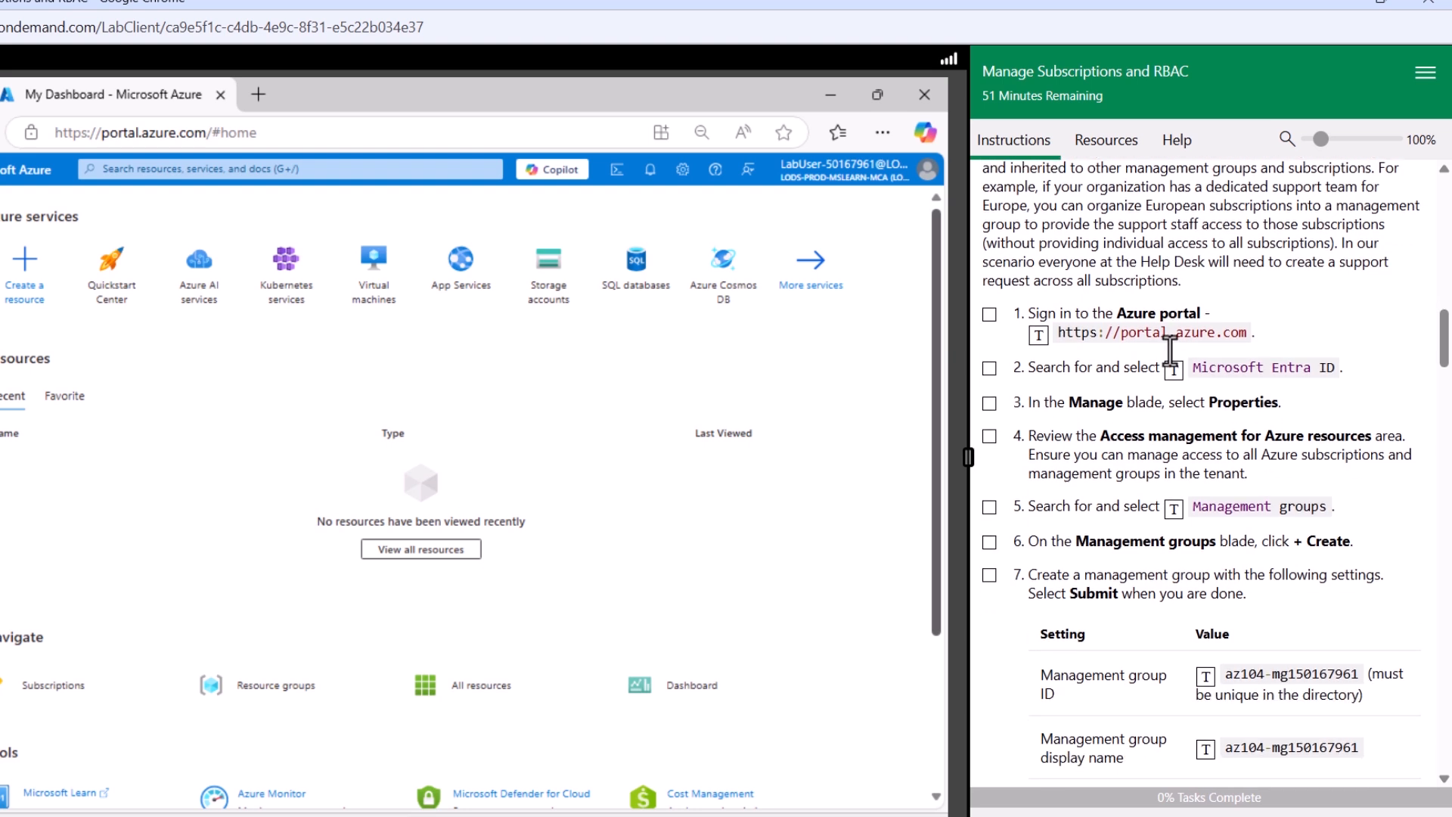
{"action": "scroll", "coordinate": [1171, 350], "scroll_direction": "down", "scroll_amount": 1}
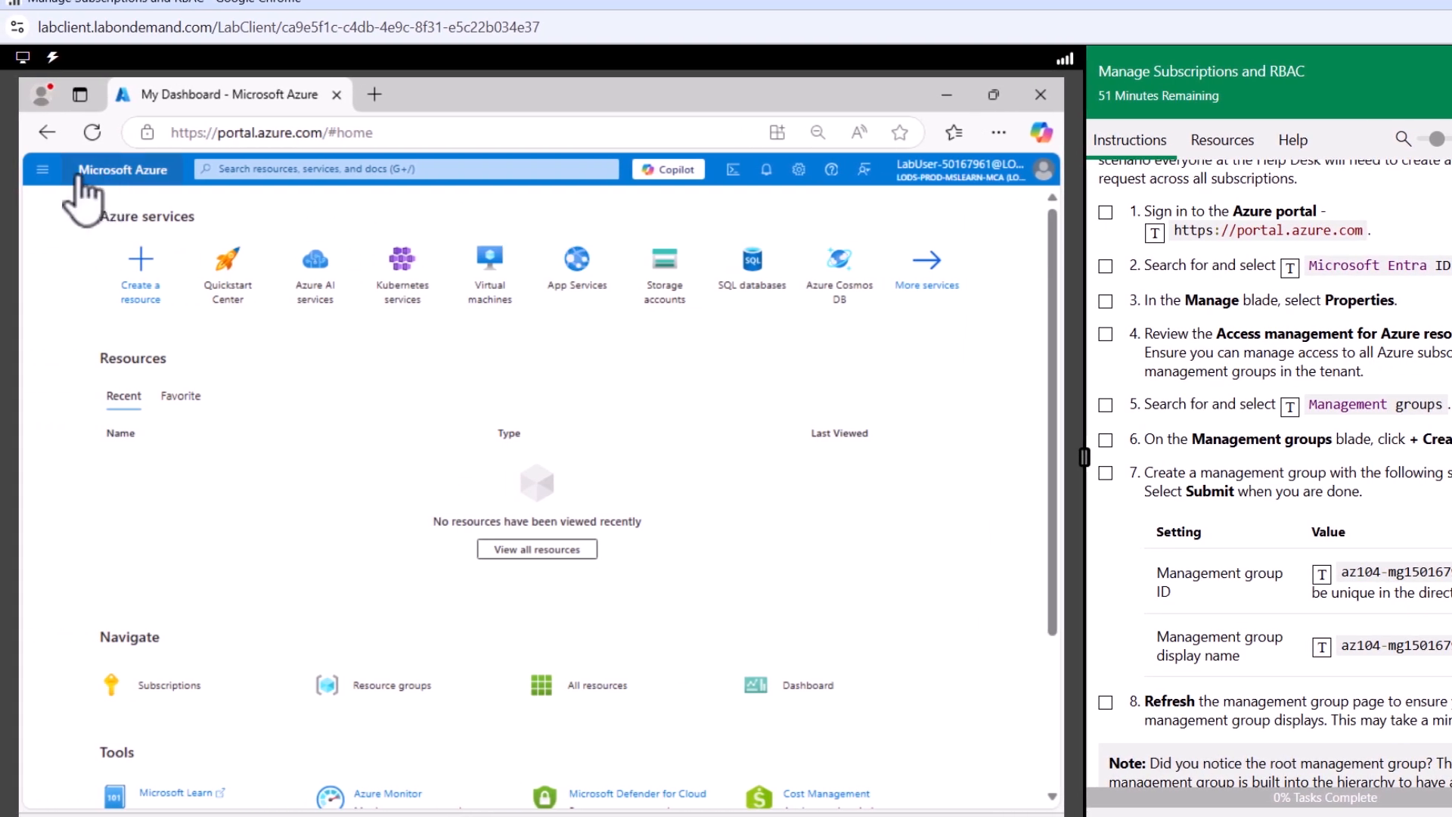
- Open Microsoft Entra ID in the Azure portal and mark Task 1 instructions 1 to 4 as complete
{"action": "left_click", "coordinate": [45, 171]}
{"action": "left_click", "coordinate": [124, 591]}
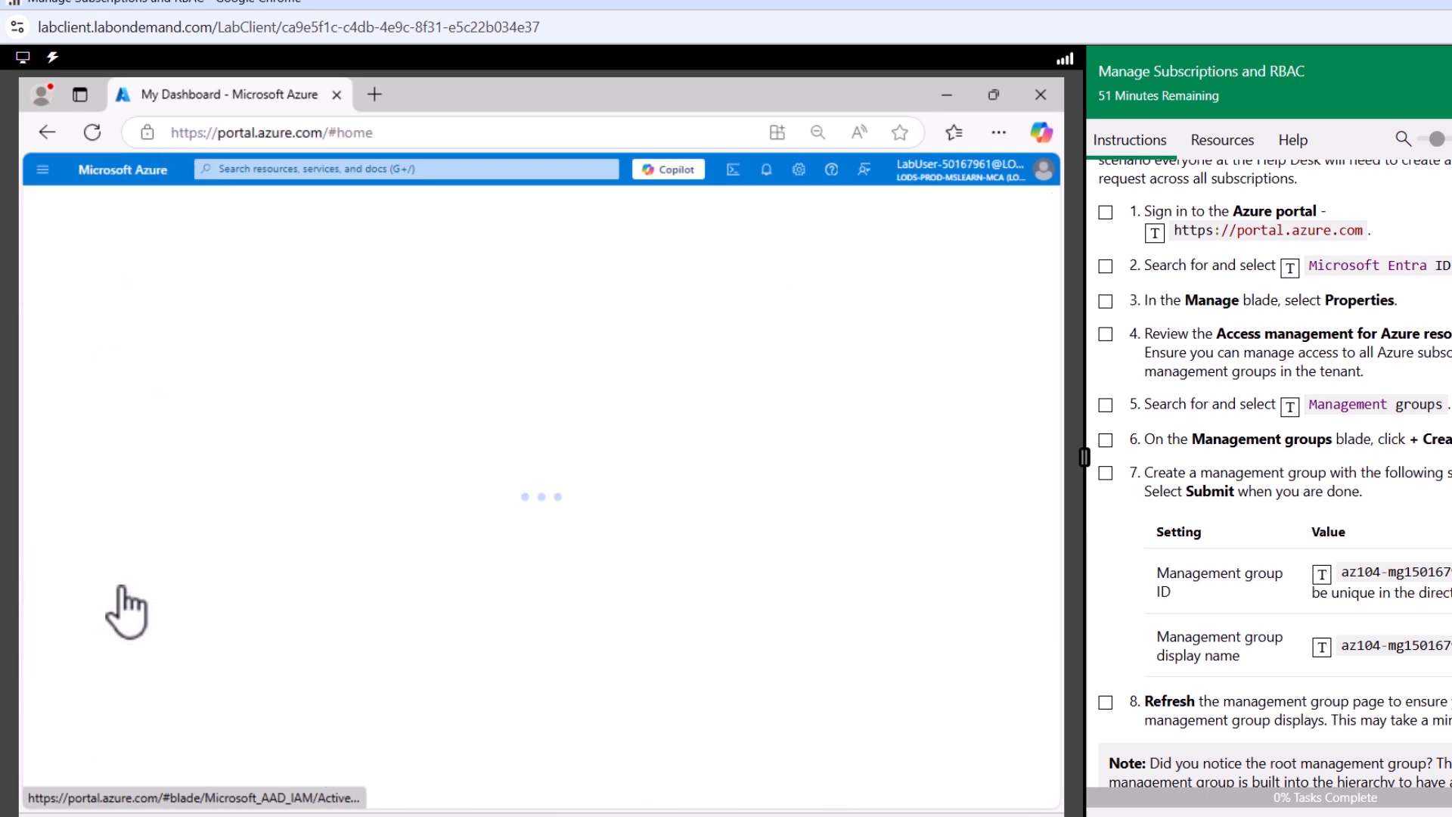
{"action": "left_click", "coordinate": [1103, 264]}
{"action": "left_click", "coordinate": [871, 170]}
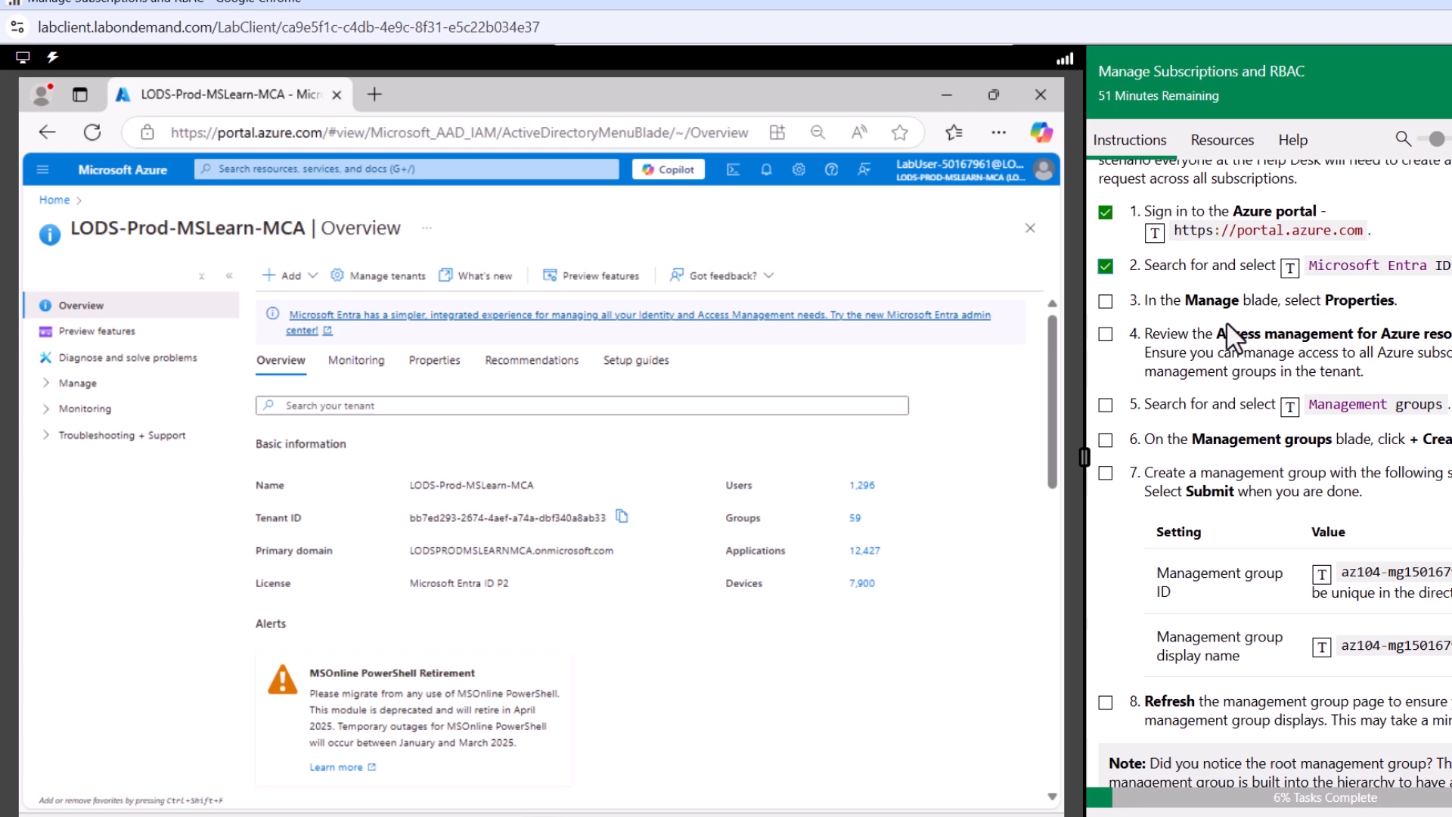
{"action": "left_click", "coordinate": [1105, 338]}
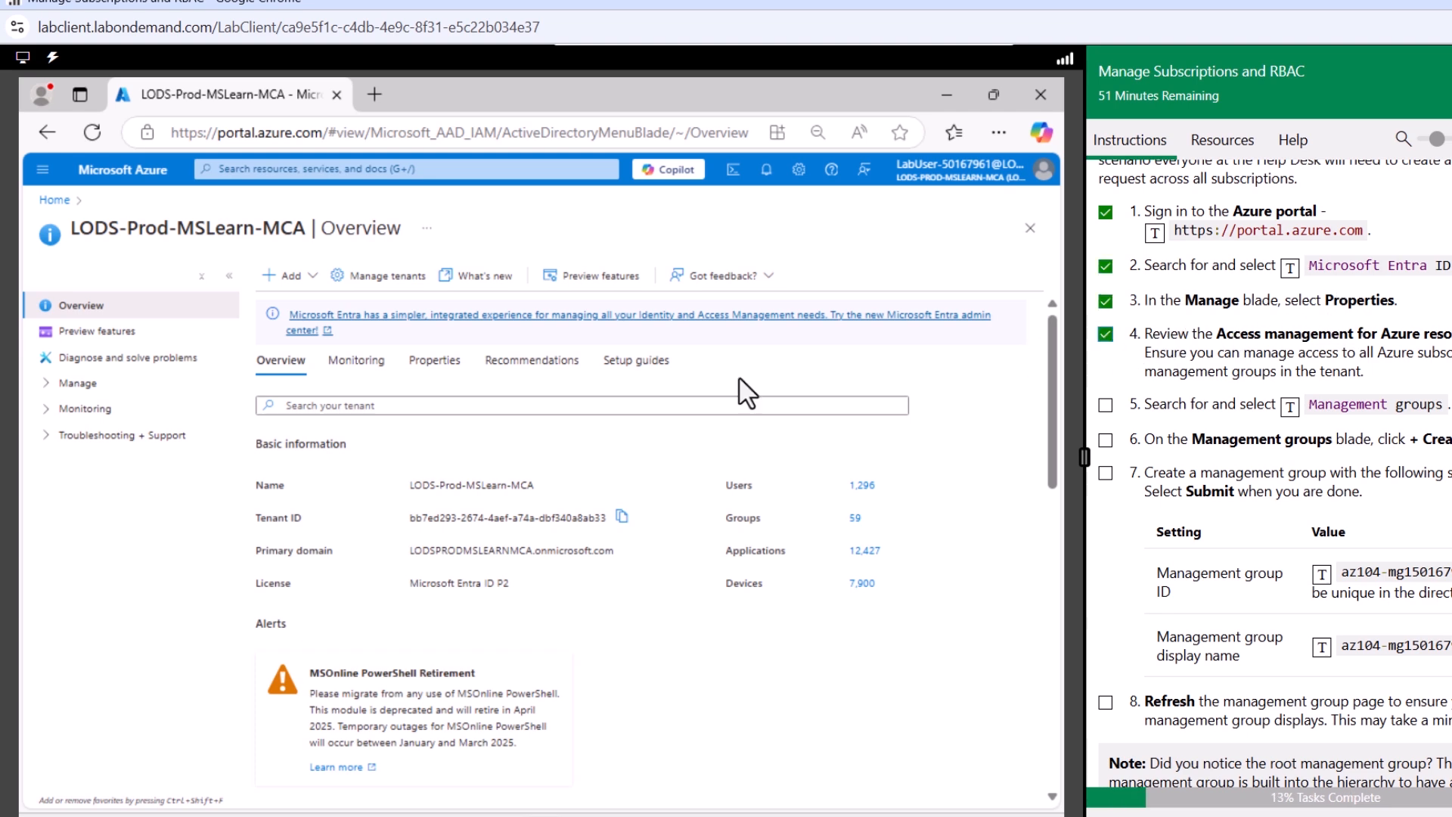
- Open the Entra tenant's Properties and review the Access management for Azure resources area
{"action": "left_click", "coordinate": [55, 384]}
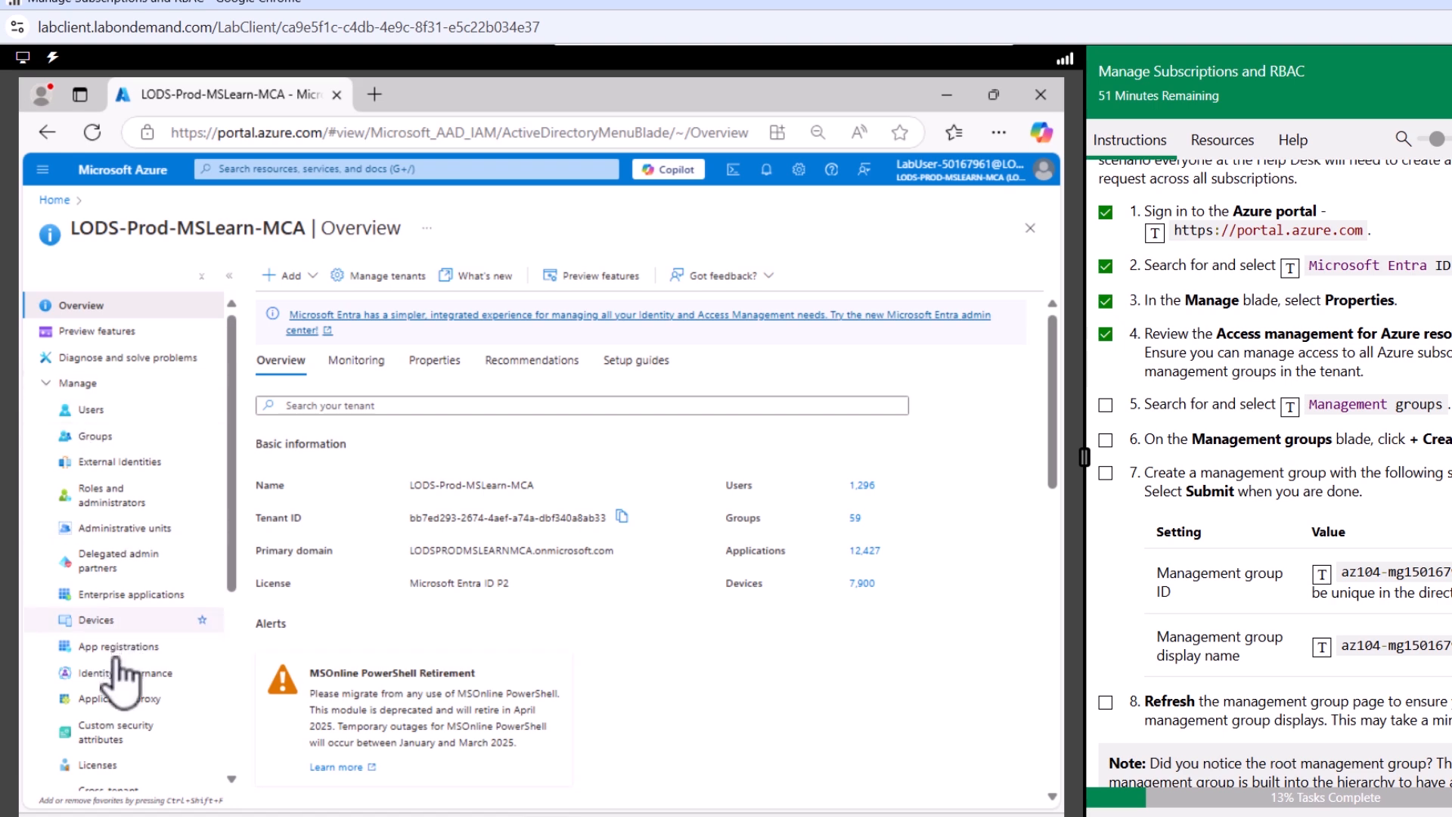
{"action": "scroll", "coordinate": [99, 620], "scroll_direction": "down", "scroll_amount": 4}
{"action": "left_click", "coordinate": [121, 709]}
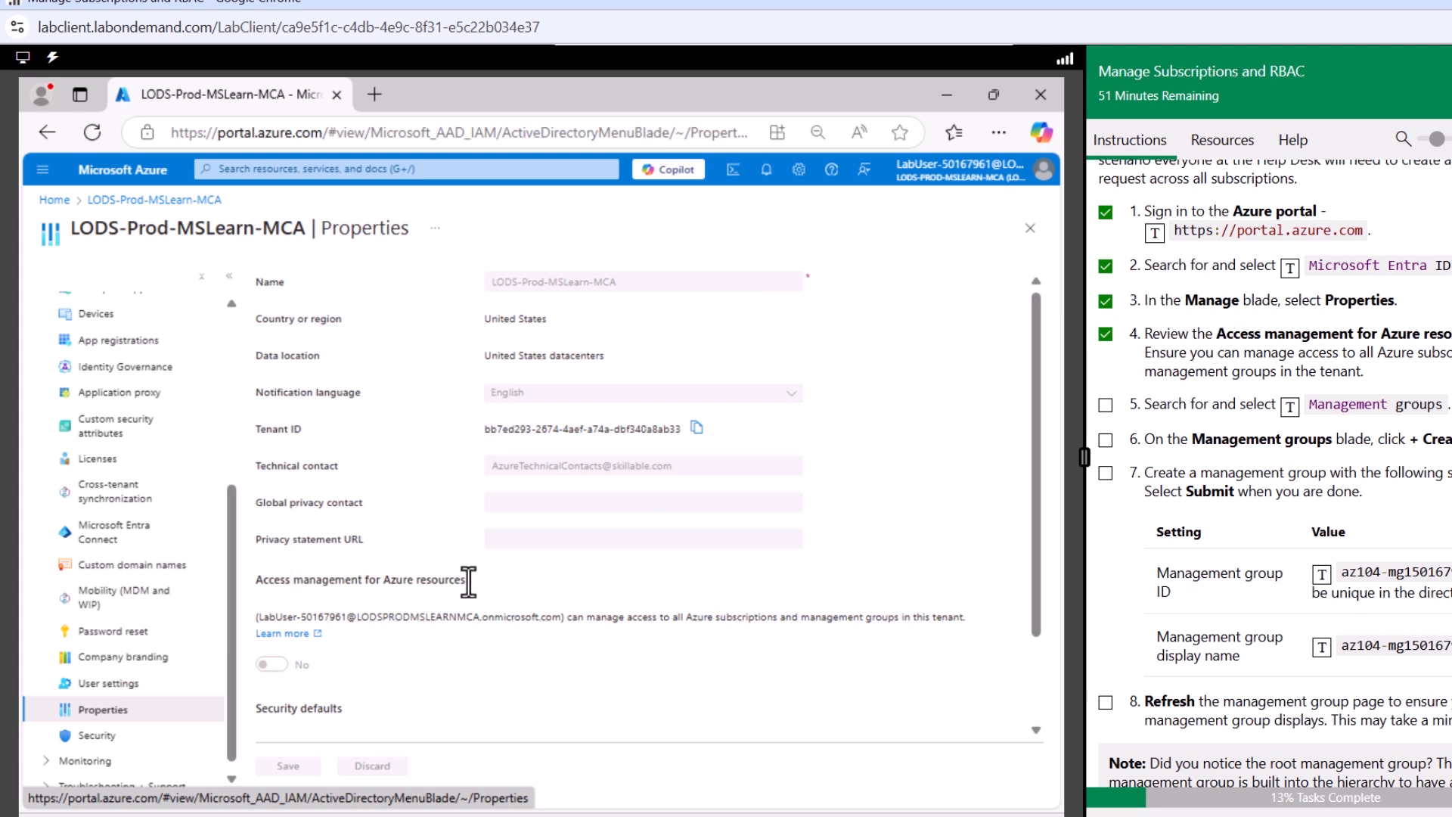
{"action": "left_click_drag", "start_coordinate": [469, 580], "coordinate": [280, 580]}
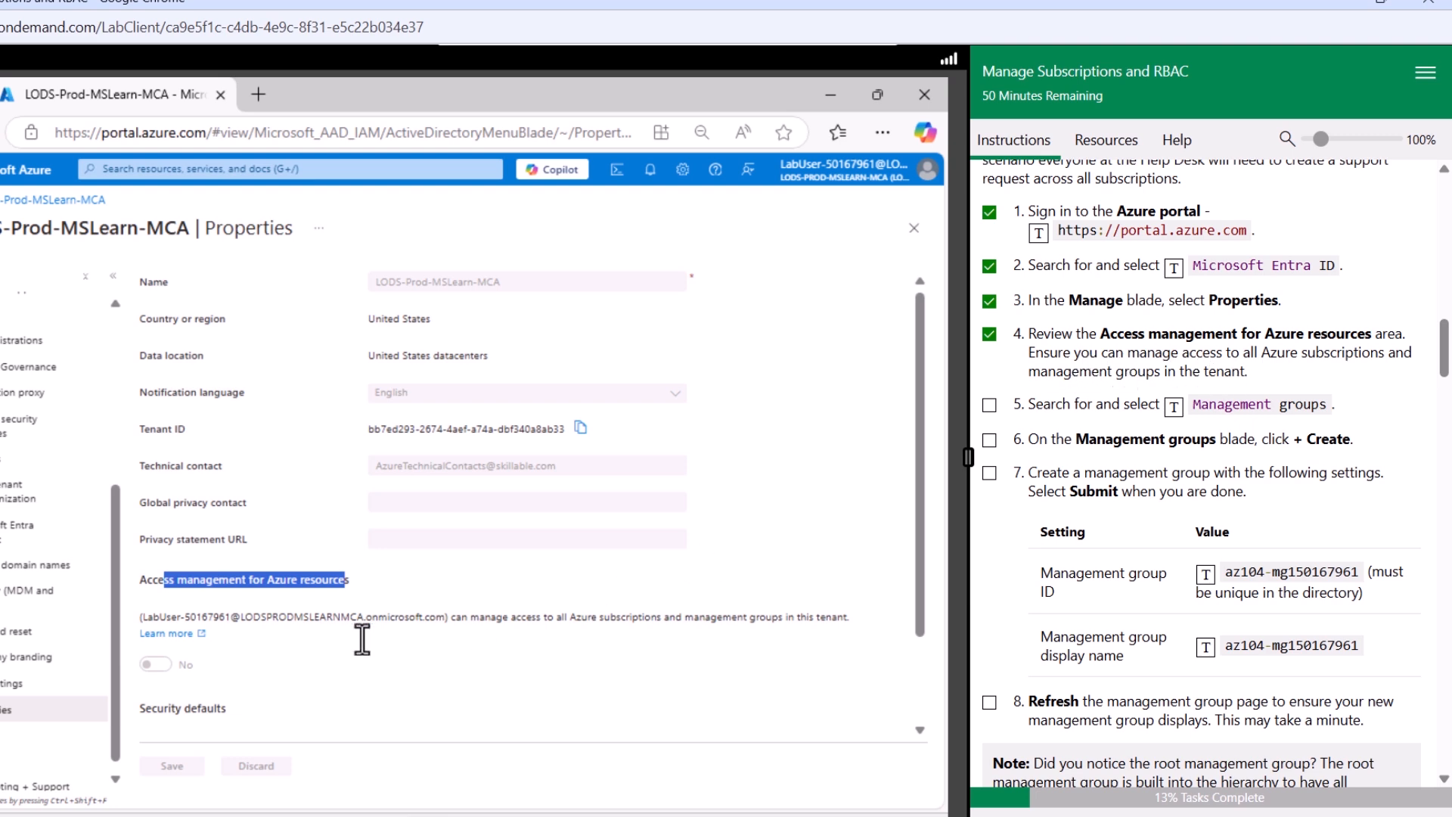
{"action": "left_click", "coordinate": [342, 664]}
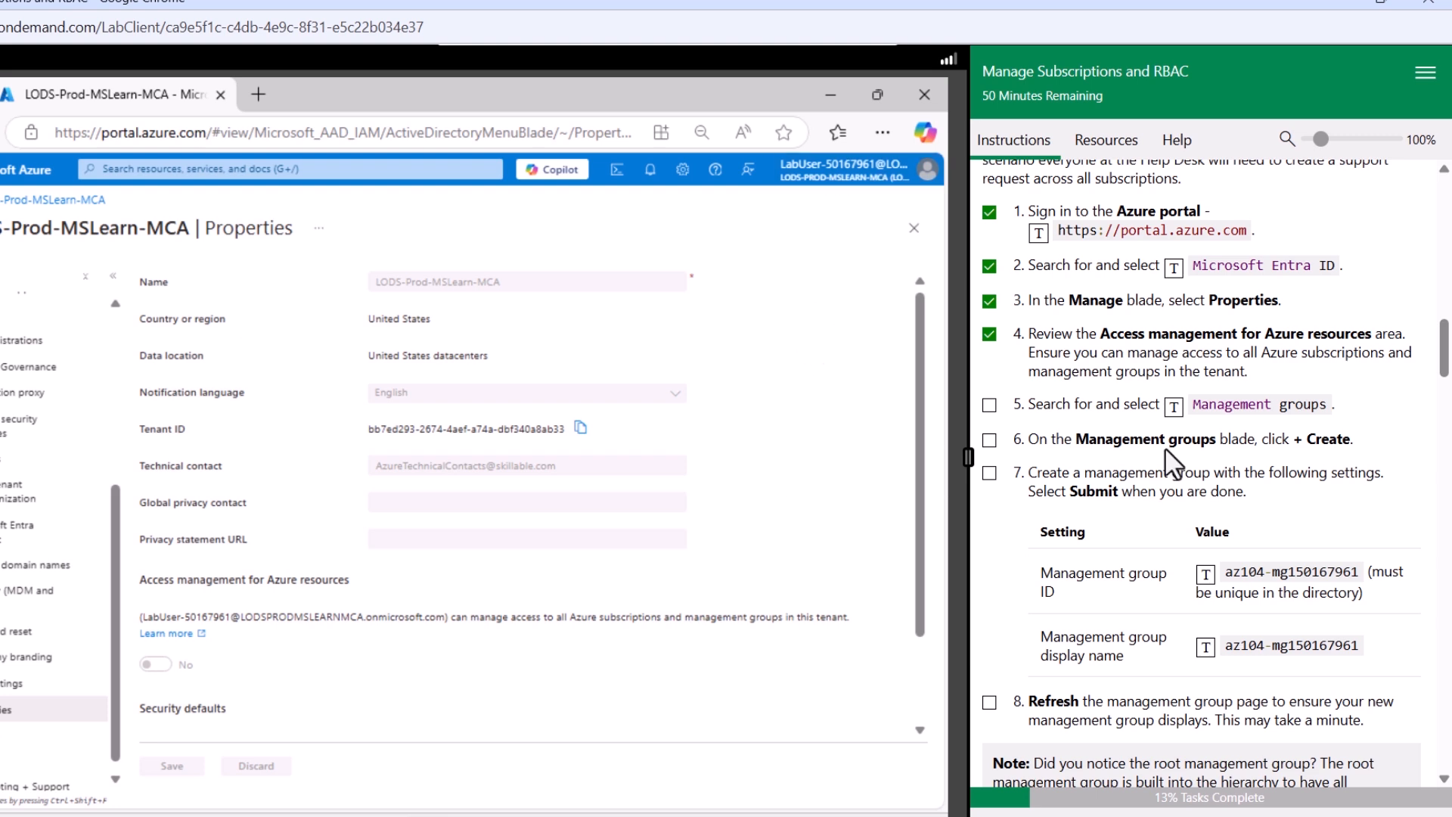
- Mark Task 1 instructions 5 and 6 as complete, and search the portal for Management groups and open that service
{"action": "left_click", "coordinate": [990, 406]}
{"action": "left_click", "coordinate": [990, 441]}
{"action": "left_click", "coordinate": [264, 169]}
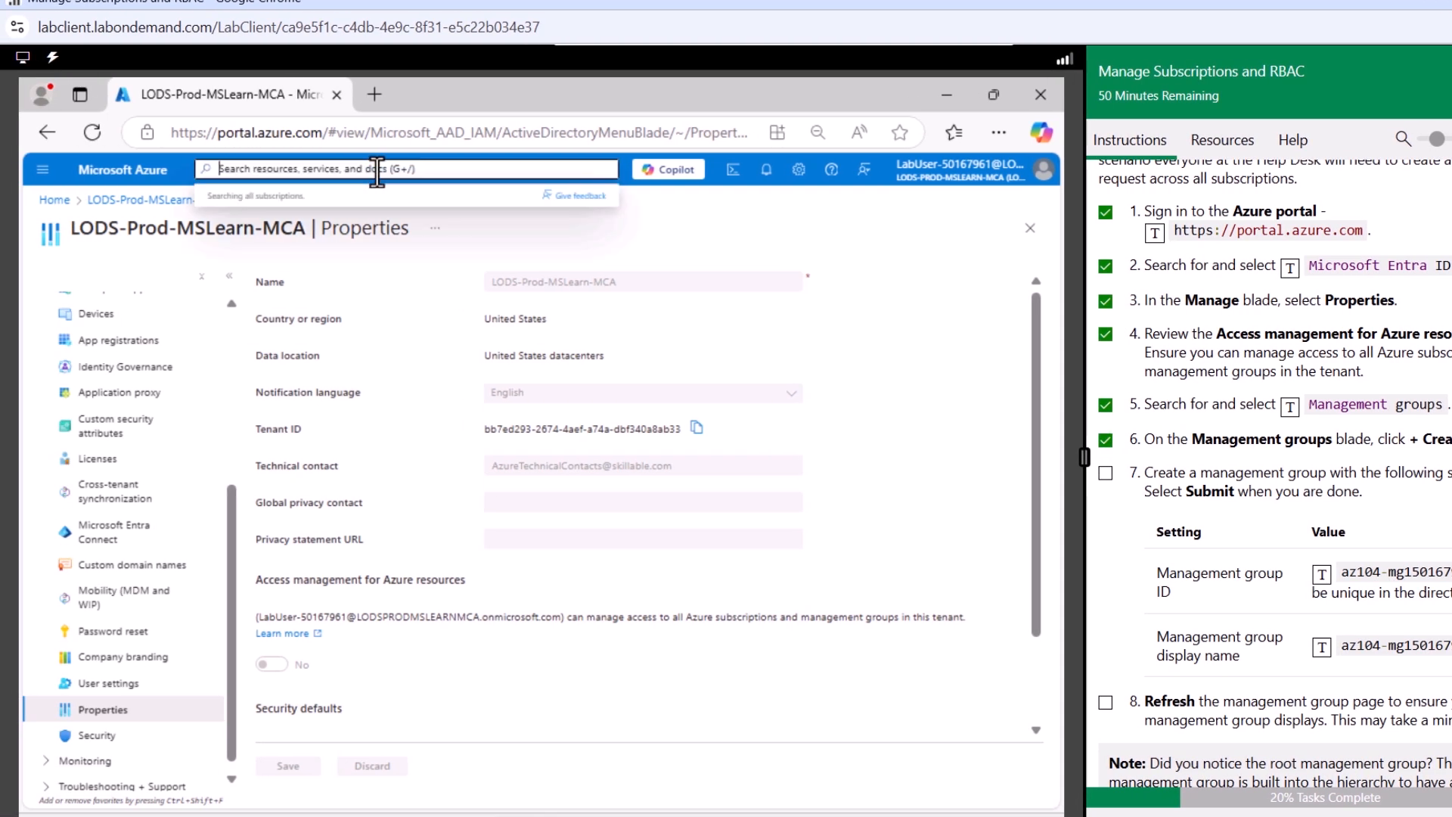
{"action": "left_click", "coordinate": [1290, 406]}
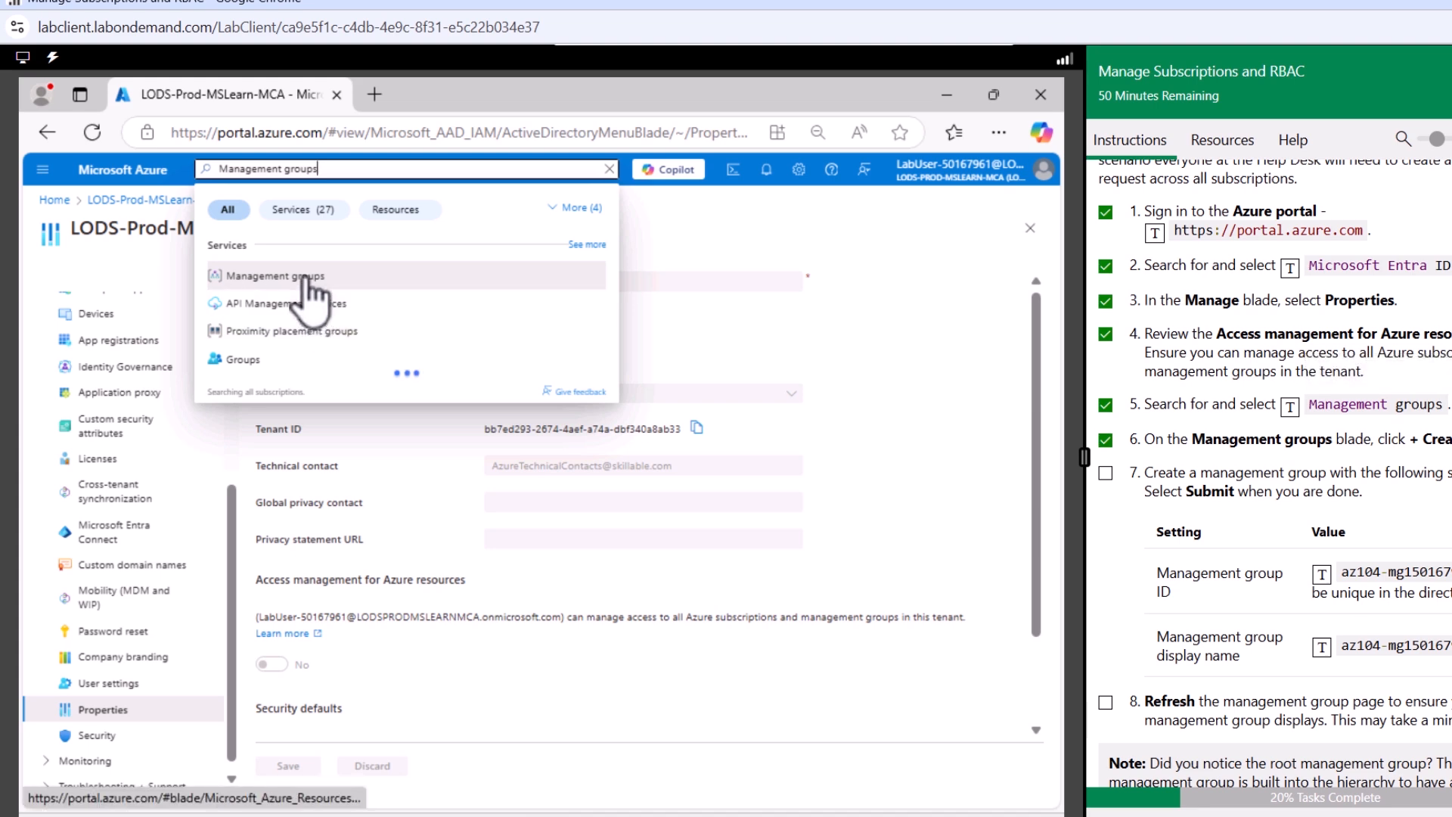
{"action": "left_click", "coordinate": [310, 281]}
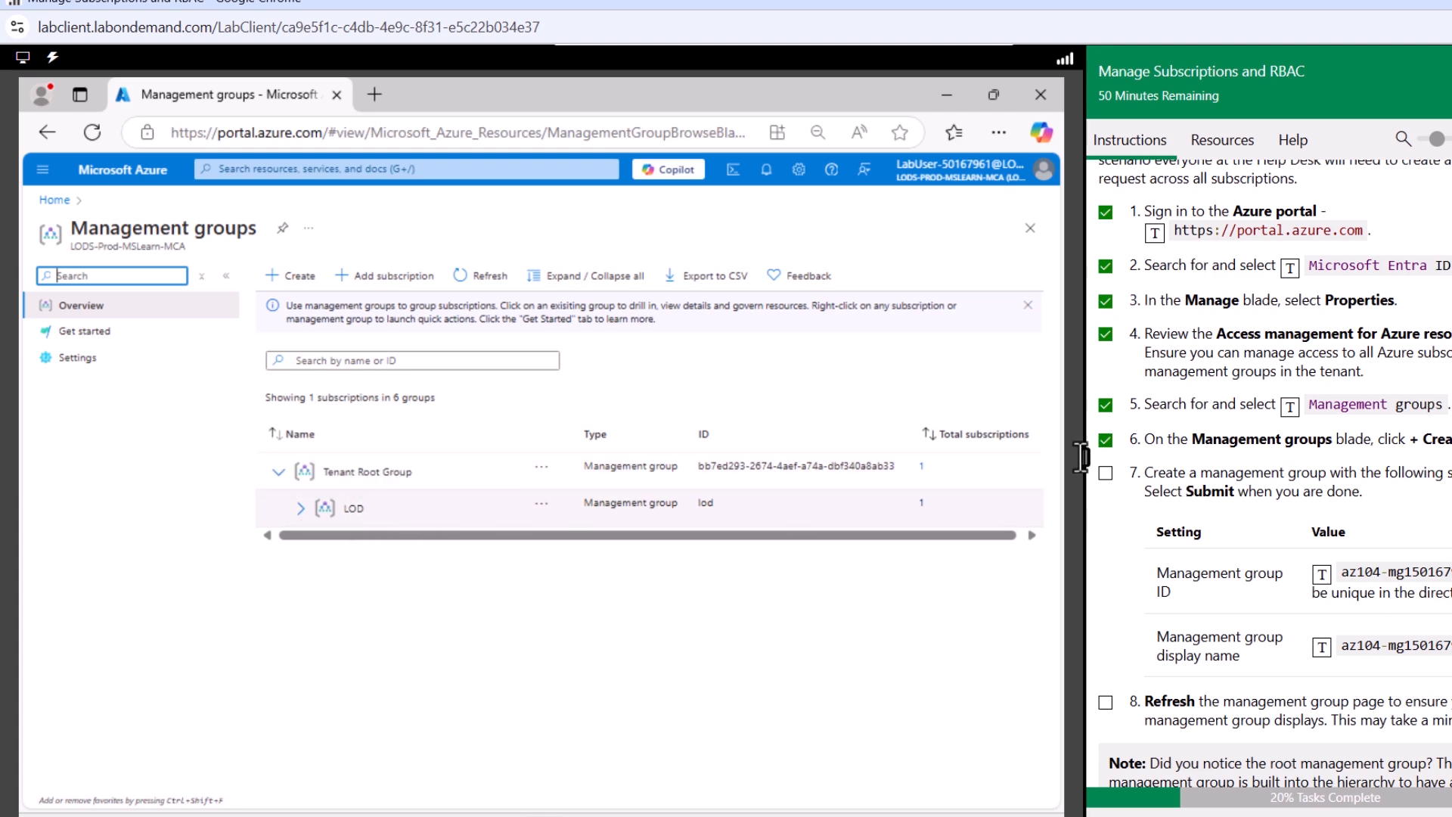
- Create a management group with both the ID and the display name set to az104-mg150167961
{"action": "left_click", "coordinate": [296, 277]}
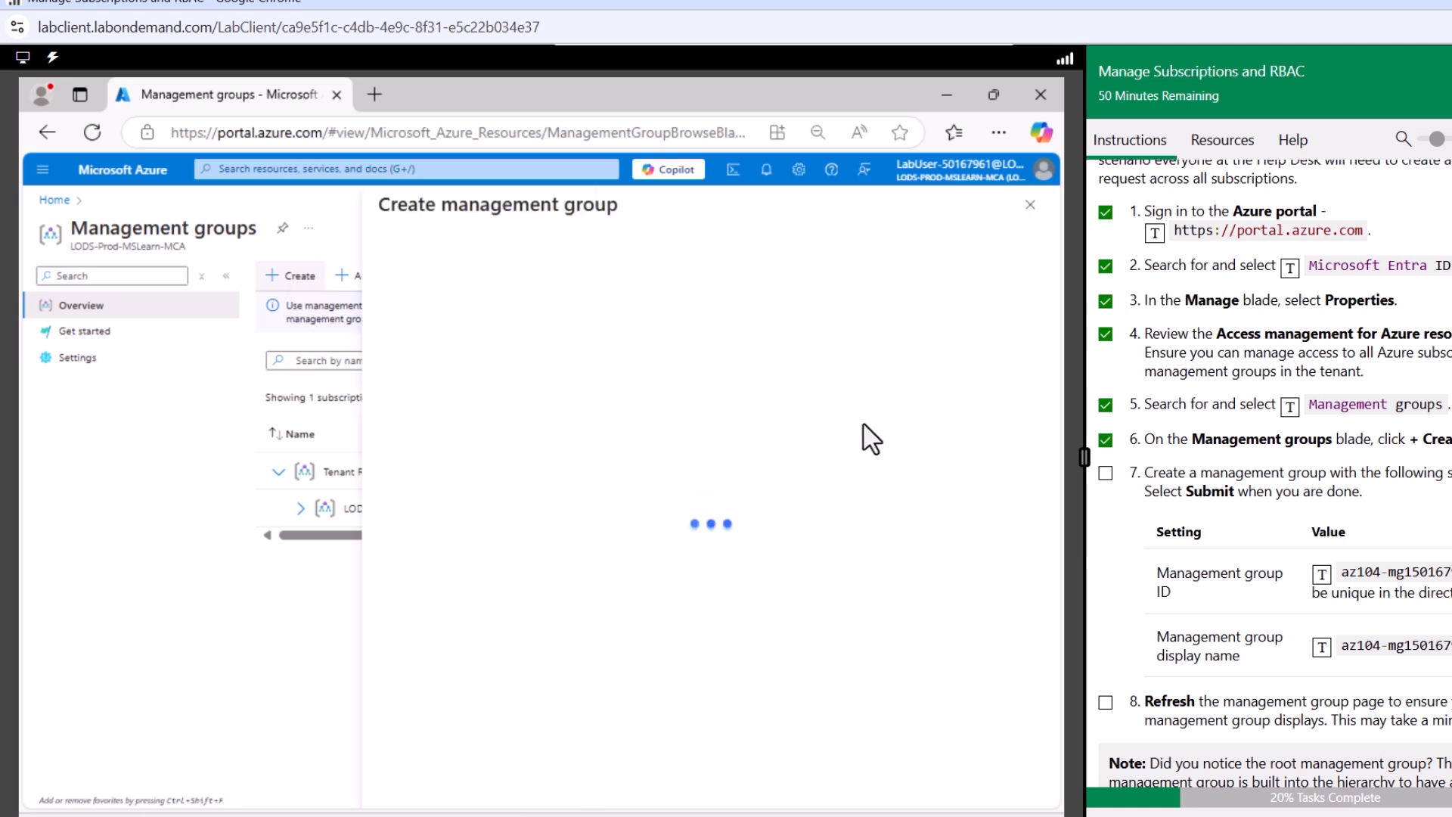
{"action": "left_click", "coordinate": [1322, 576]}
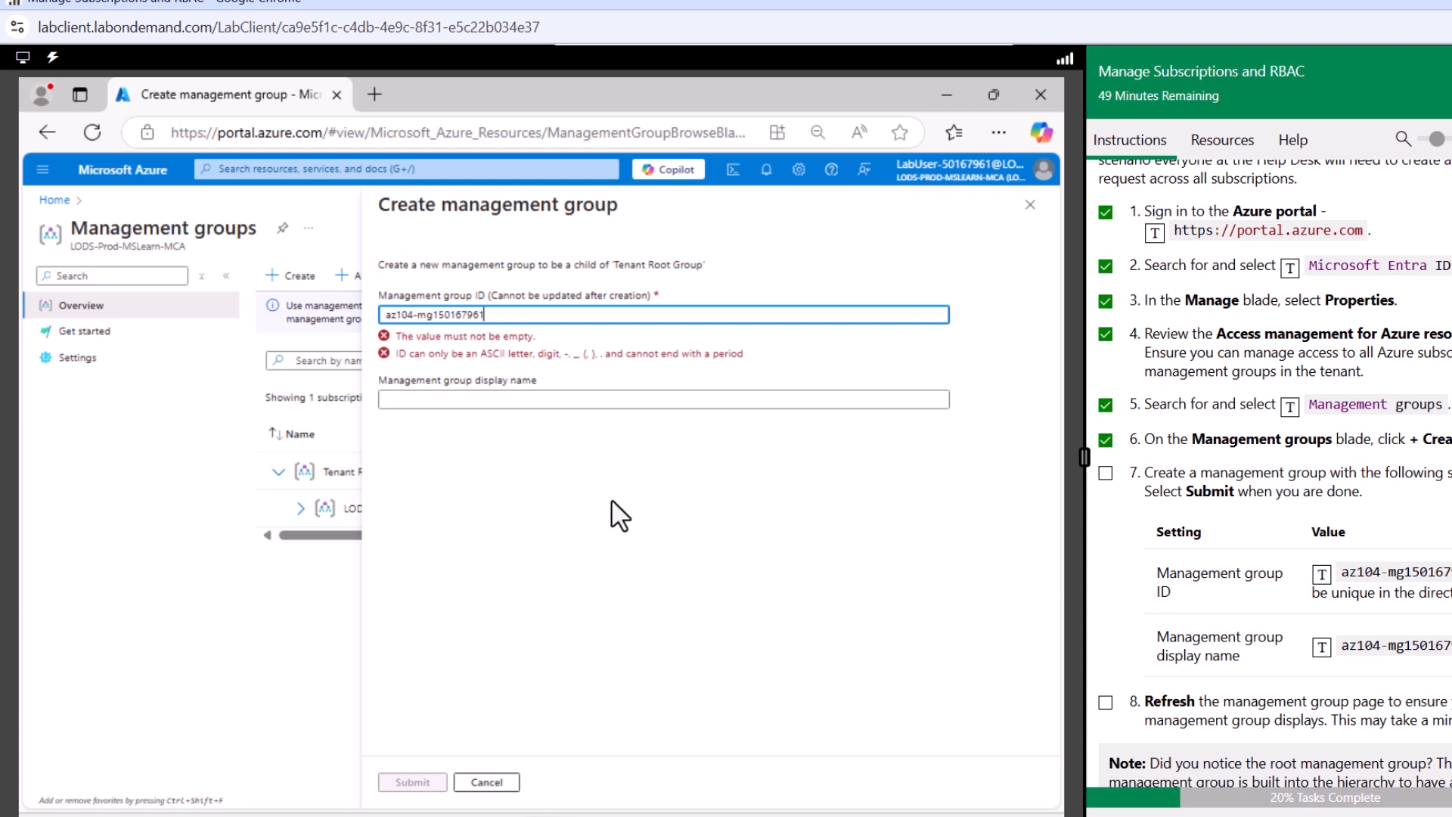
{"action": "left_click", "coordinate": [531, 399]}
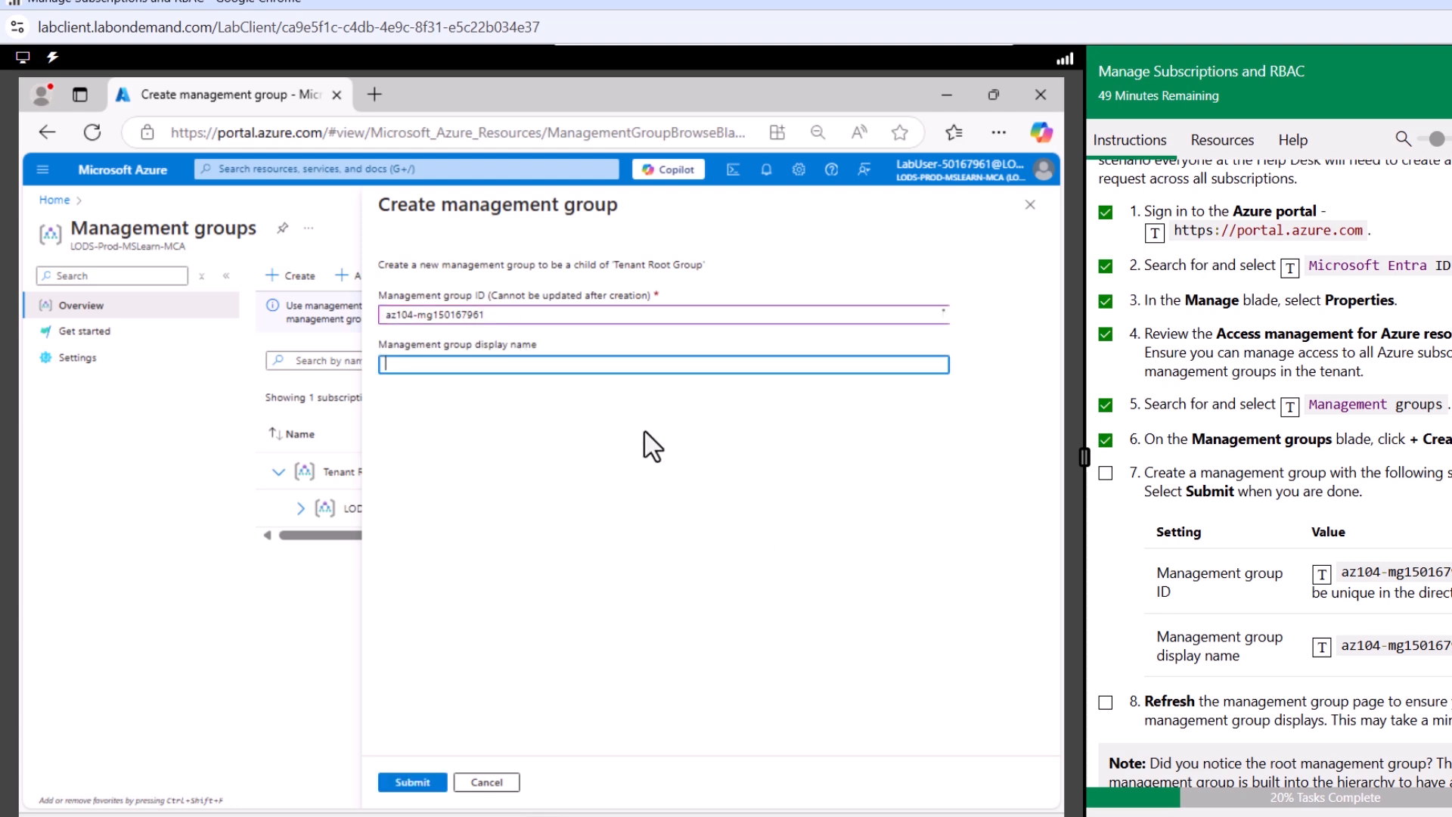
{"action": "left_click", "coordinate": [1320, 648]}
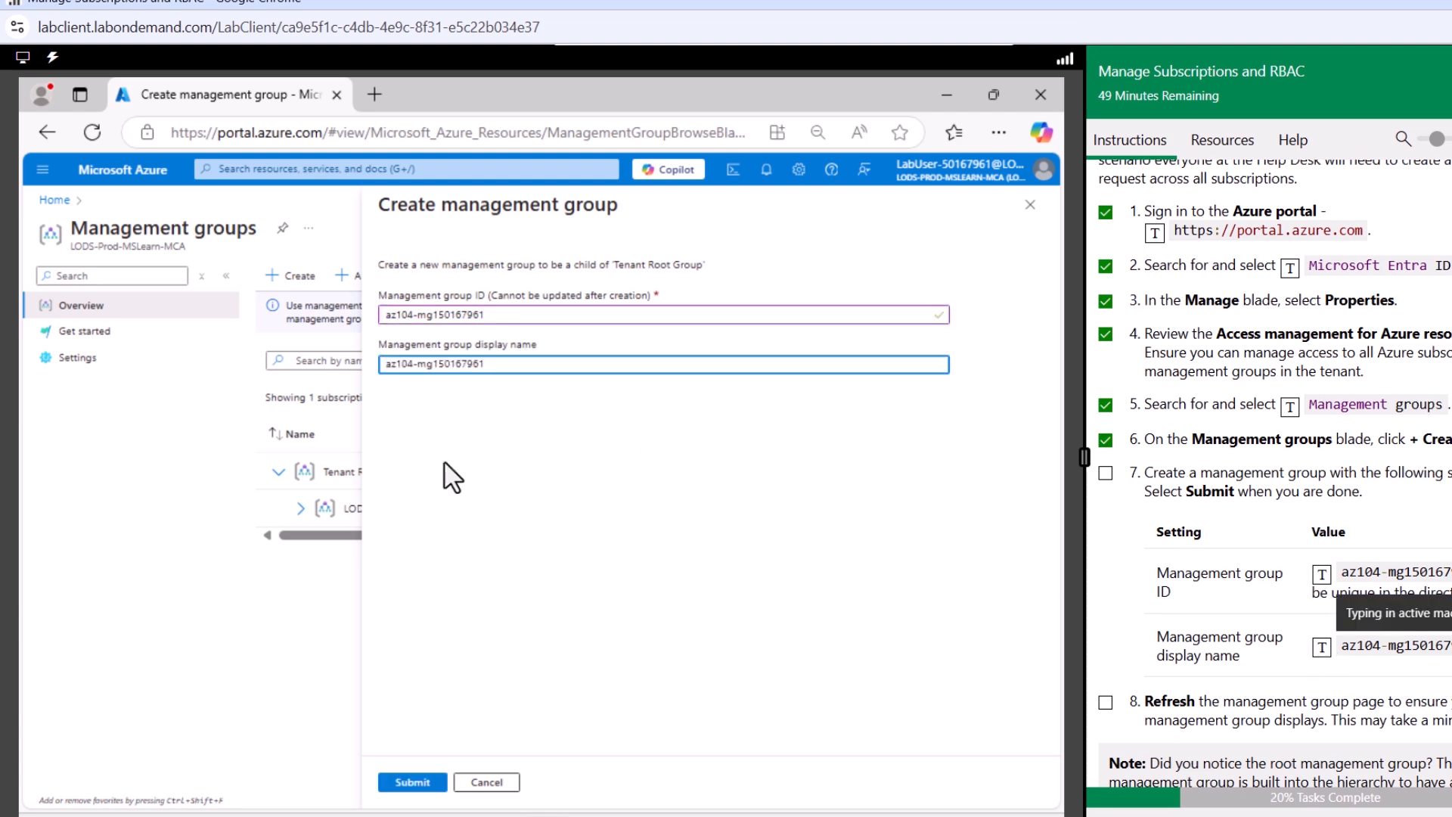
{"action": "left_click", "coordinate": [434, 784]}
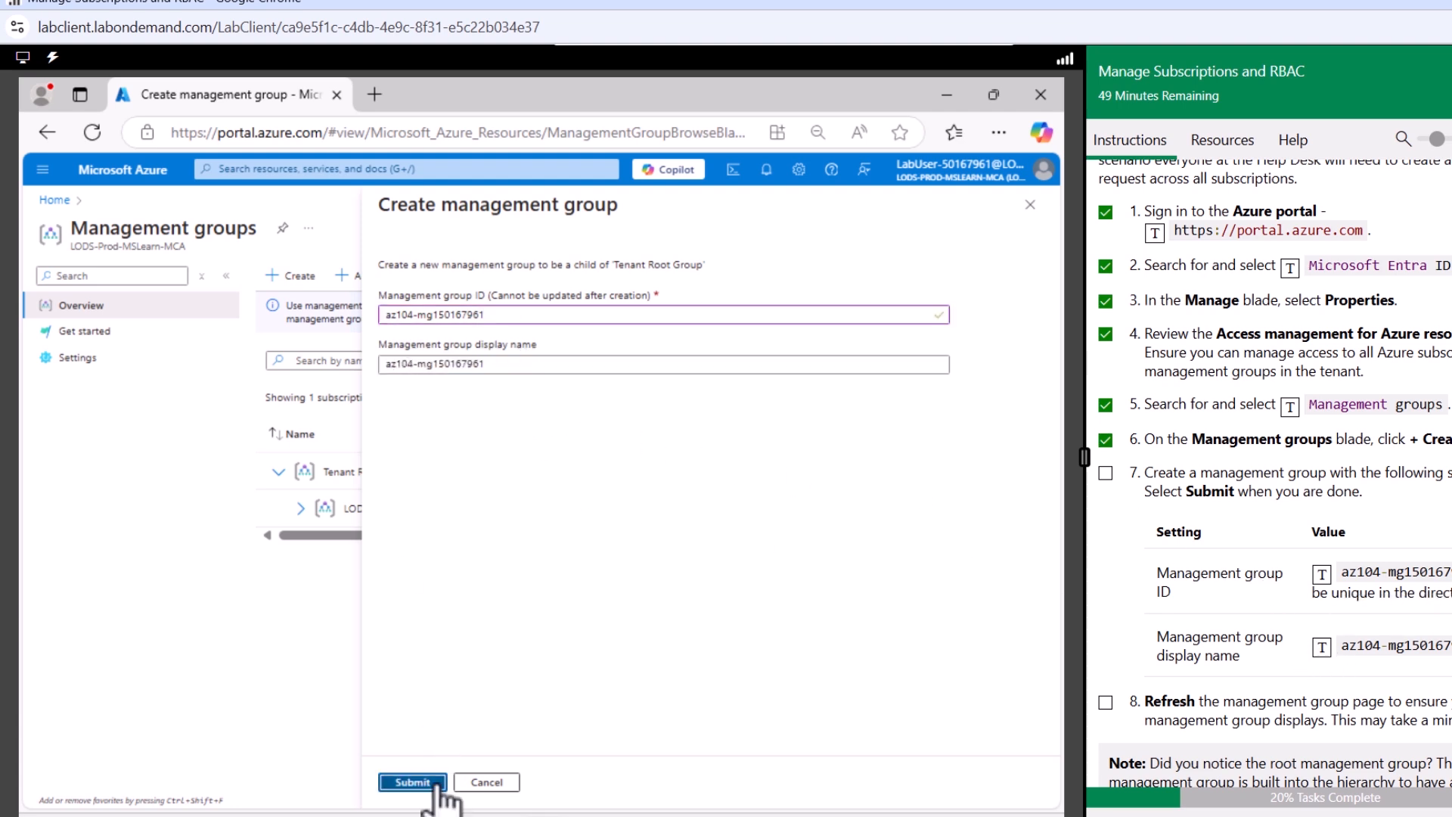
- Mark Task 1 instructions 7 and 8 as complete and check the new group's creation in the portal notifications
{"action": "left_click", "coordinate": [1104, 473]}
{"action": "left_click", "coordinate": [1105, 497]}
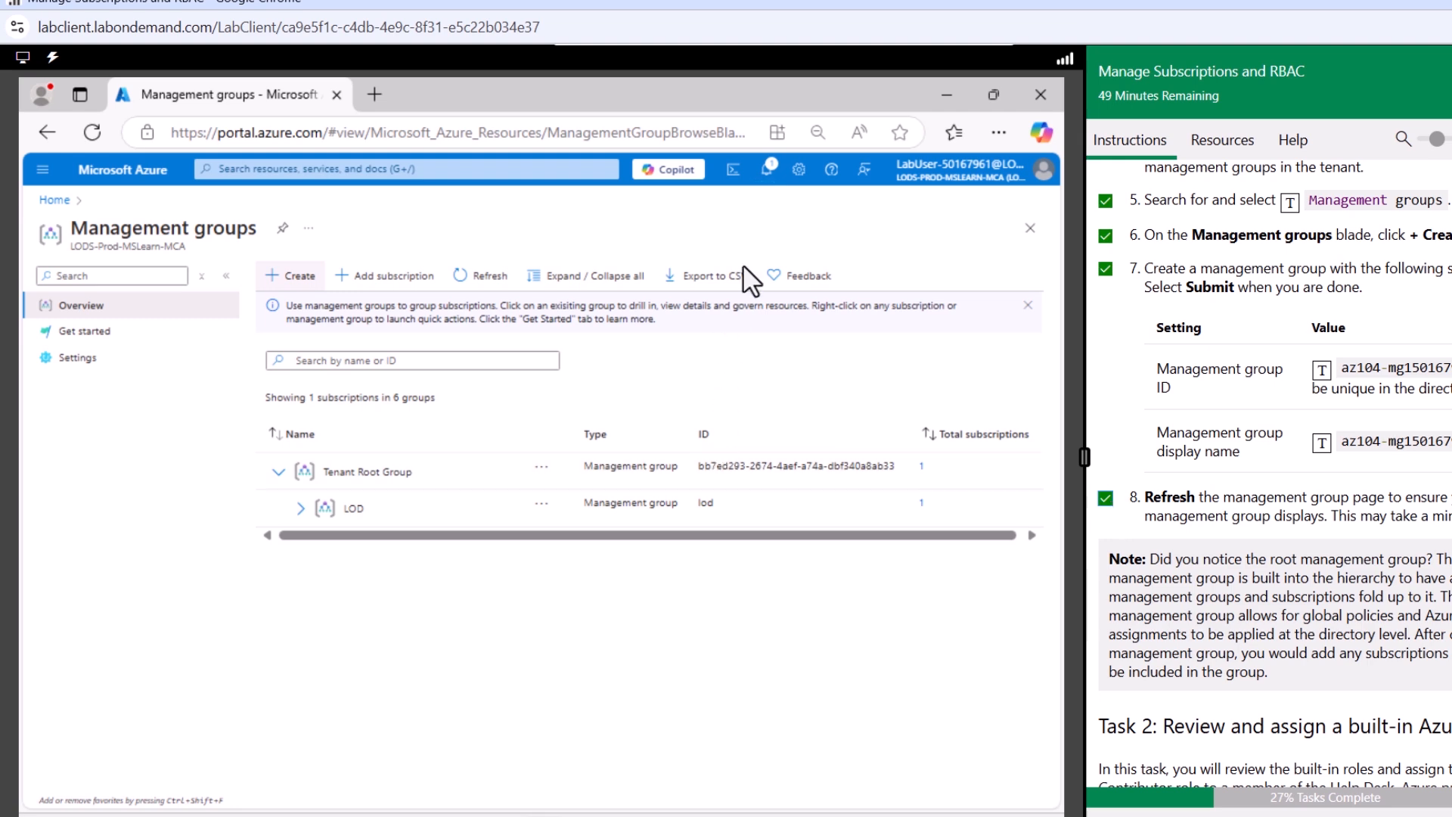
{"action": "left_click", "coordinate": [301, 508]}
{"action": "left_click", "coordinate": [301, 508]}
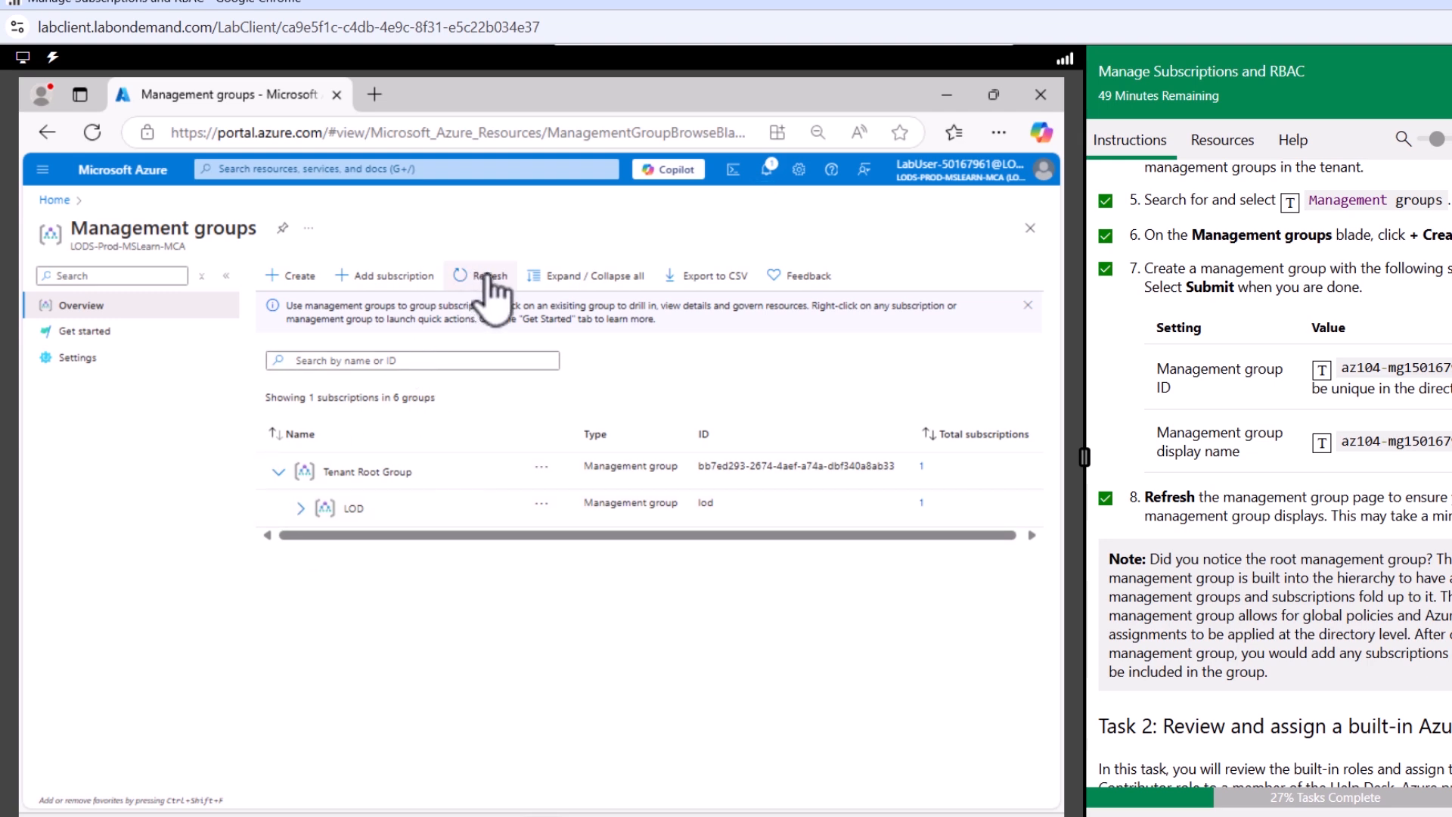
{"action": "left_click", "coordinate": [766, 170]}
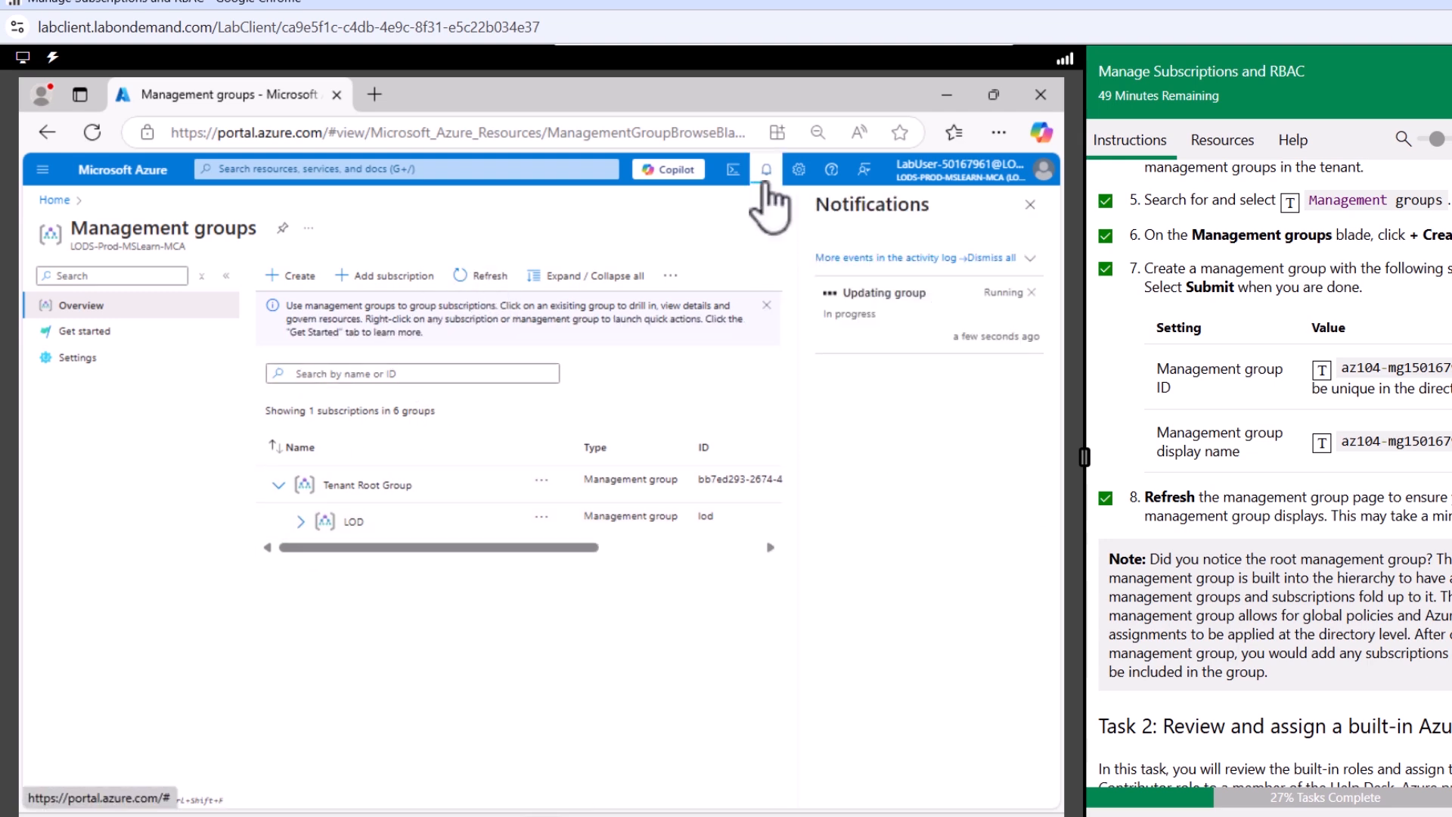
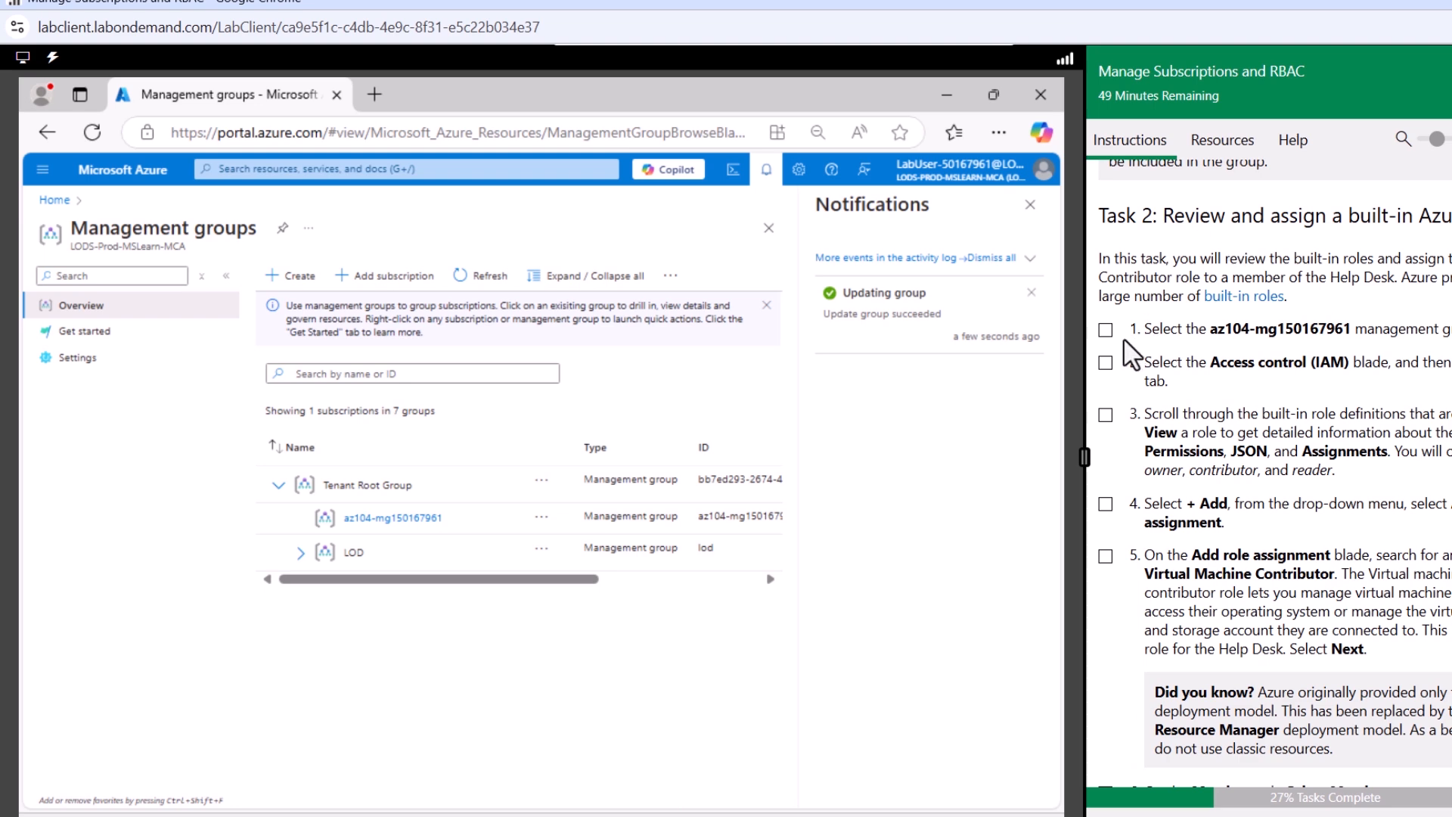
- Open Access control (IAM) for the az104-mg150167961 management group and mark Task 2 instructions 1 and 2 as complete
{"action": "left_click", "coordinate": [1105, 329]}
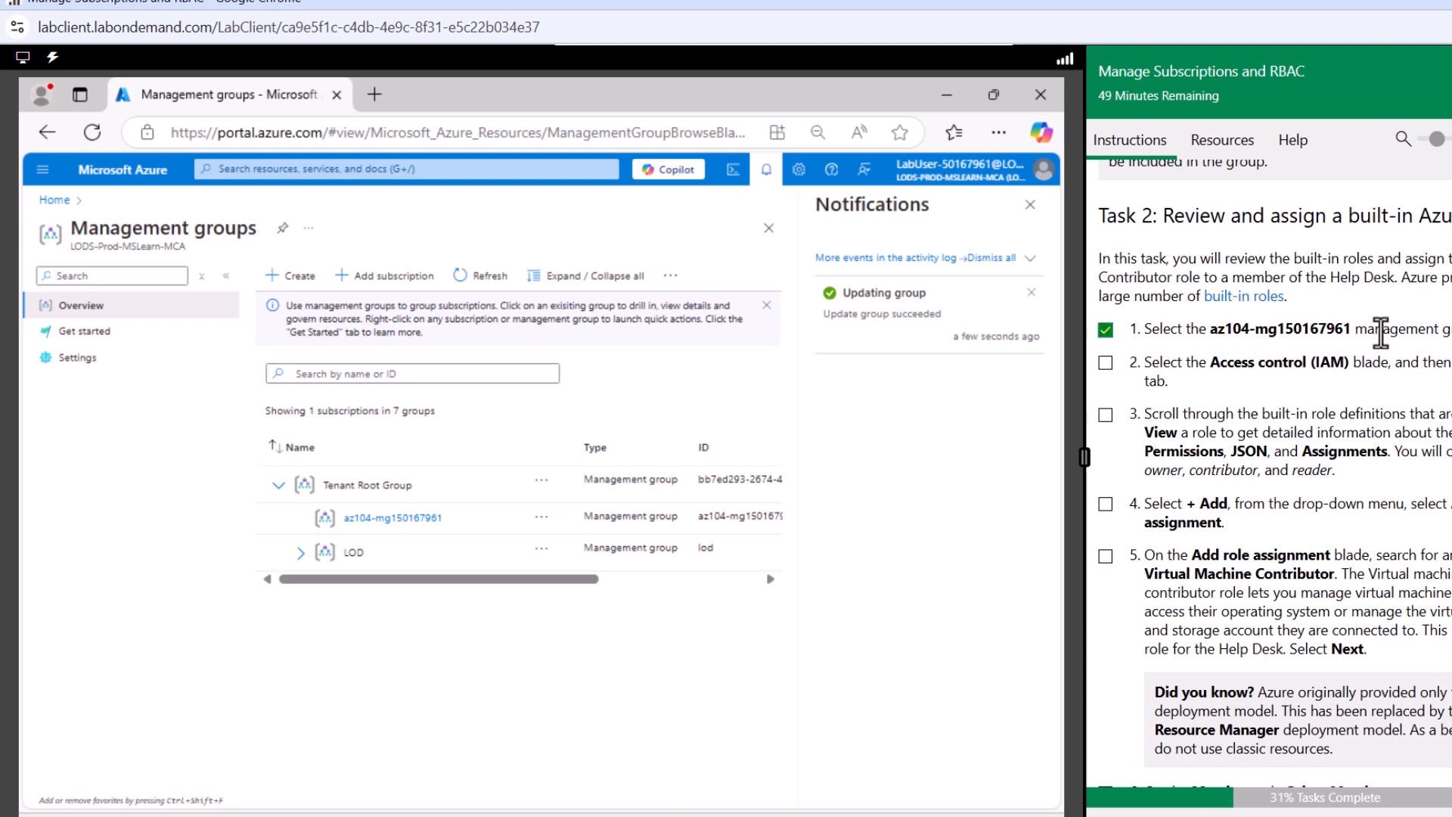
{"action": "left_click", "coordinate": [406, 519]}
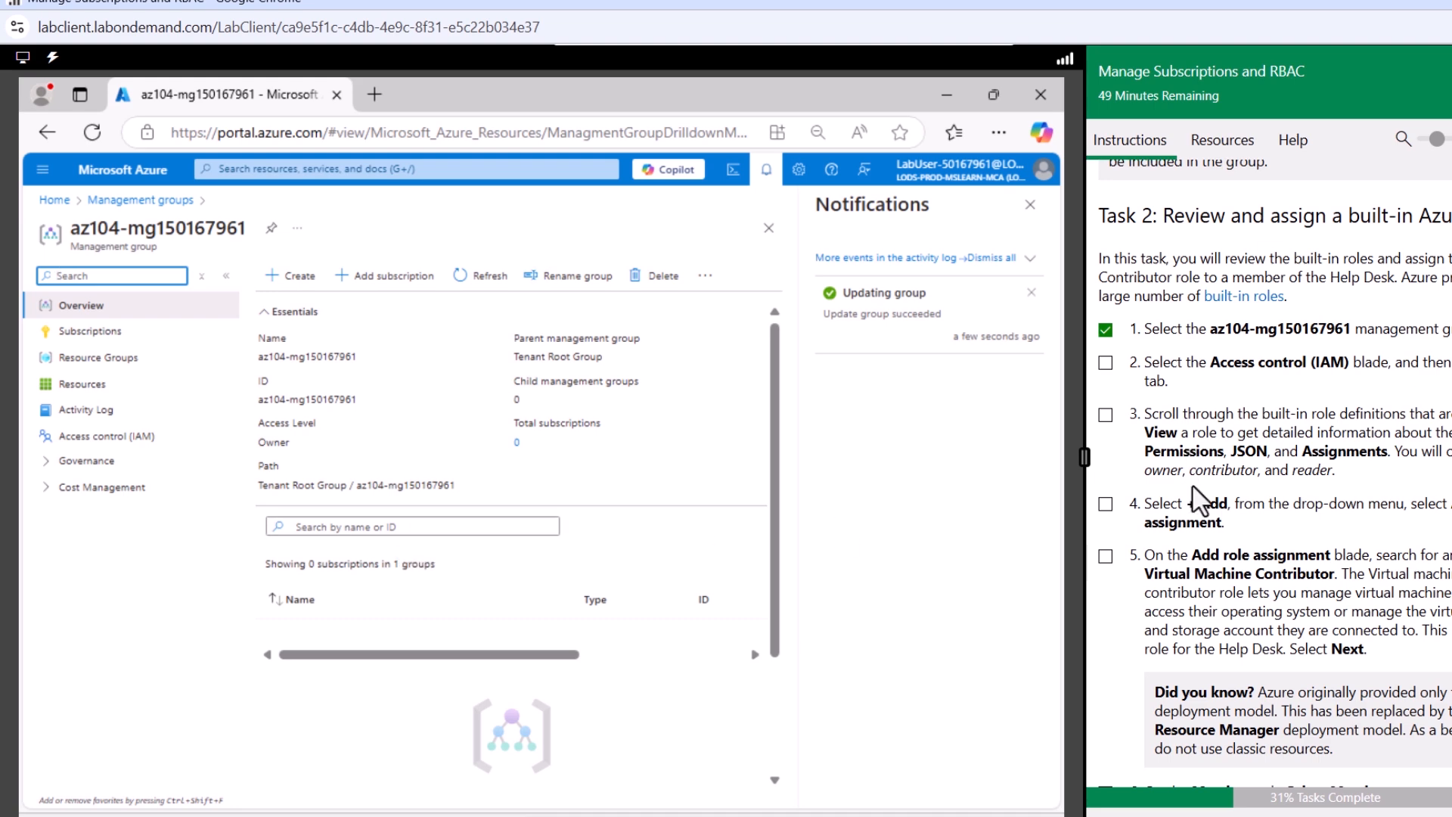
{"action": "left_click", "coordinate": [1105, 363]}
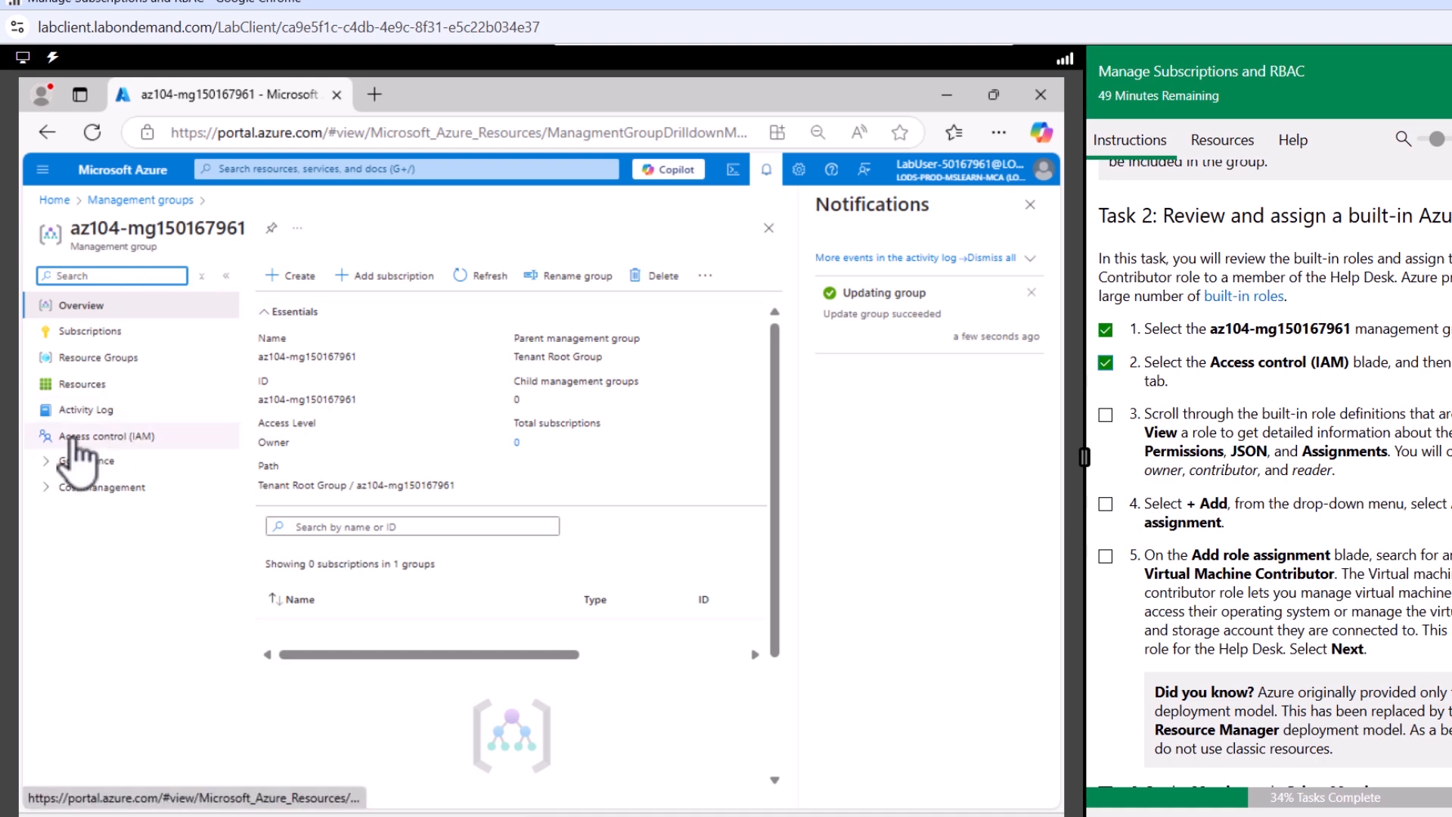
{"action": "left_click", "coordinate": [130, 437]}
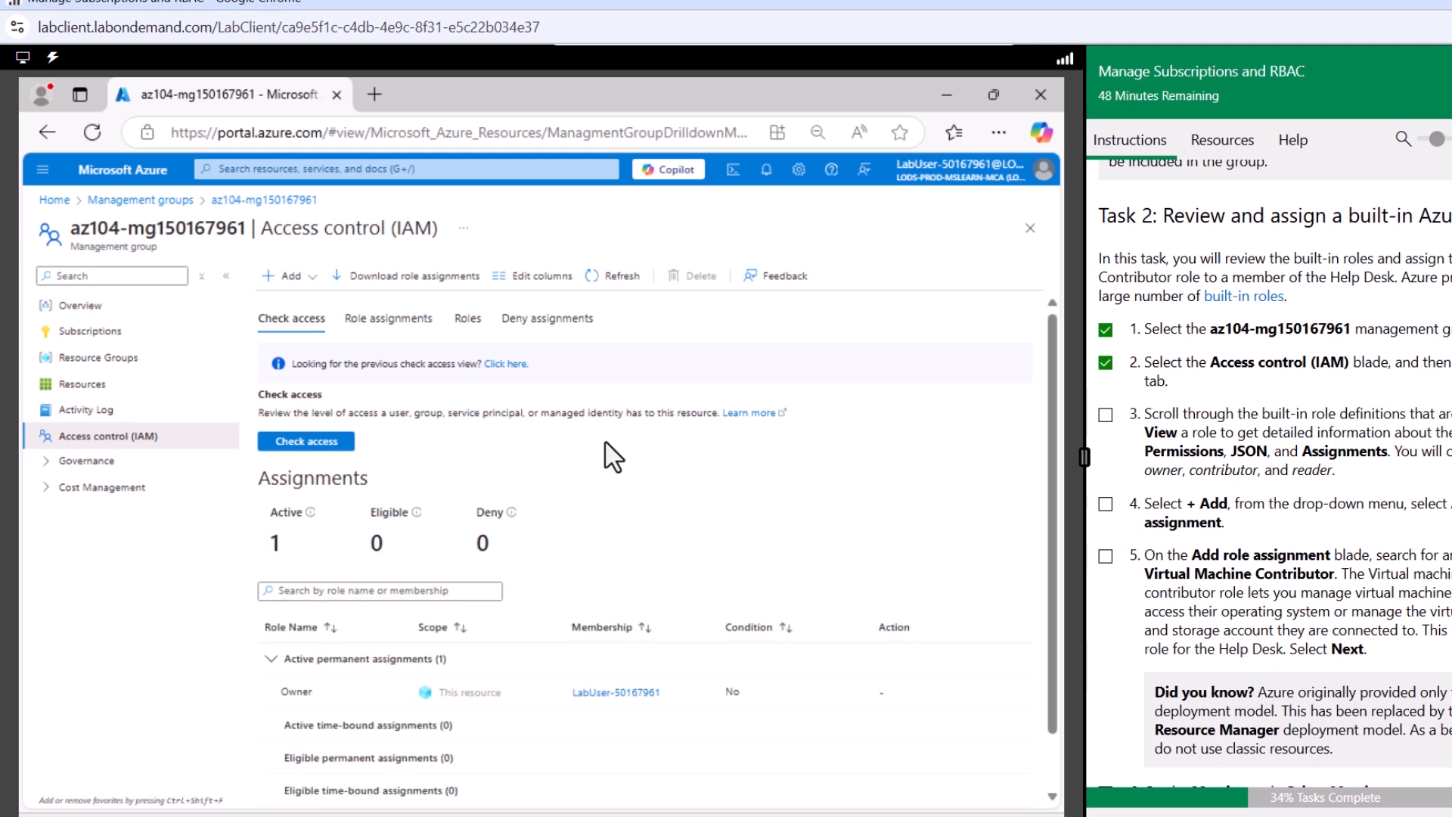
- Open the list of roles for the management group and browse the available built-in role definitions
{"action": "left_click", "coordinate": [468, 318]}
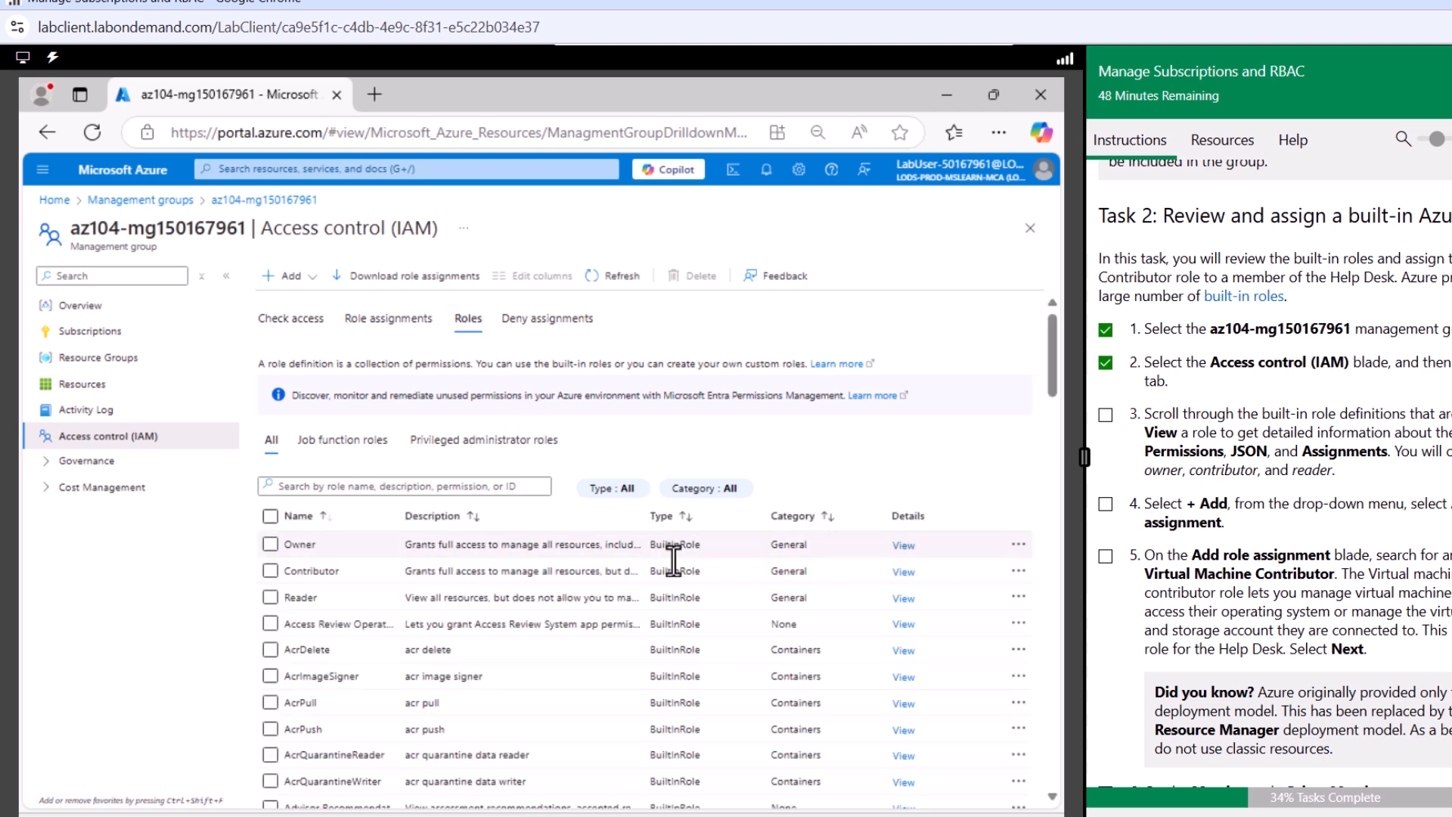
{"action": "scroll", "coordinate": [675, 668], "scroll_direction": "down", "scroll_amount": 3}
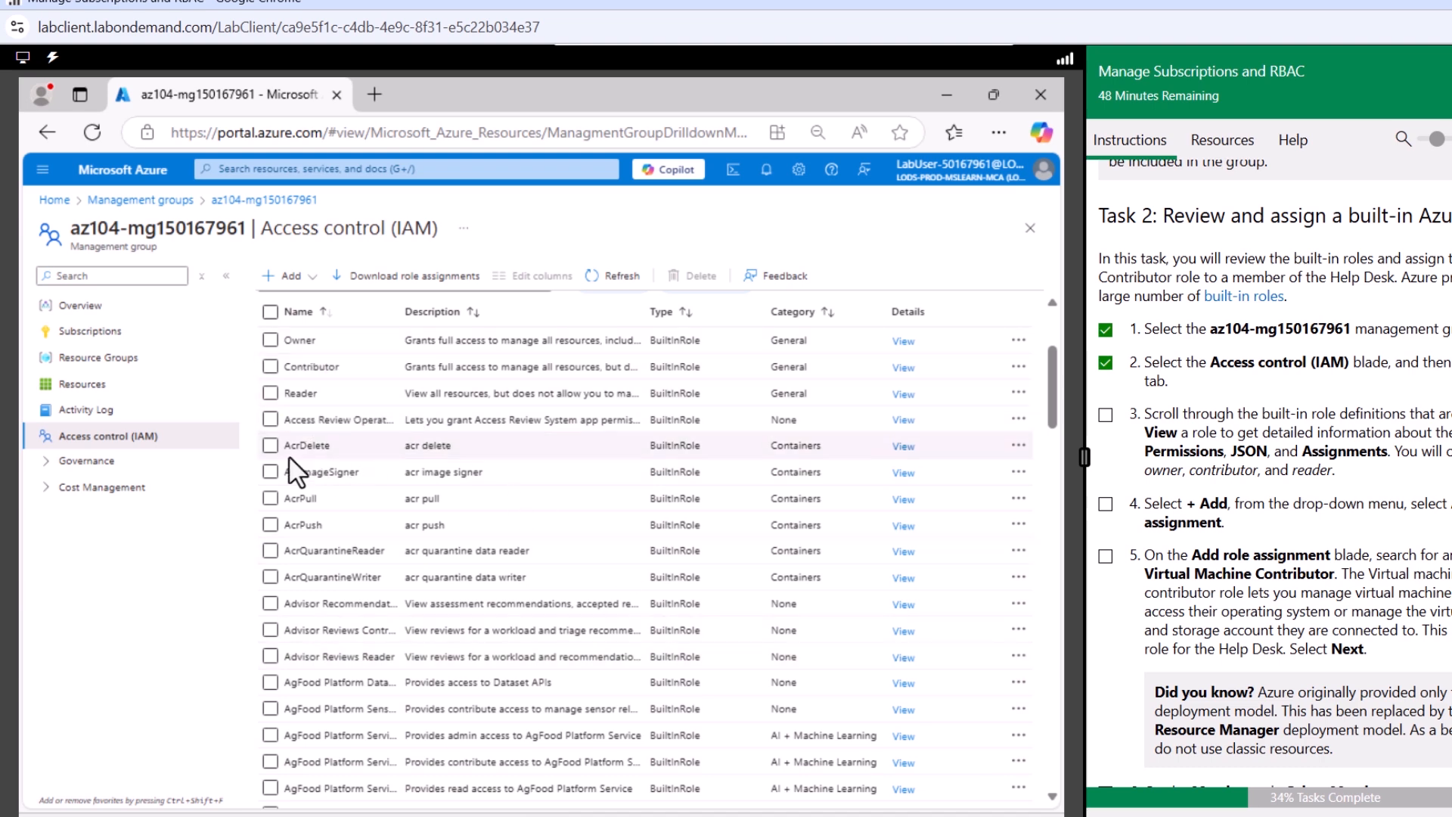
{"action": "scroll", "coordinate": [706, 506], "scroll_direction": "down", "scroll_amount": 20}
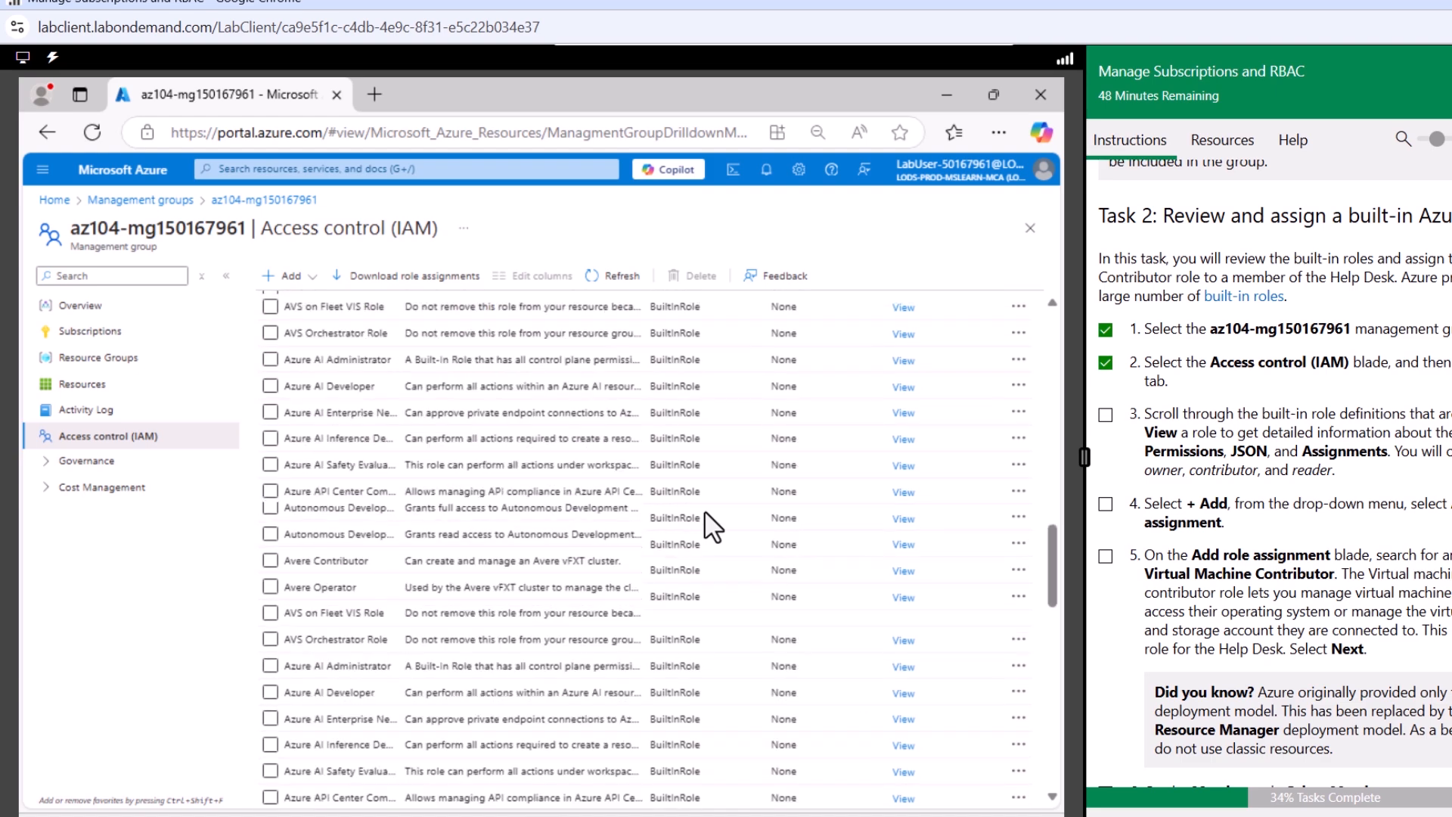
{"action": "scroll", "coordinate": [711, 526], "scroll_direction": "up", "scroll_amount": 20}
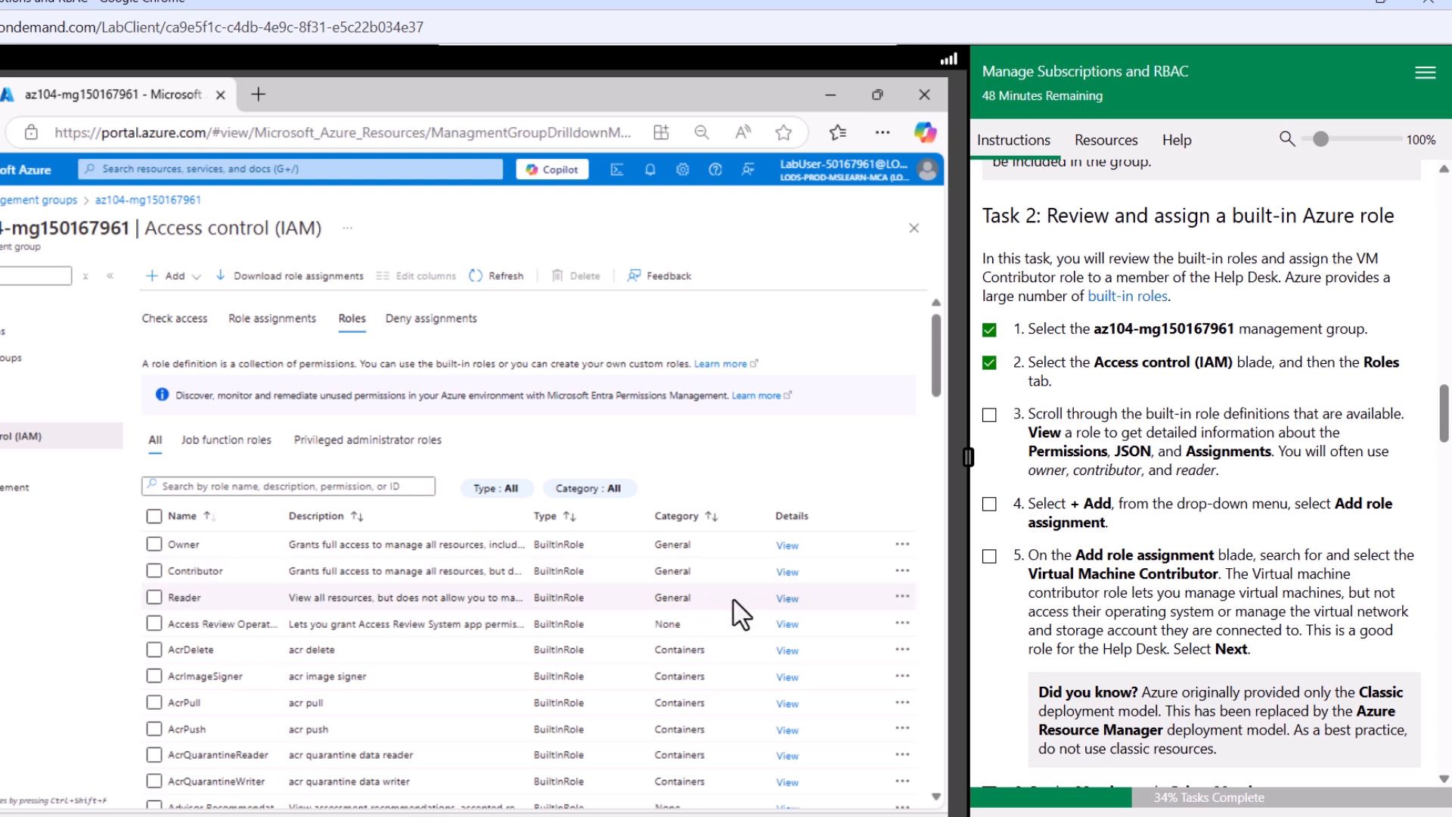
- Review the Reader role's permissions, assignments and JSON definition, and close its details
{"action": "left_click", "coordinate": [786, 597]}
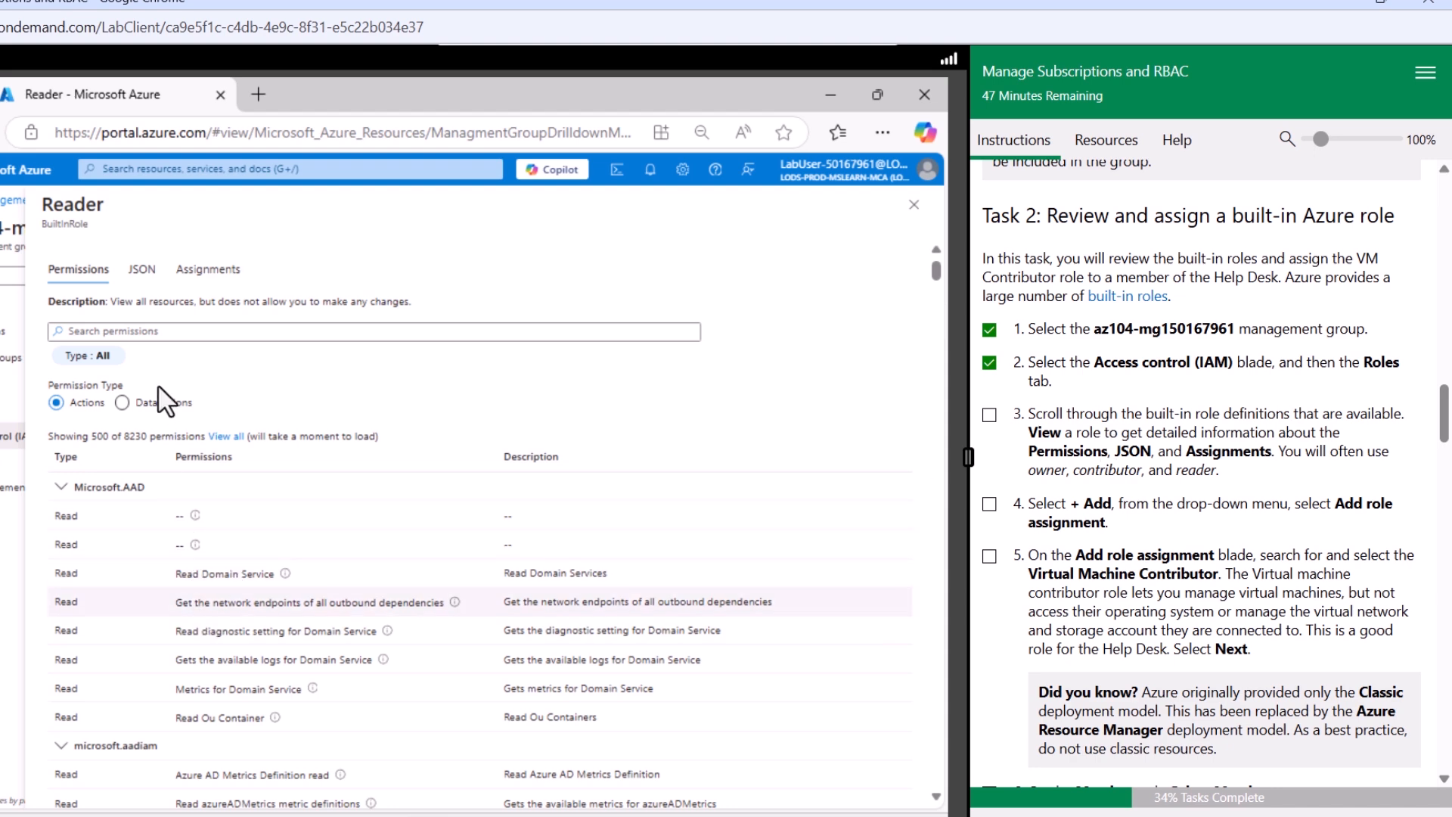
{"action": "left_click", "coordinate": [234, 277]}
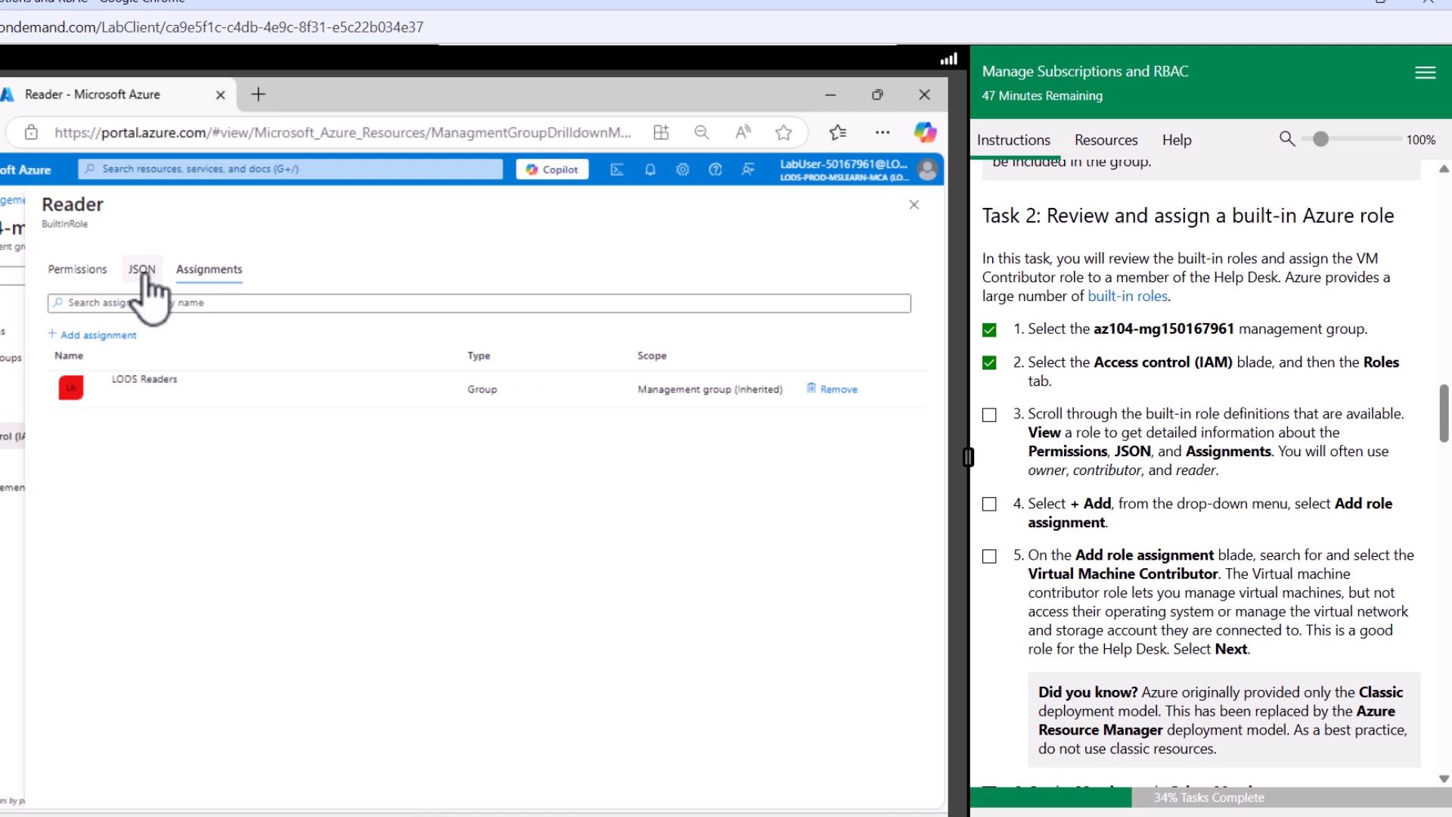
{"action": "left_click", "coordinate": [144, 272]}
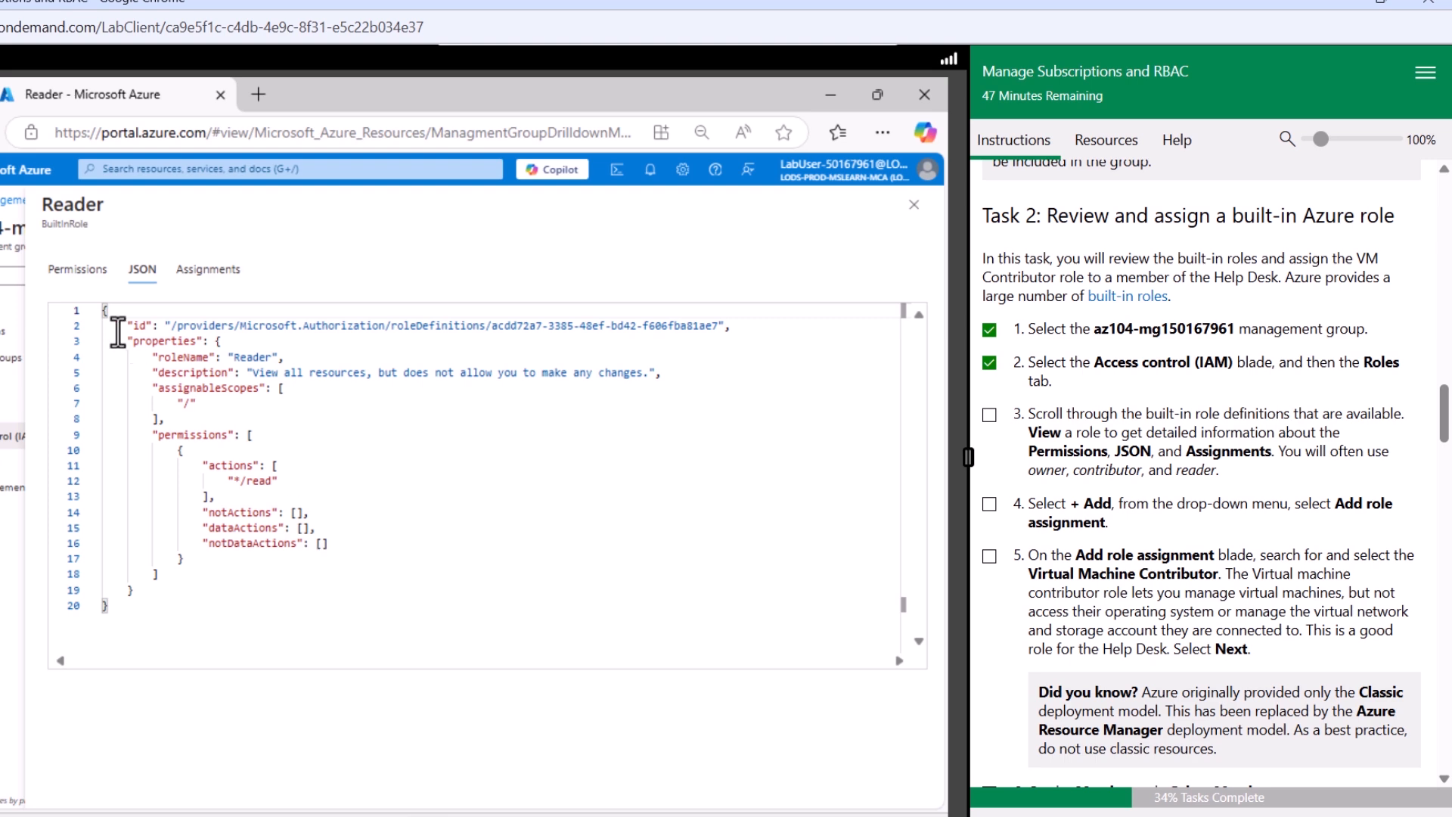
{"action": "left_click", "coordinate": [83, 272]}
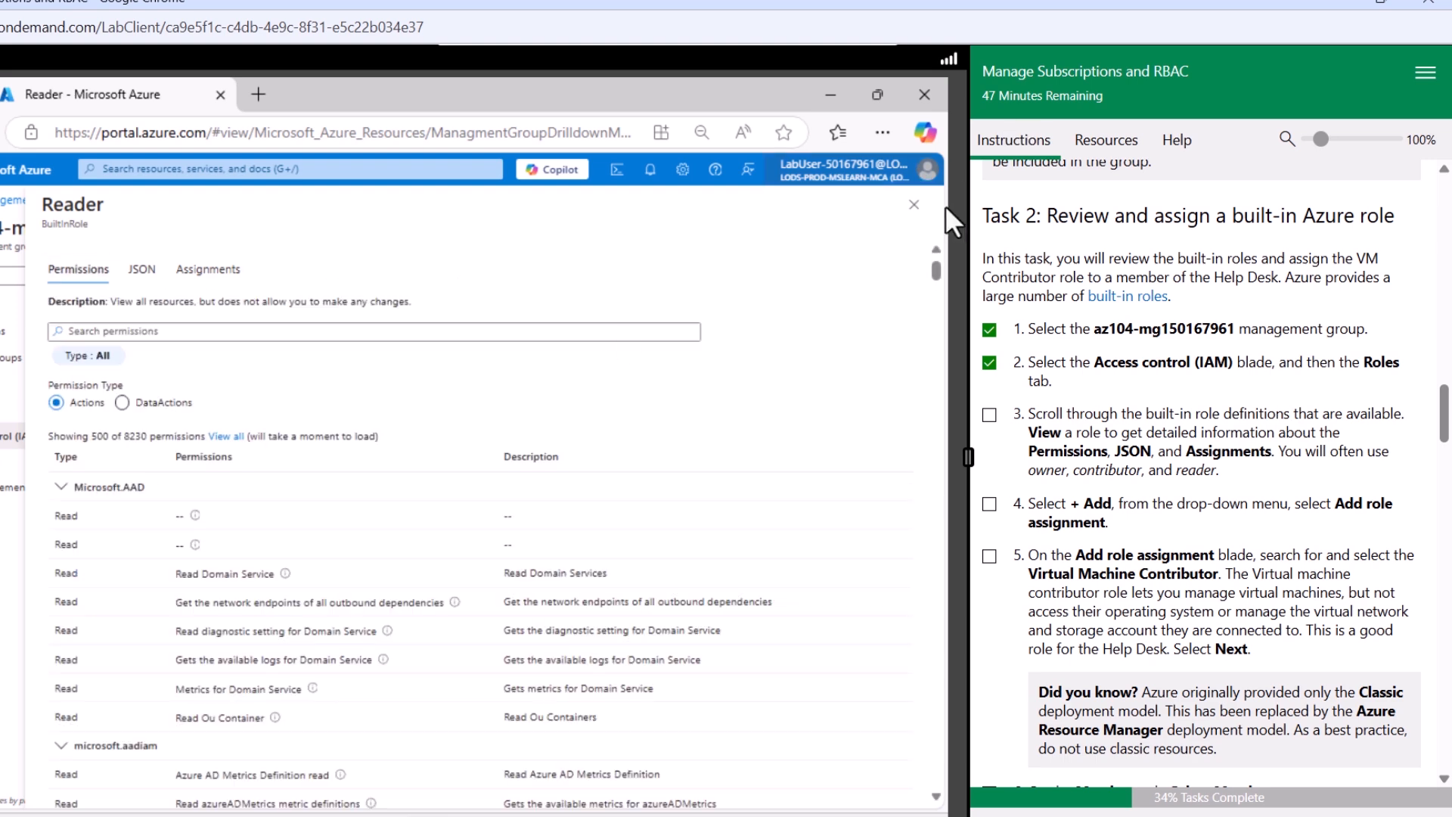
{"action": "left_click", "coordinate": [914, 208]}
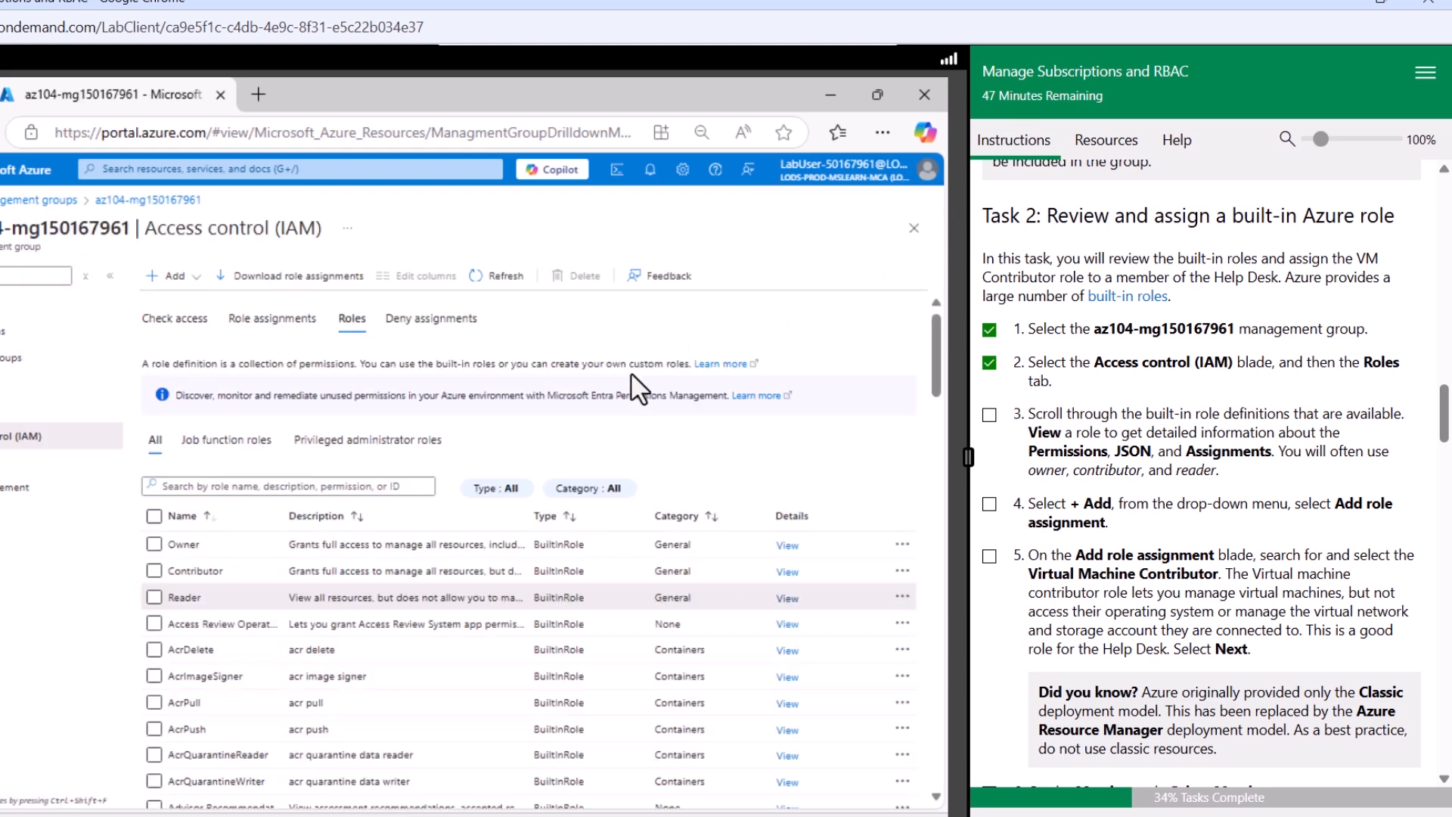
- Mark Task 2 instructions 3 and 4 as complete and start adding a role assignment to the management group
{"action": "left_click", "coordinate": [989, 415]}
{"action": "left_click", "coordinate": [989, 504]}
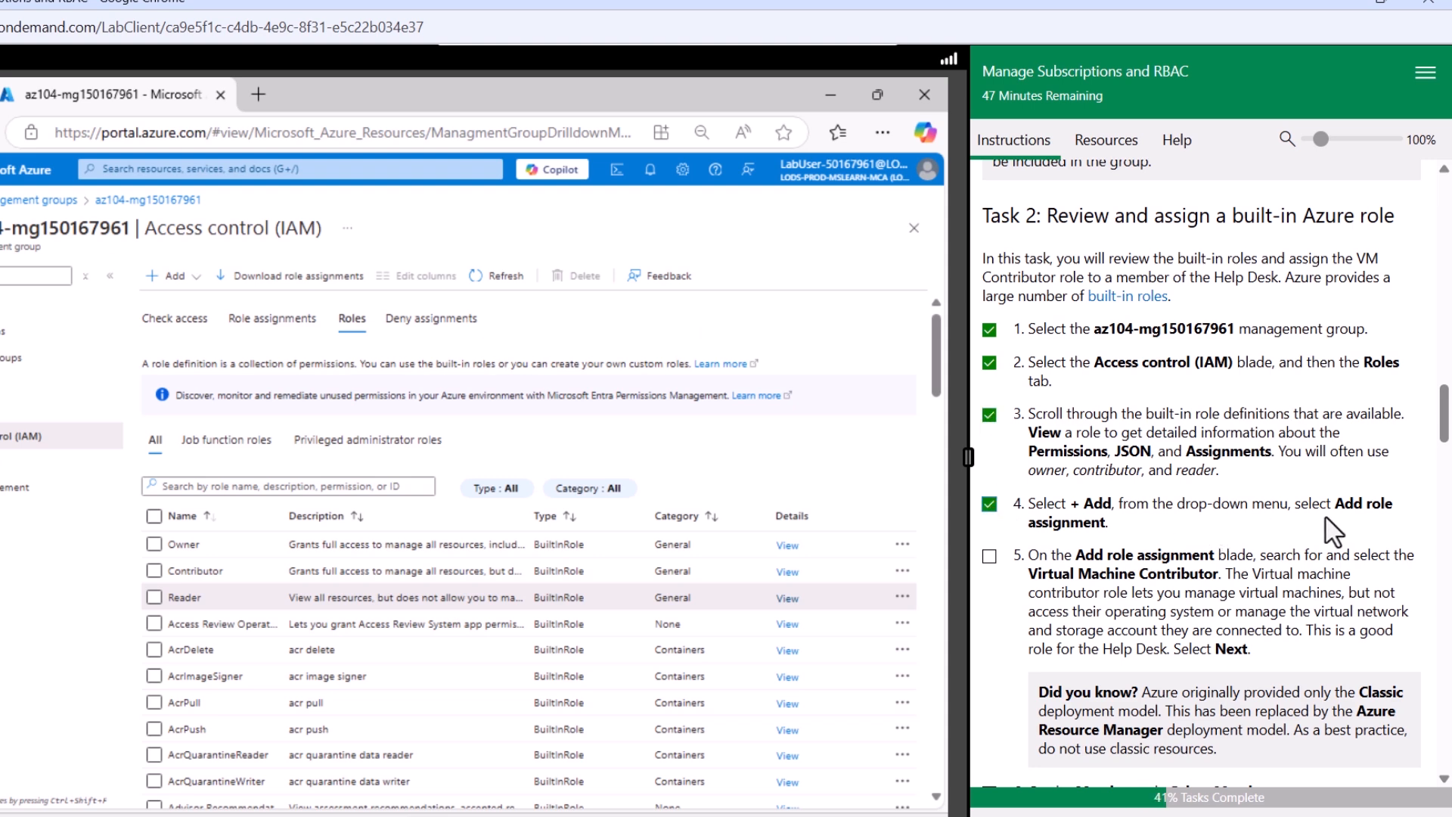
{"action": "left_click", "coordinate": [182, 276]}
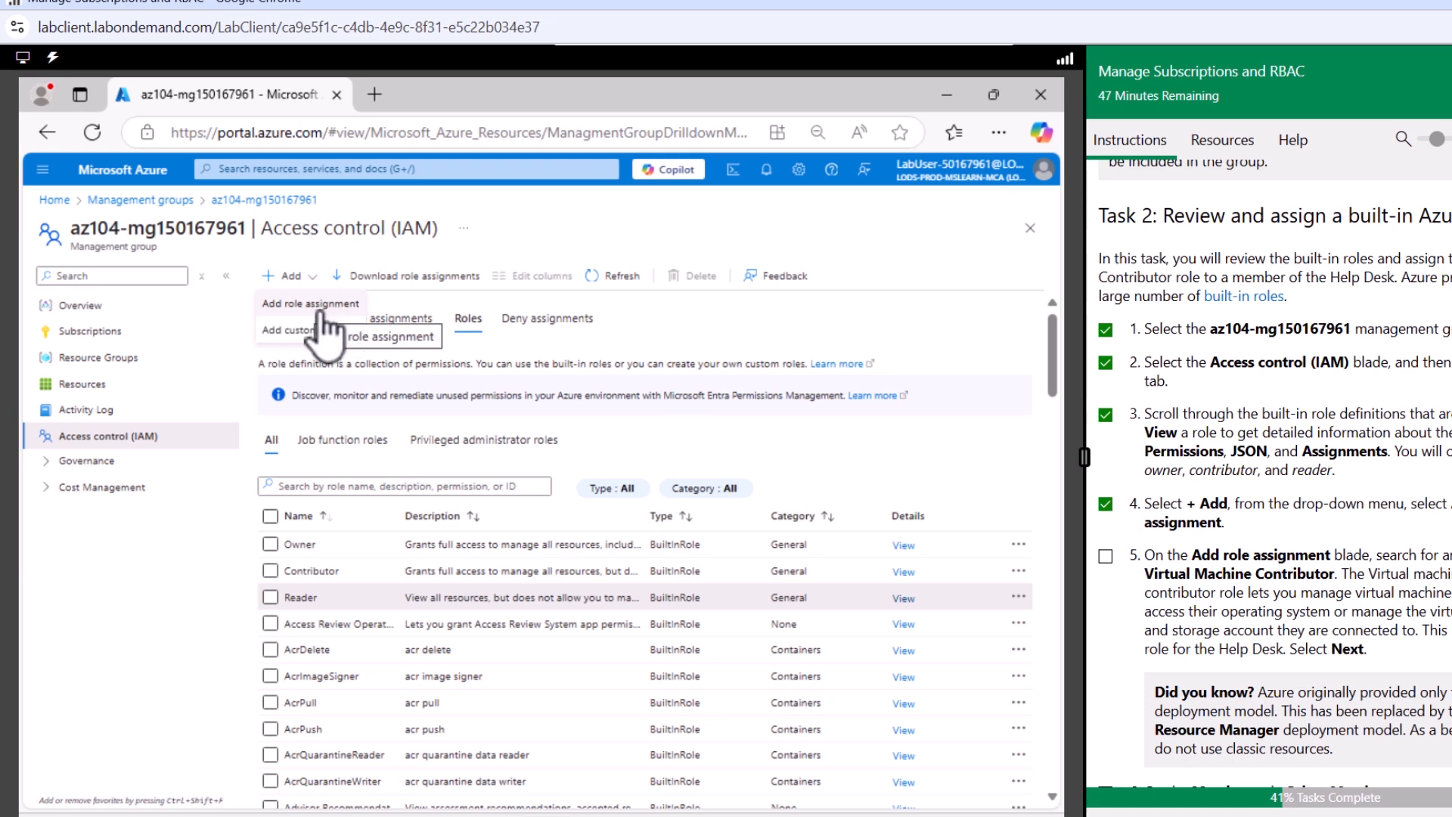
{"action": "left_click", "coordinate": [318, 309]}
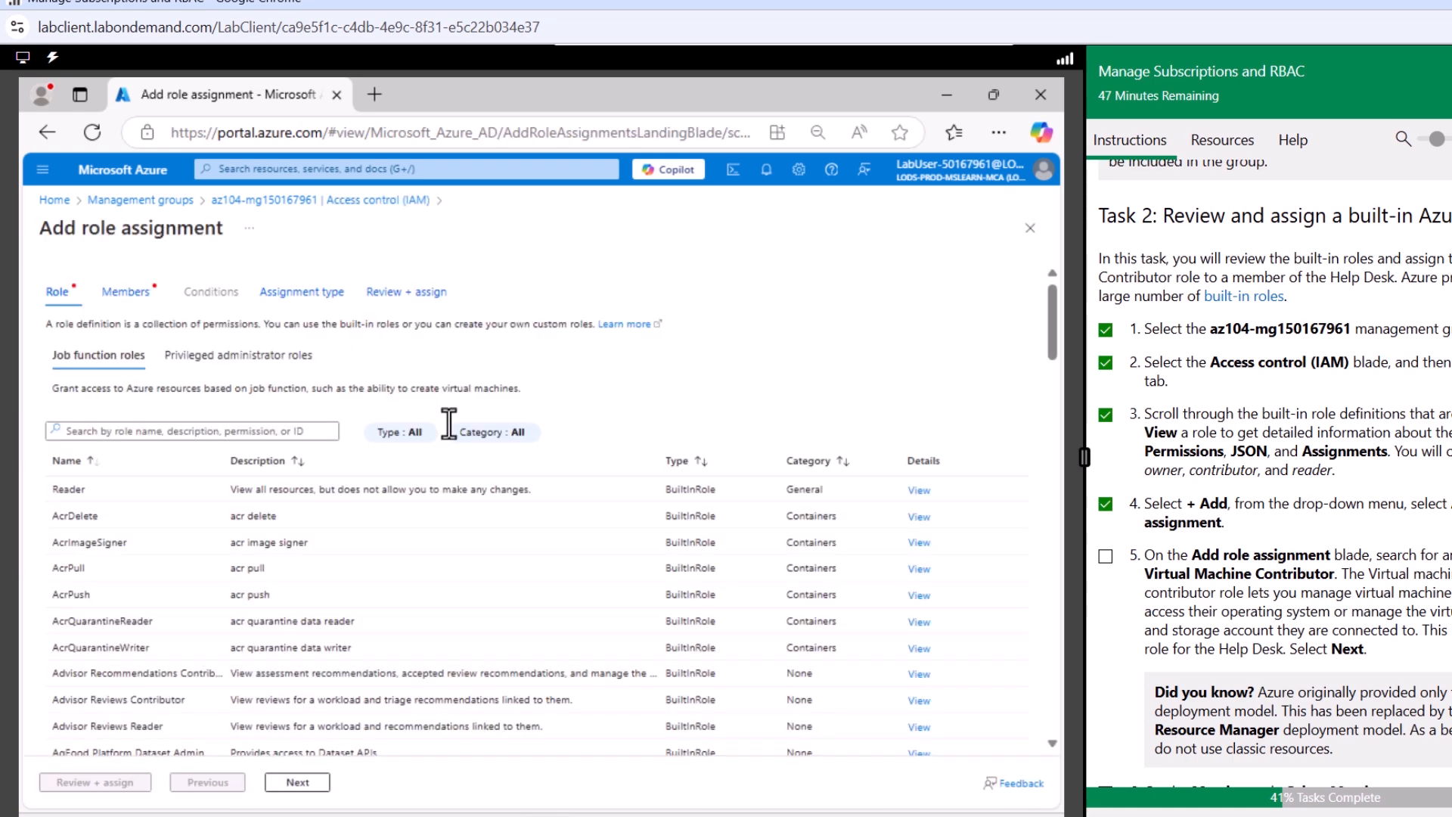
- Choose Virtual Machine Contributor as the role, continue to the member settings, and mark Task 2 instructions 5 and 6 as complete
{"action": "left_click", "coordinate": [261, 429]}
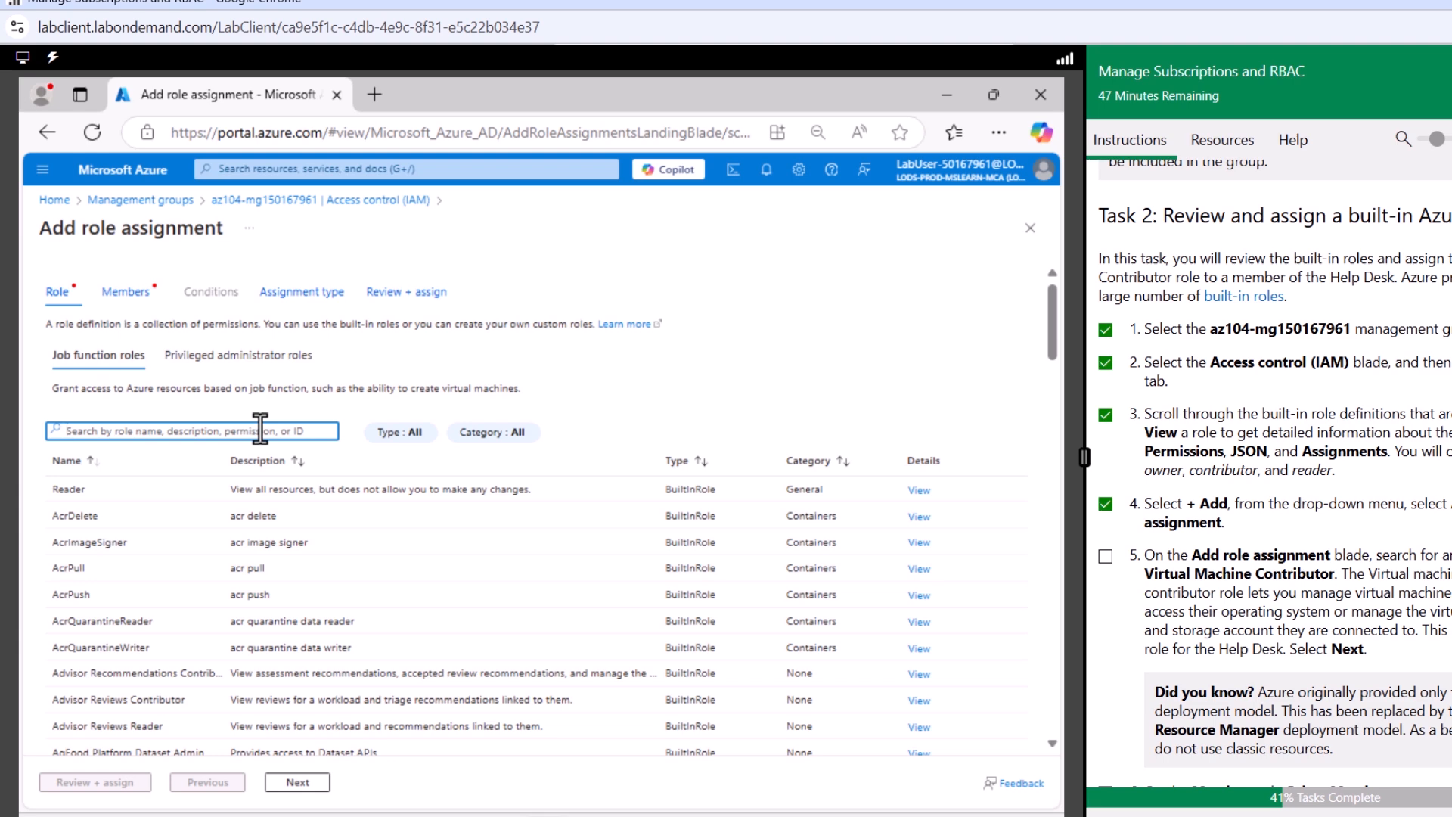
{"action": "type", "text": "virtual machine con"}
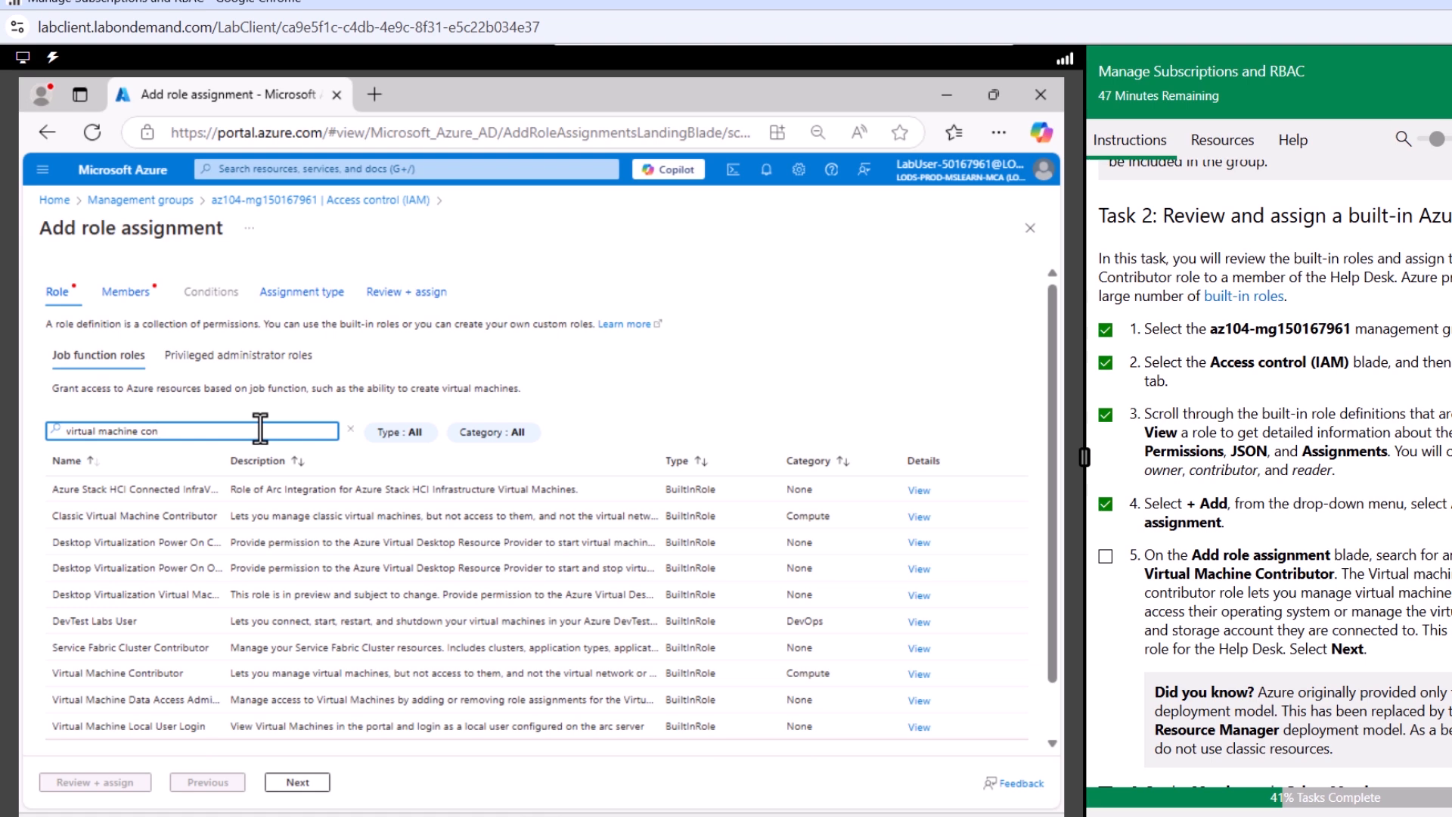
{"action": "left_click", "coordinate": [123, 673]}
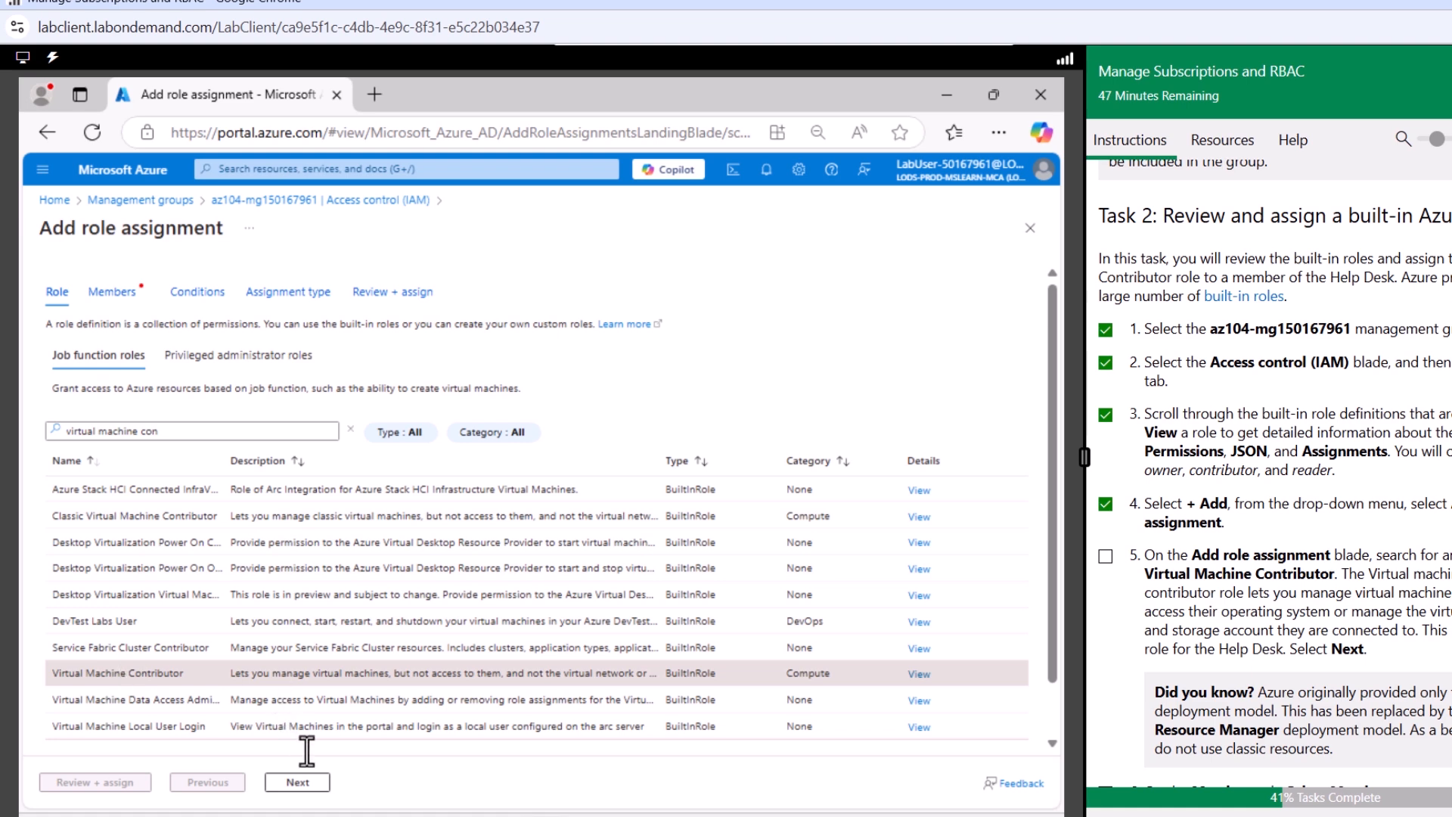
{"action": "left_click", "coordinate": [303, 782]}
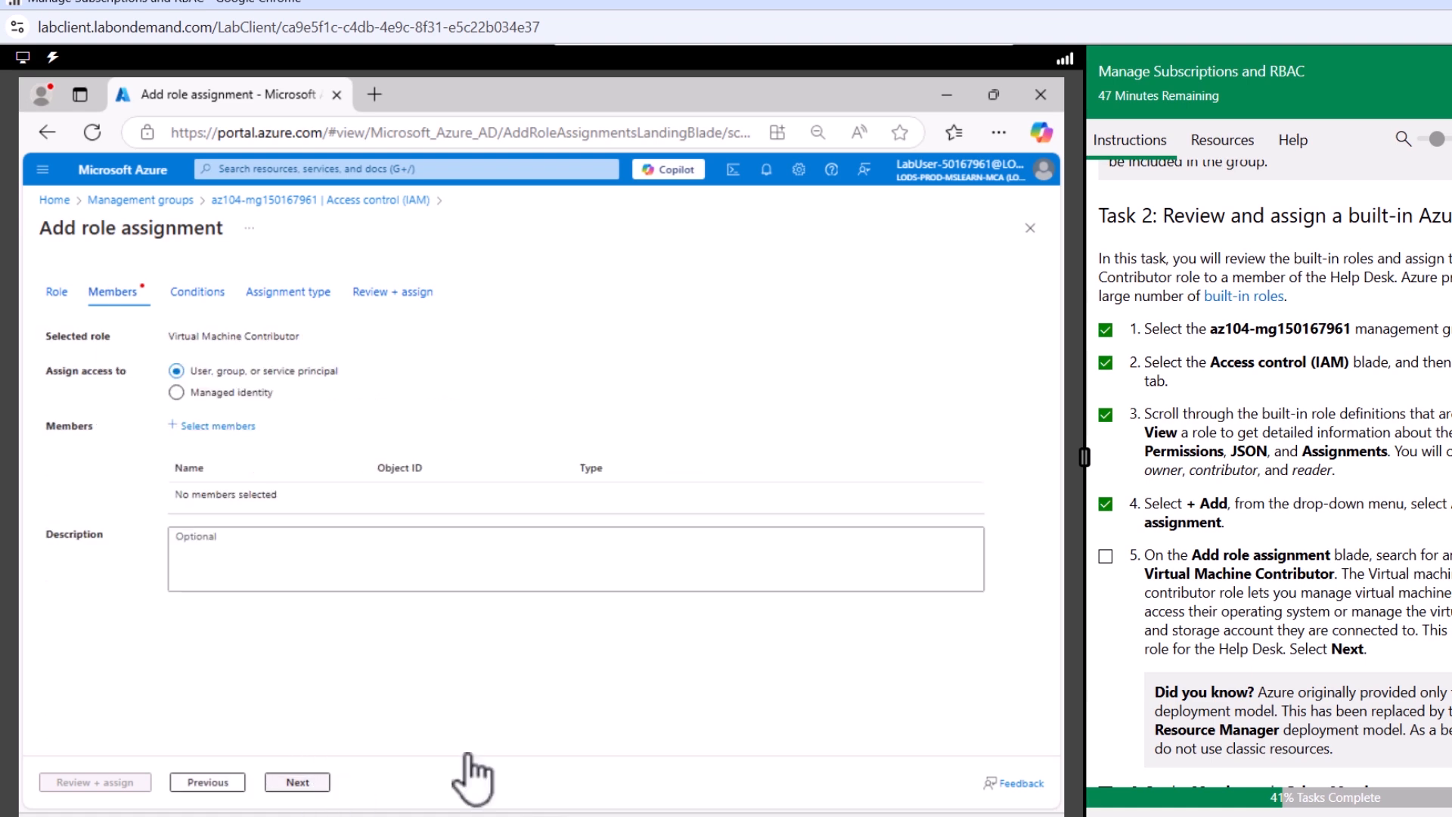
{"action": "left_click", "coordinate": [1105, 557]}
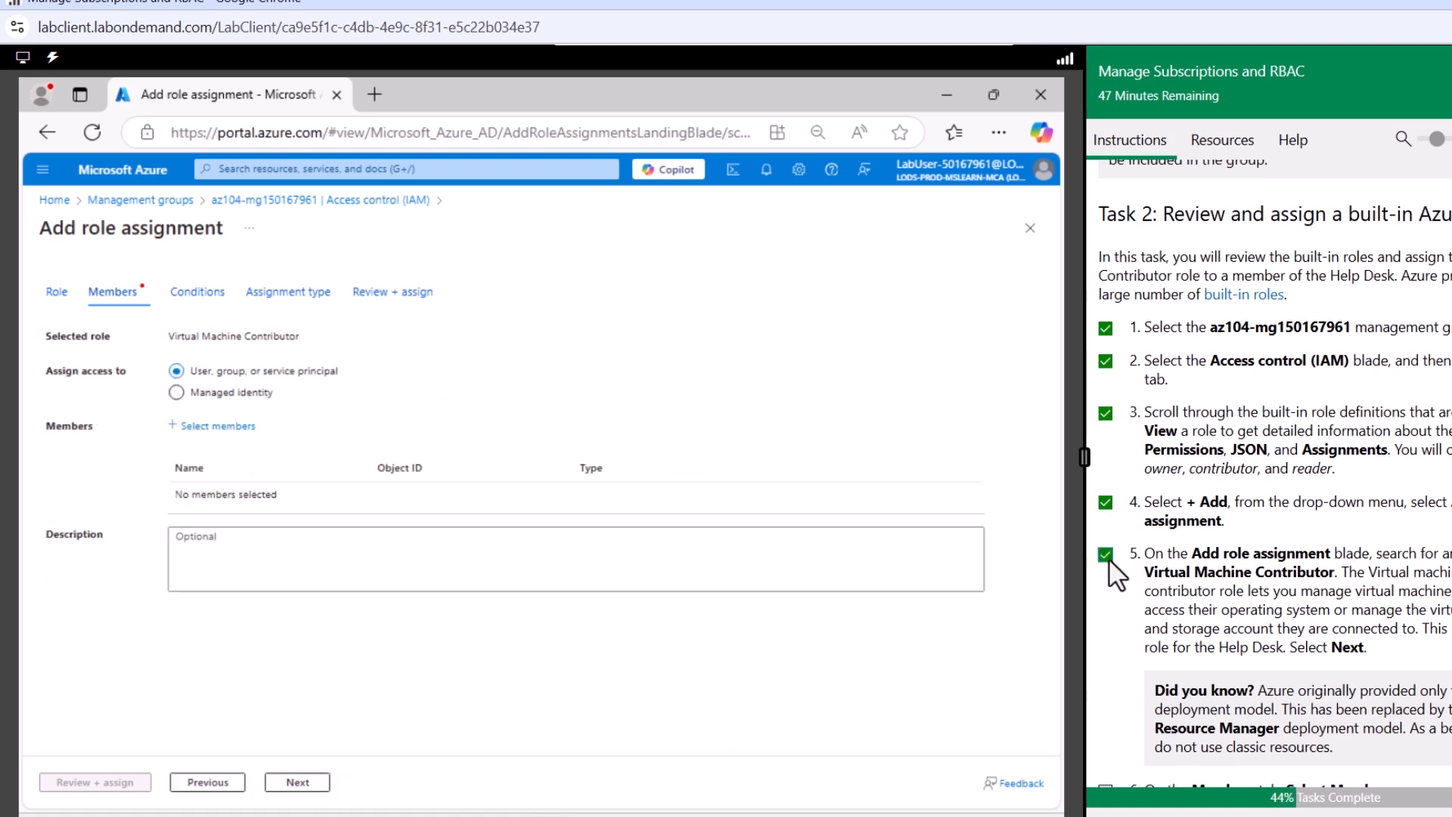
{"action": "scroll", "coordinate": [1109, 563], "scroll_direction": "down", "scroll_amount": 4}
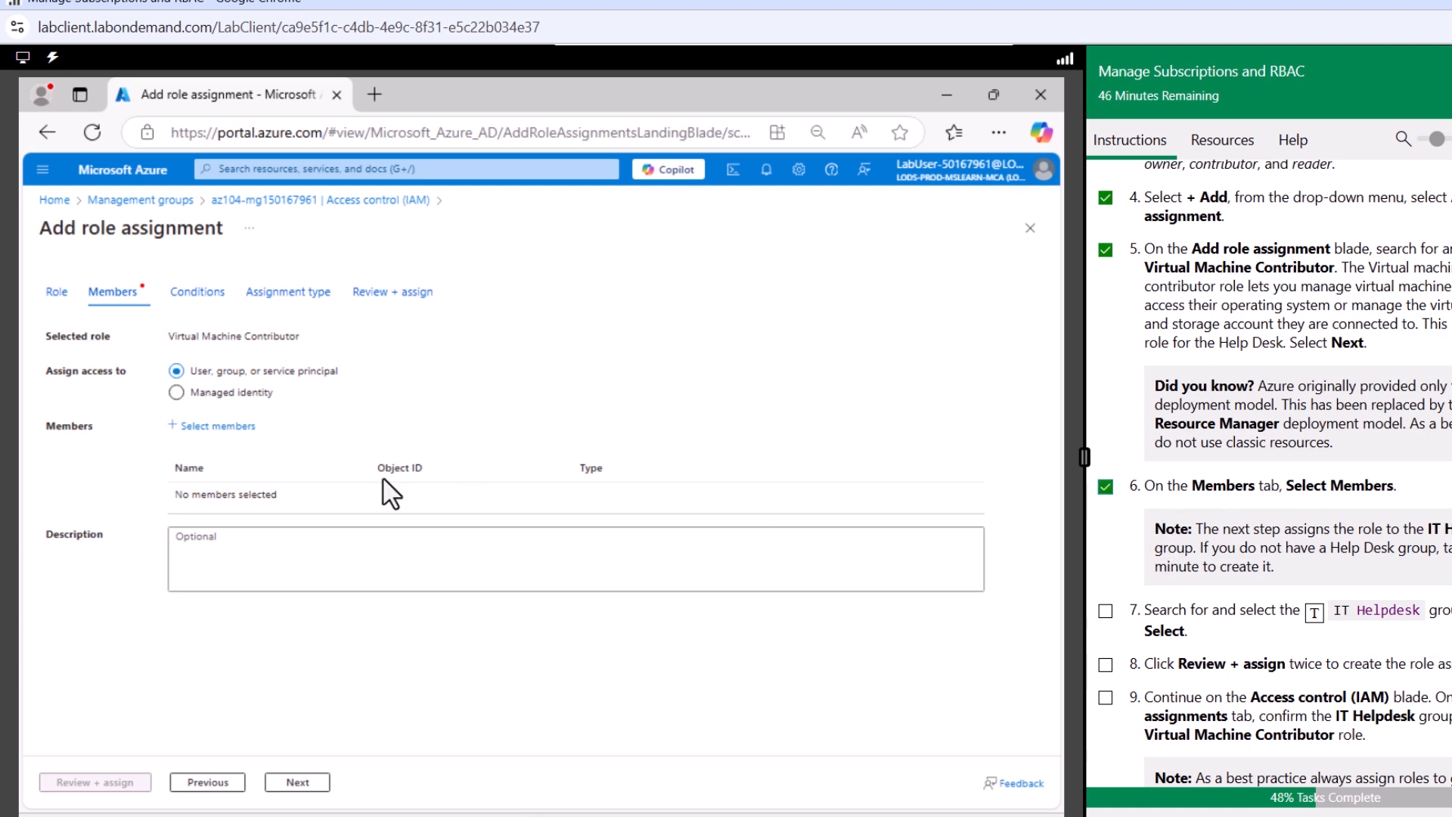
- Add the IT Helpdesk group described as managing helpdesk support as the member of the role assignment
{"action": "left_click", "coordinate": [219, 426]}
{"action": "left_click", "coordinate": [221, 426]}
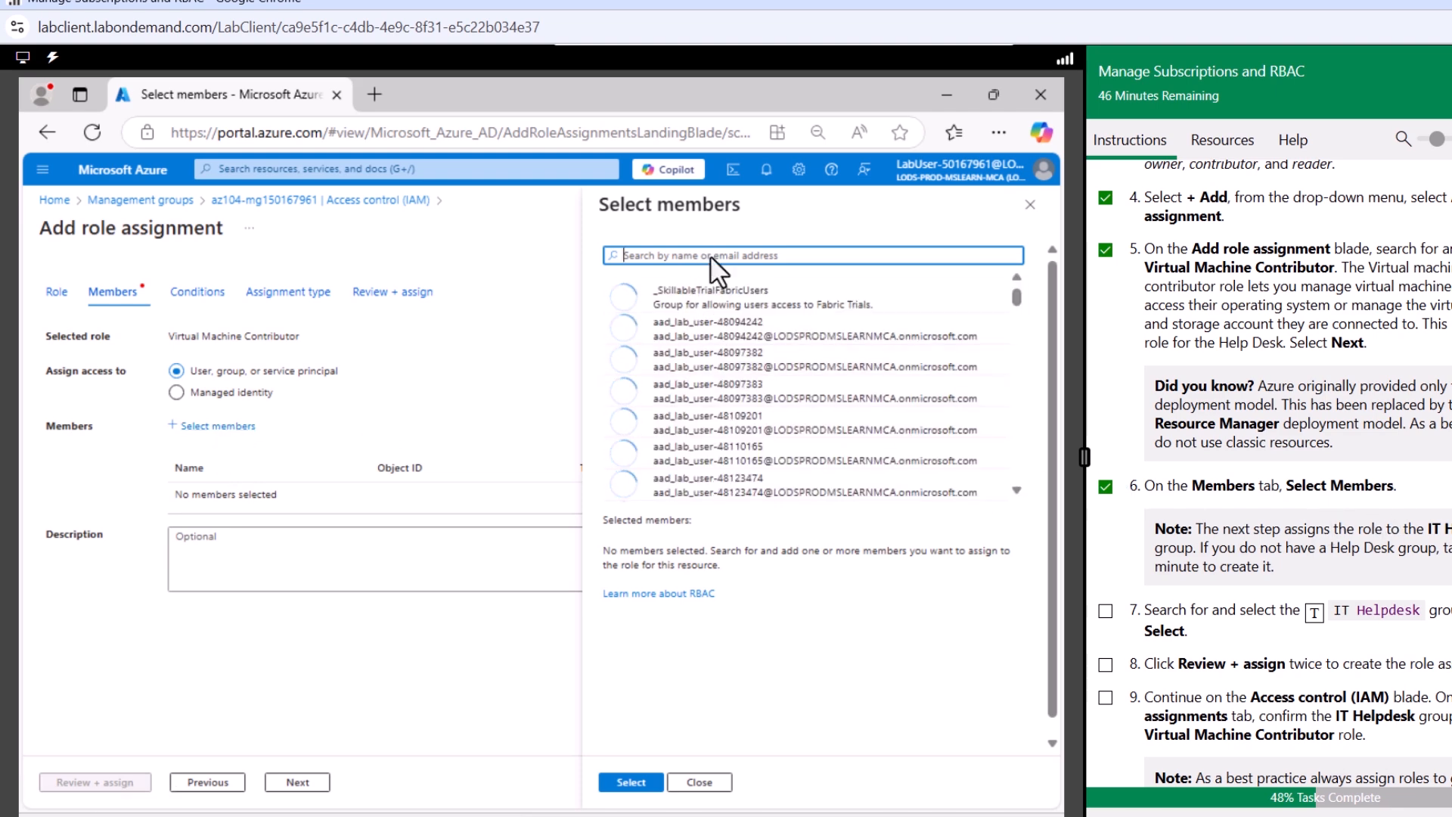
{"action": "type", "text": "IT help"}
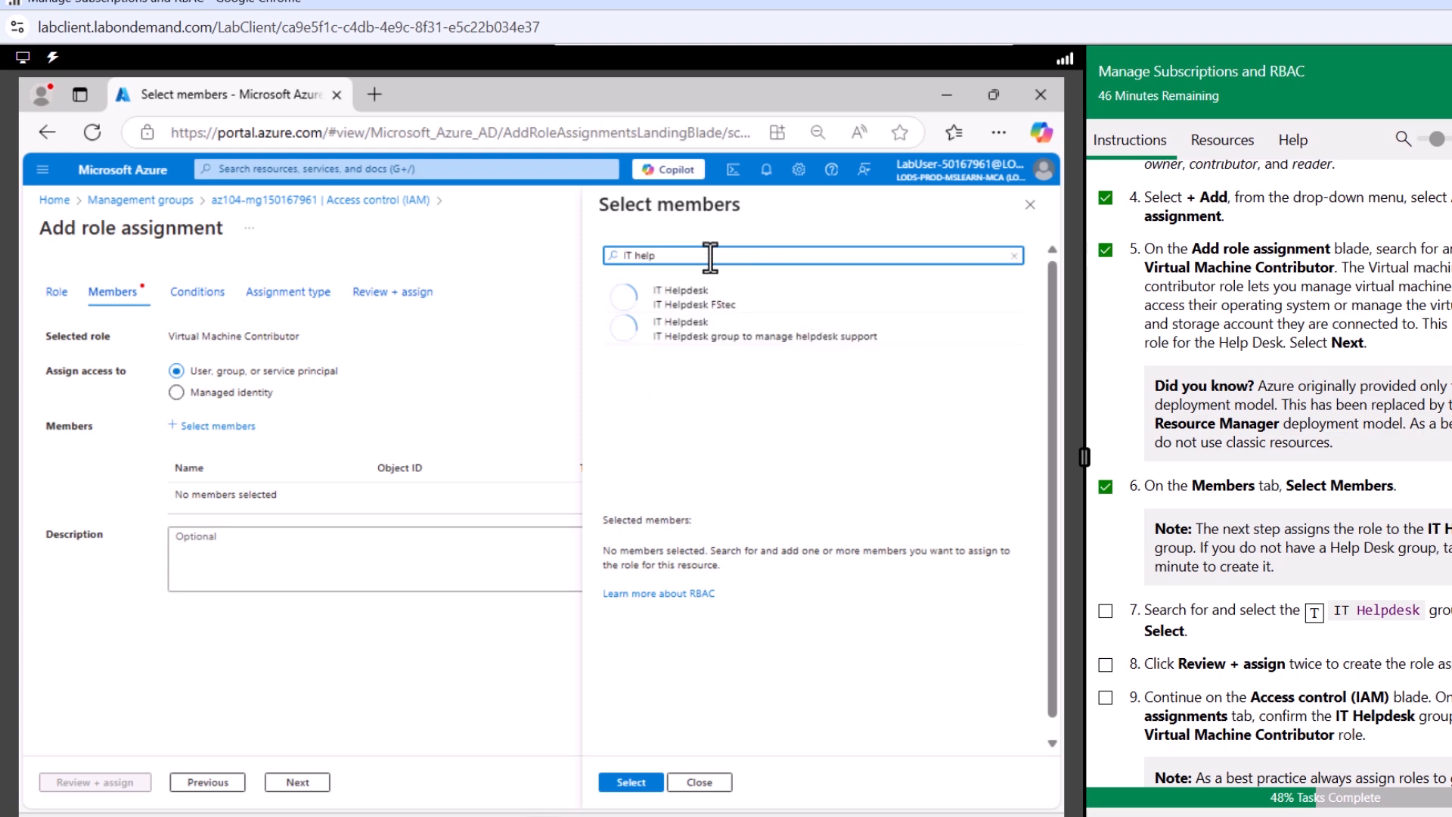
{"action": "type", "text": "desk"}
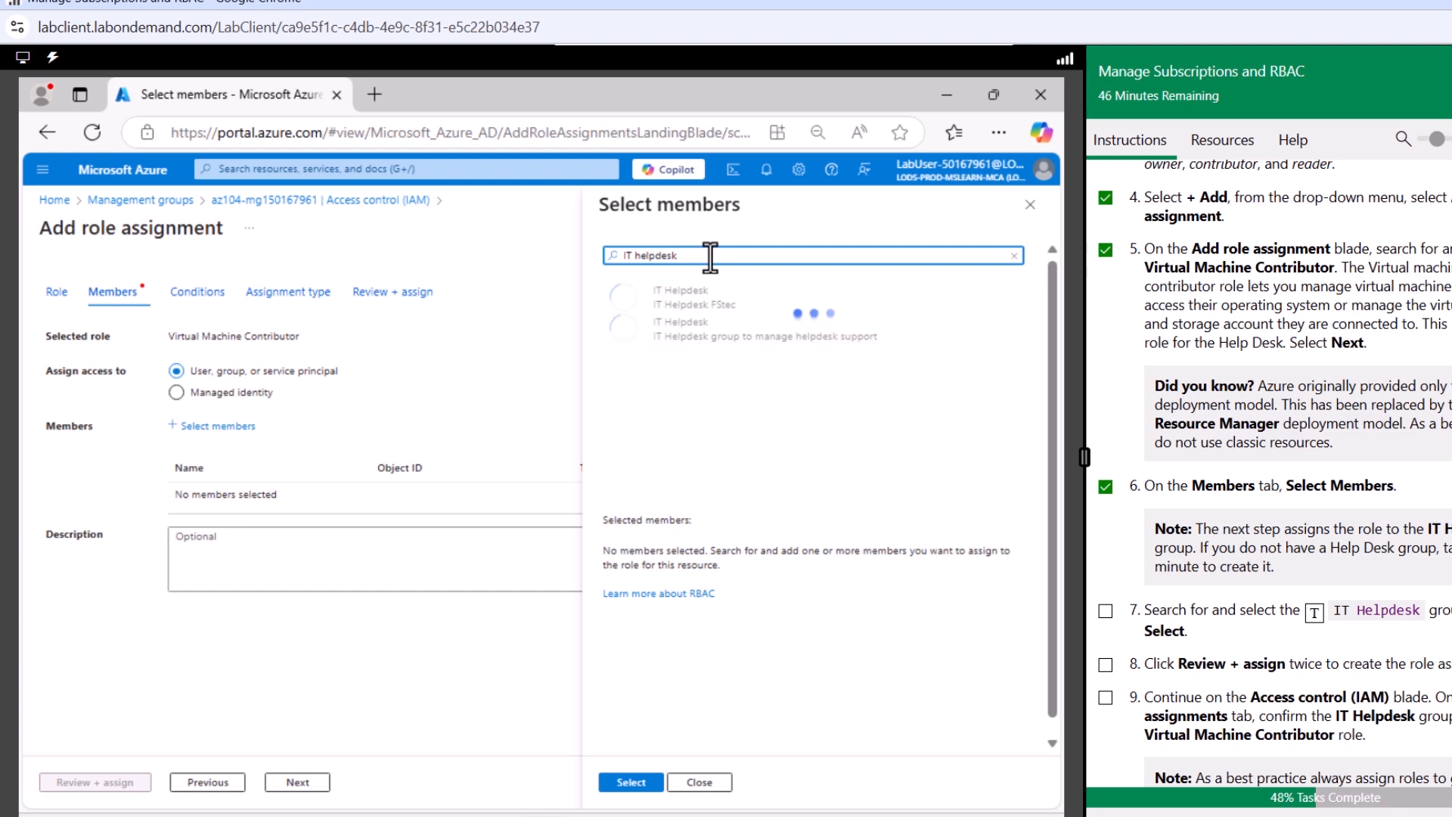
{"action": "left_click", "coordinate": [680, 330]}
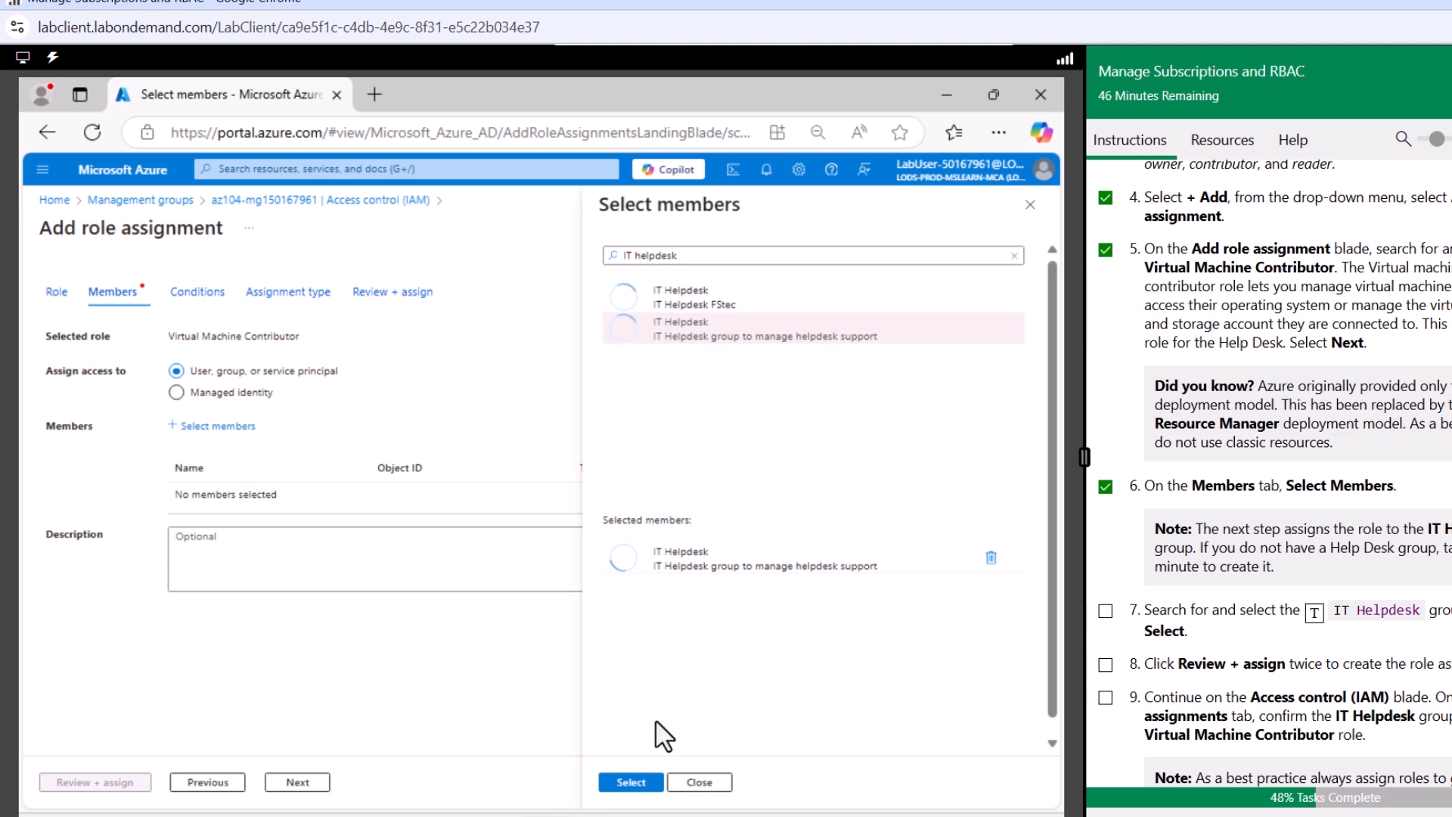
{"action": "left_click", "coordinate": [631, 782]}
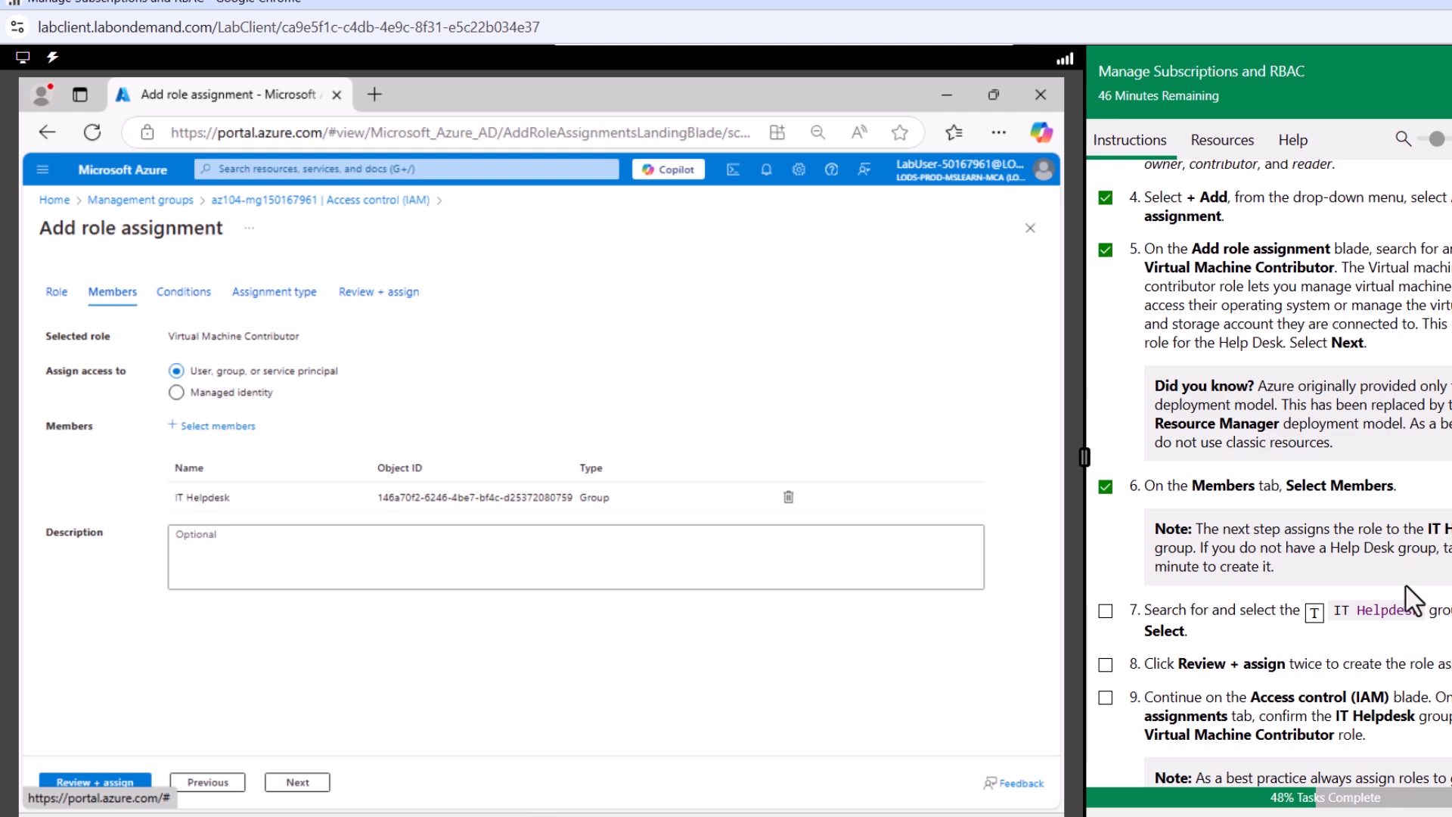
- Mark Task 2 instructions 7 to 9 as complete, and review and submit the Virtual Machine Contributor assignment for IT Helpdesk
{"action": "scroll", "coordinate": [1172, 559], "scroll_direction": "down", "scroll_amount": 3}
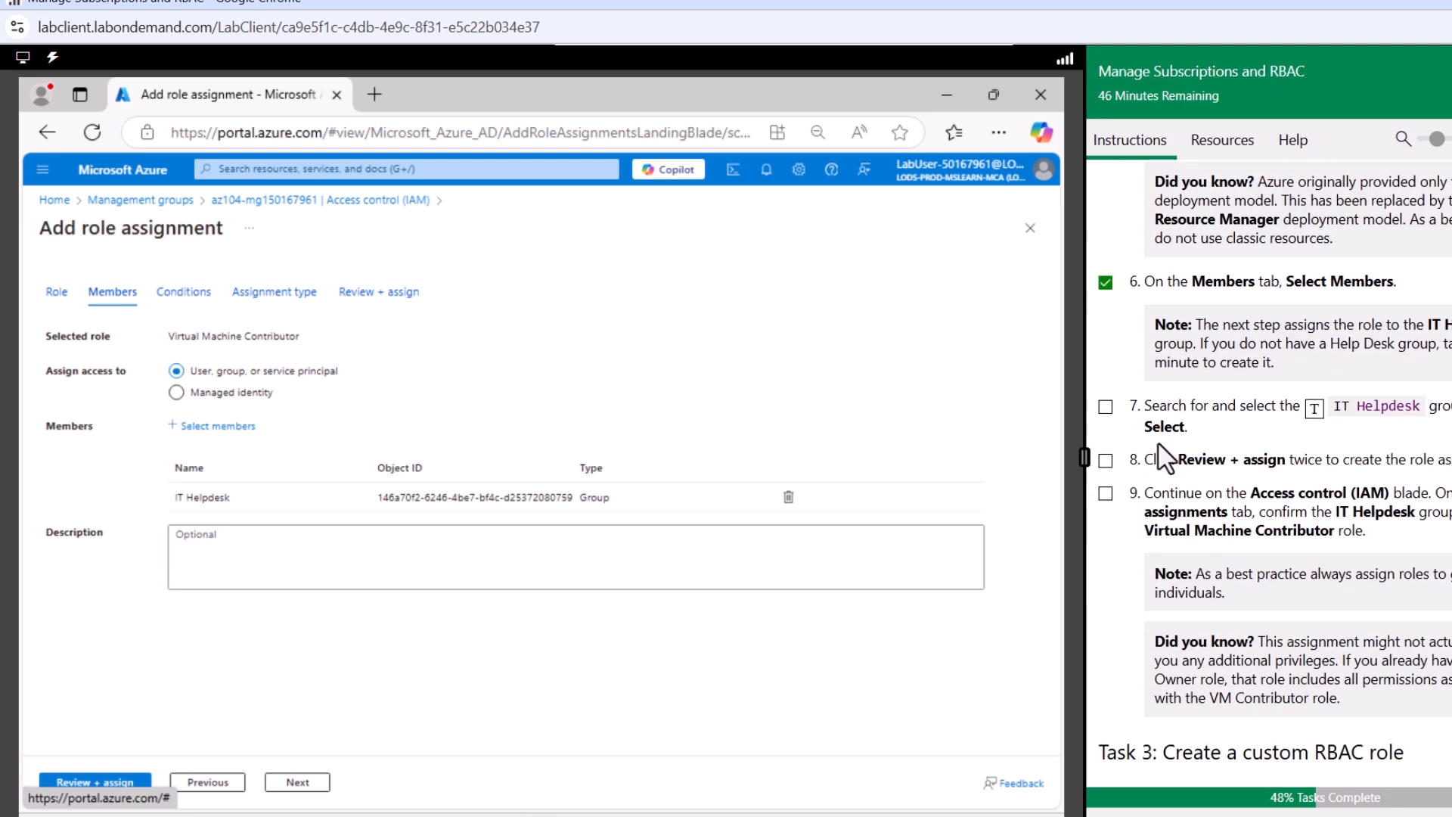
{"action": "left_click", "coordinate": [1105, 407]}
{"action": "left_click", "coordinate": [1105, 460]}
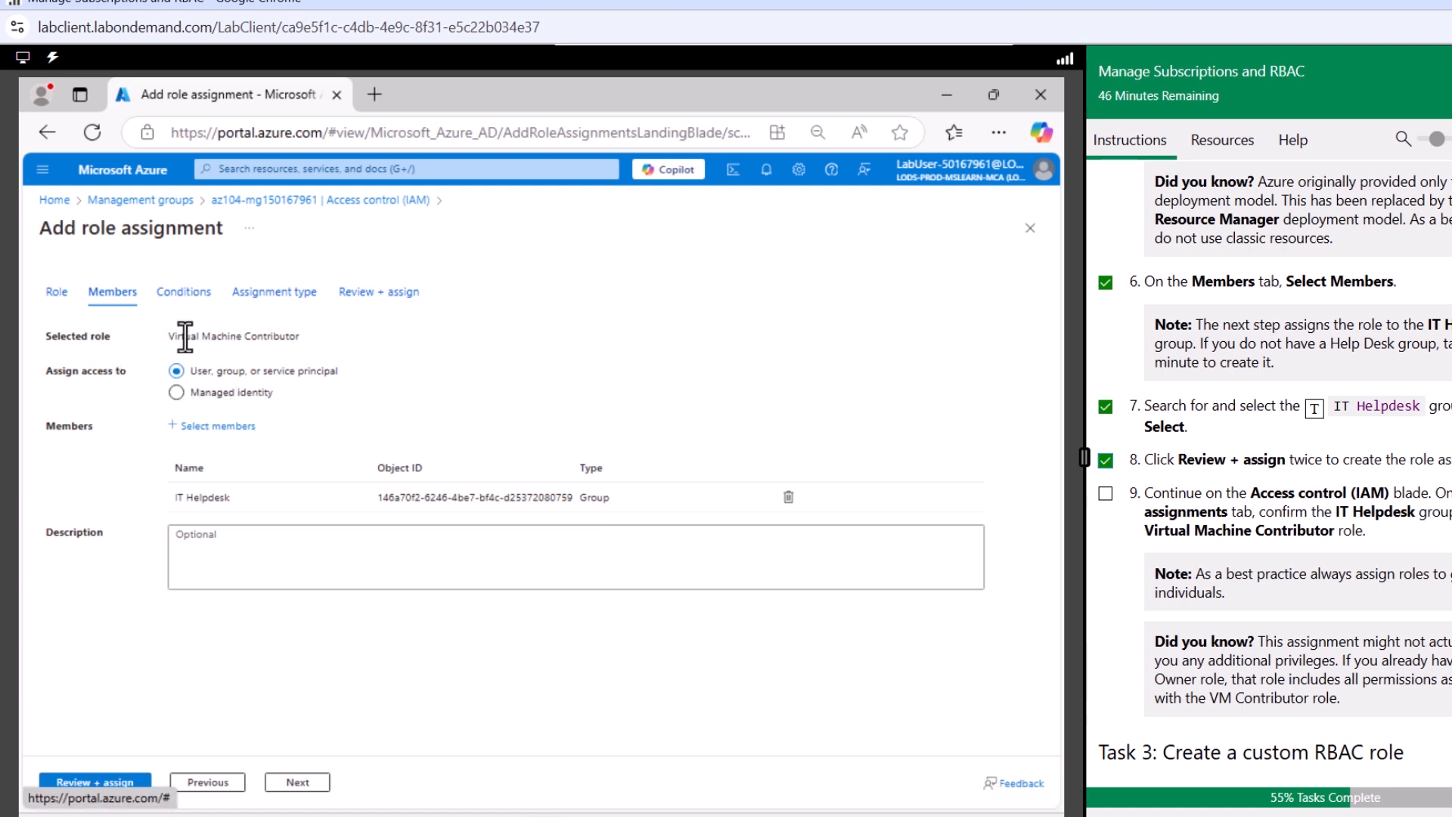
{"action": "left_click_drag", "start_coordinate": [186, 336], "coordinate": [290, 338]}
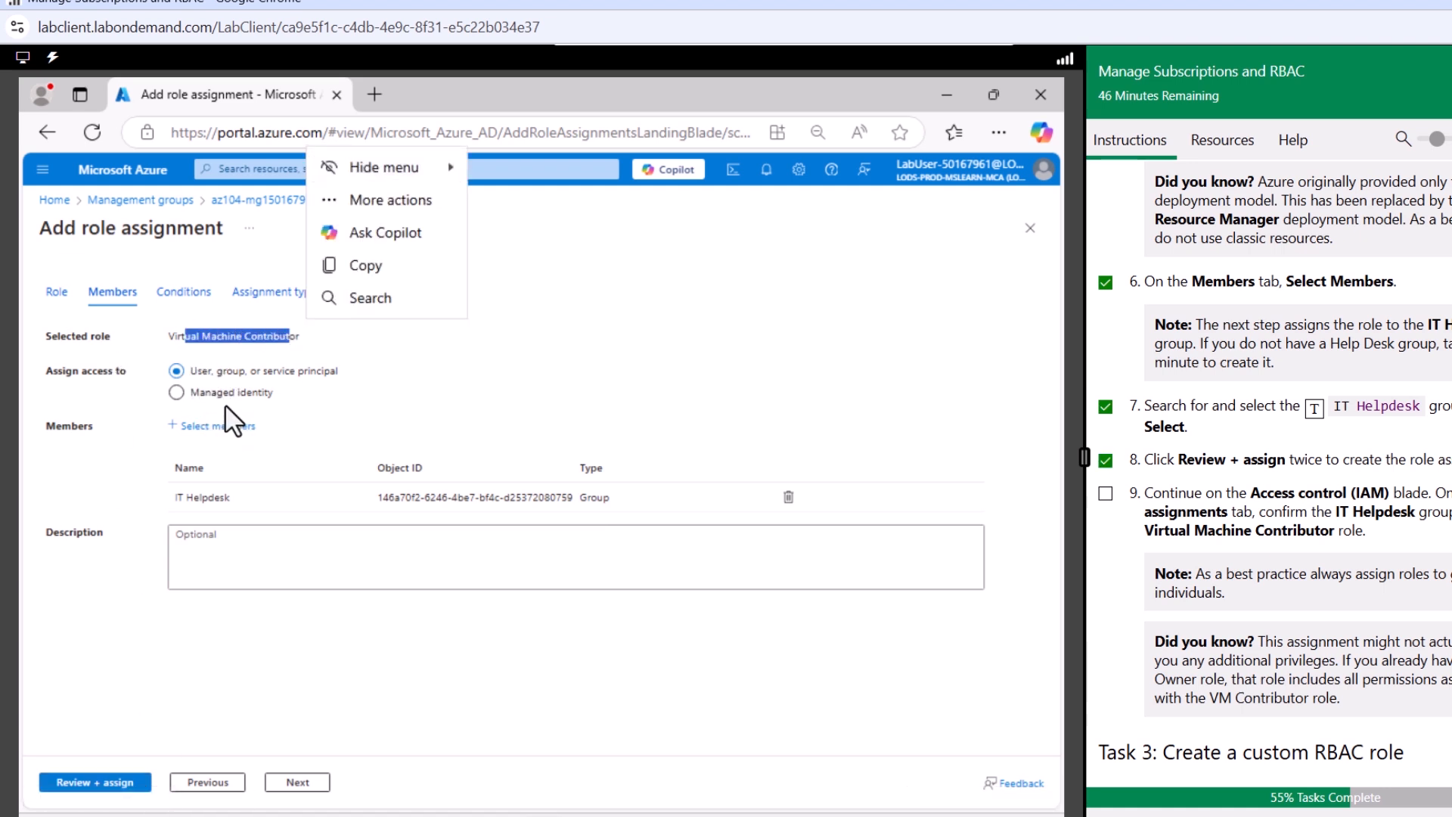
{"action": "left_click_drag", "start_coordinate": [171, 497], "coordinate": [230, 499]}
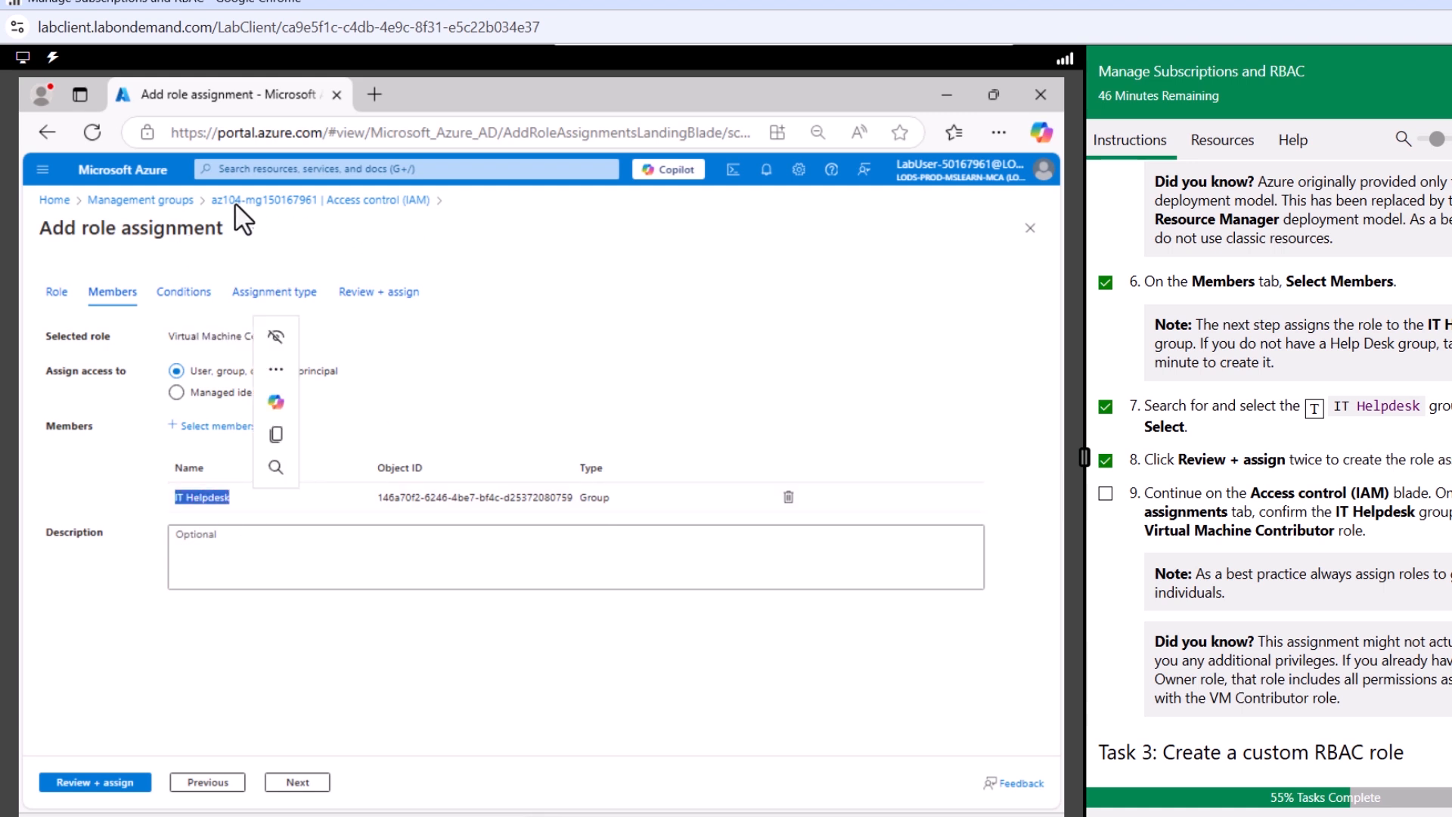
{"action": "left_click", "coordinate": [277, 685]}
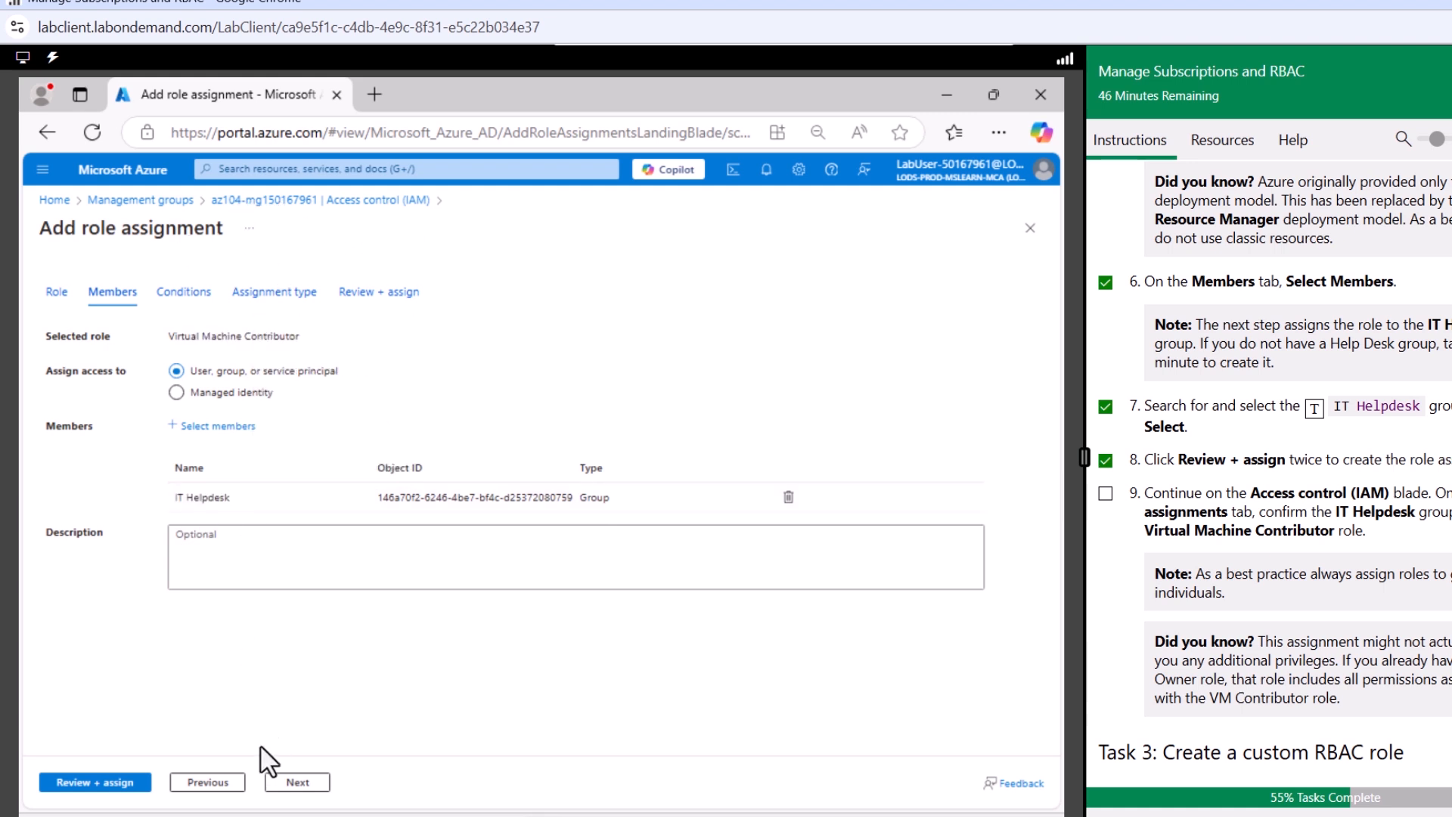
{"action": "left_click", "coordinate": [117, 783]}
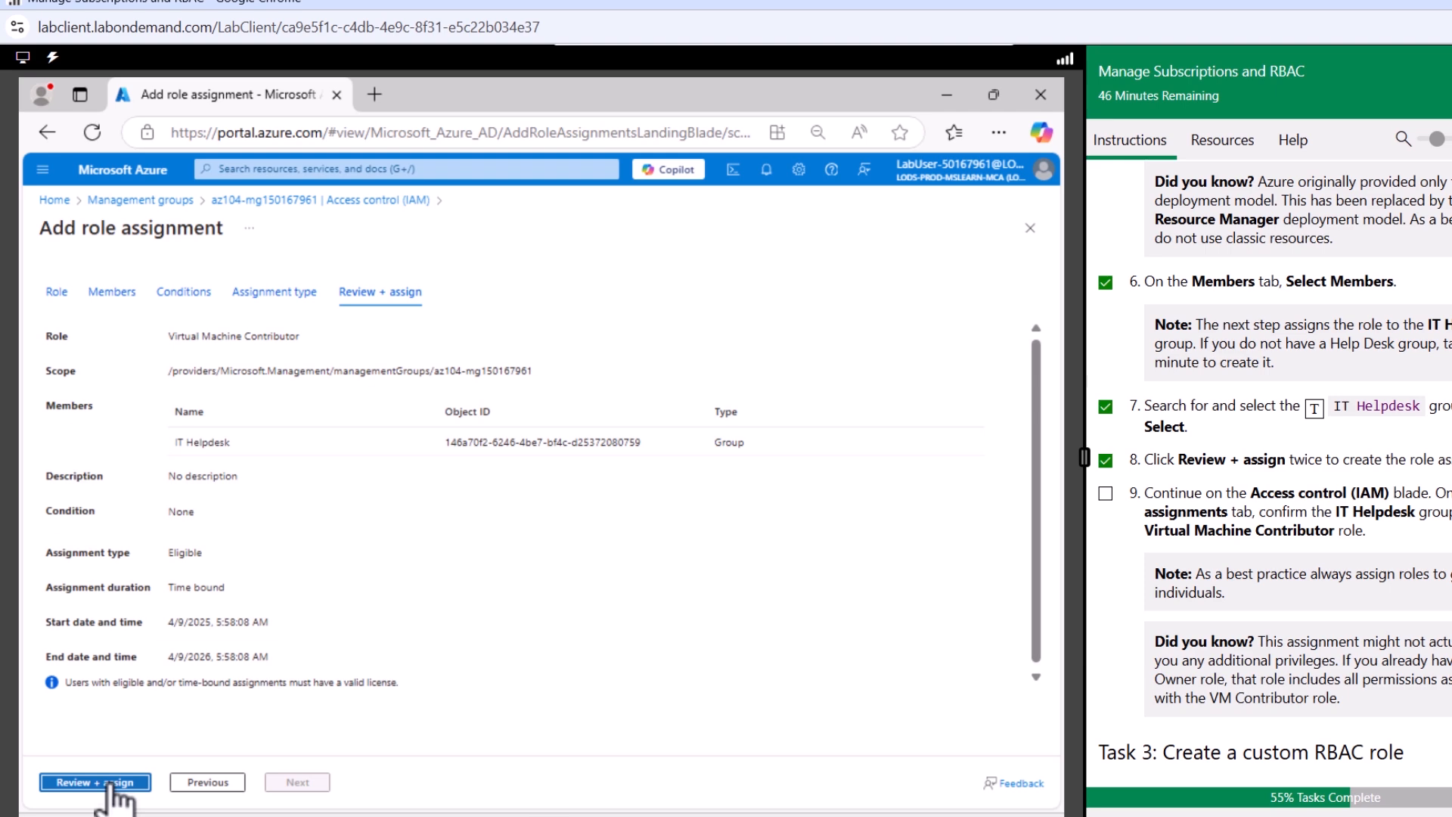
{"action": "left_click", "coordinate": [112, 783]}
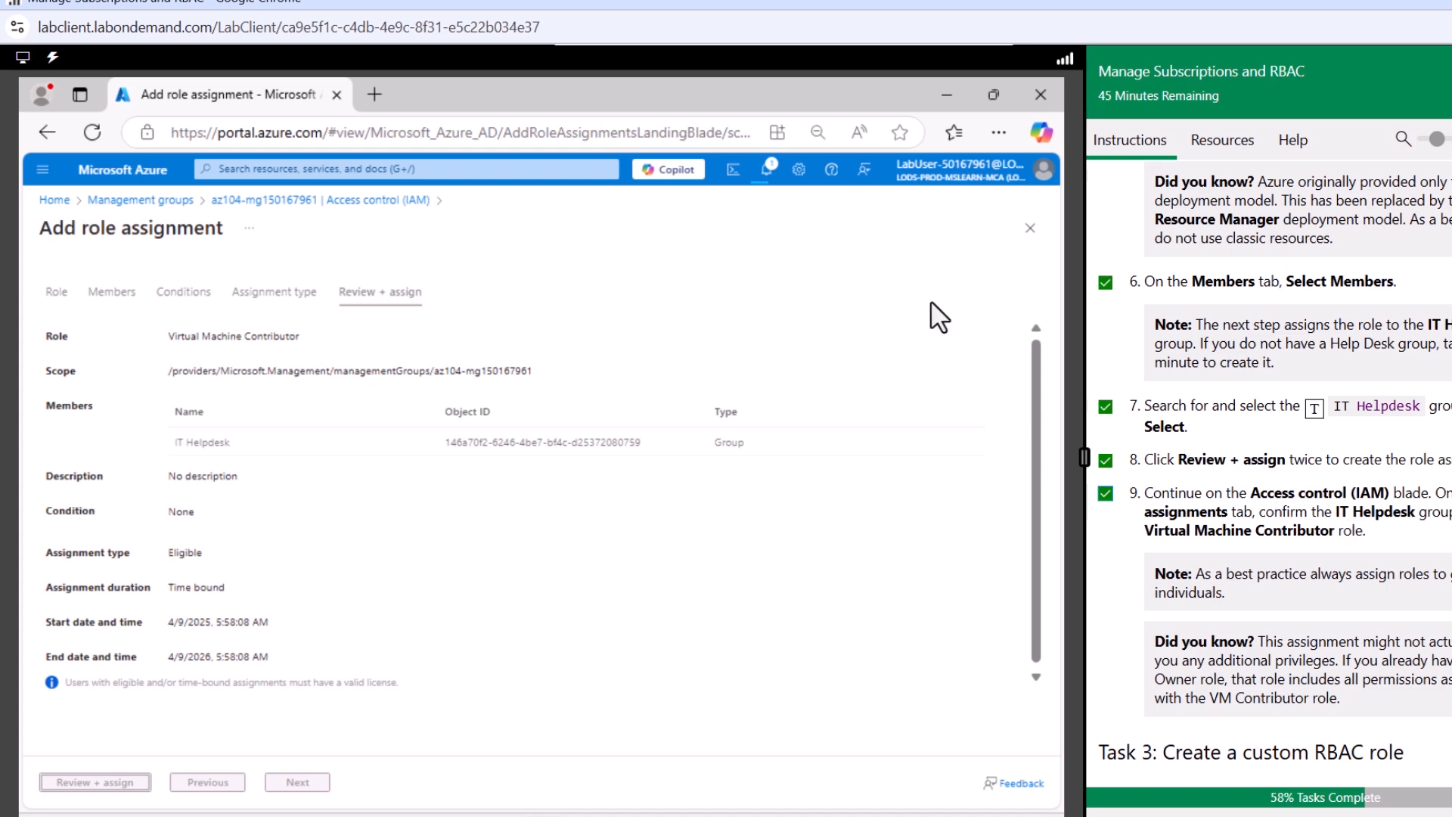
- Check the role assignment's status in the portal notifications, look up the Task 3 instructions, and close the notifications
{"action": "left_click", "coordinate": [766, 168]}
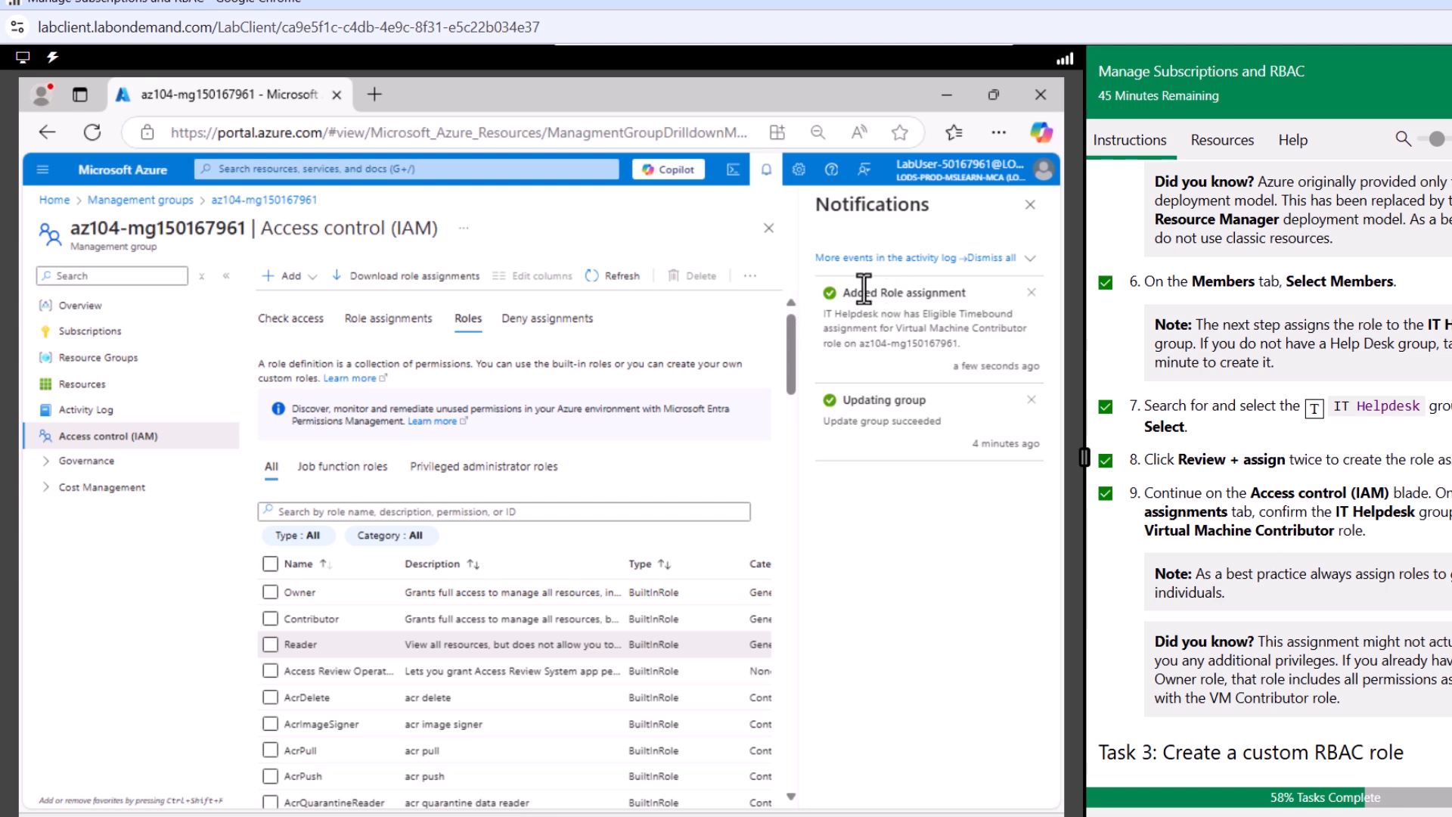
{"action": "scroll", "coordinate": [1213, 507], "scroll_direction": "down", "scroll_amount": 6}
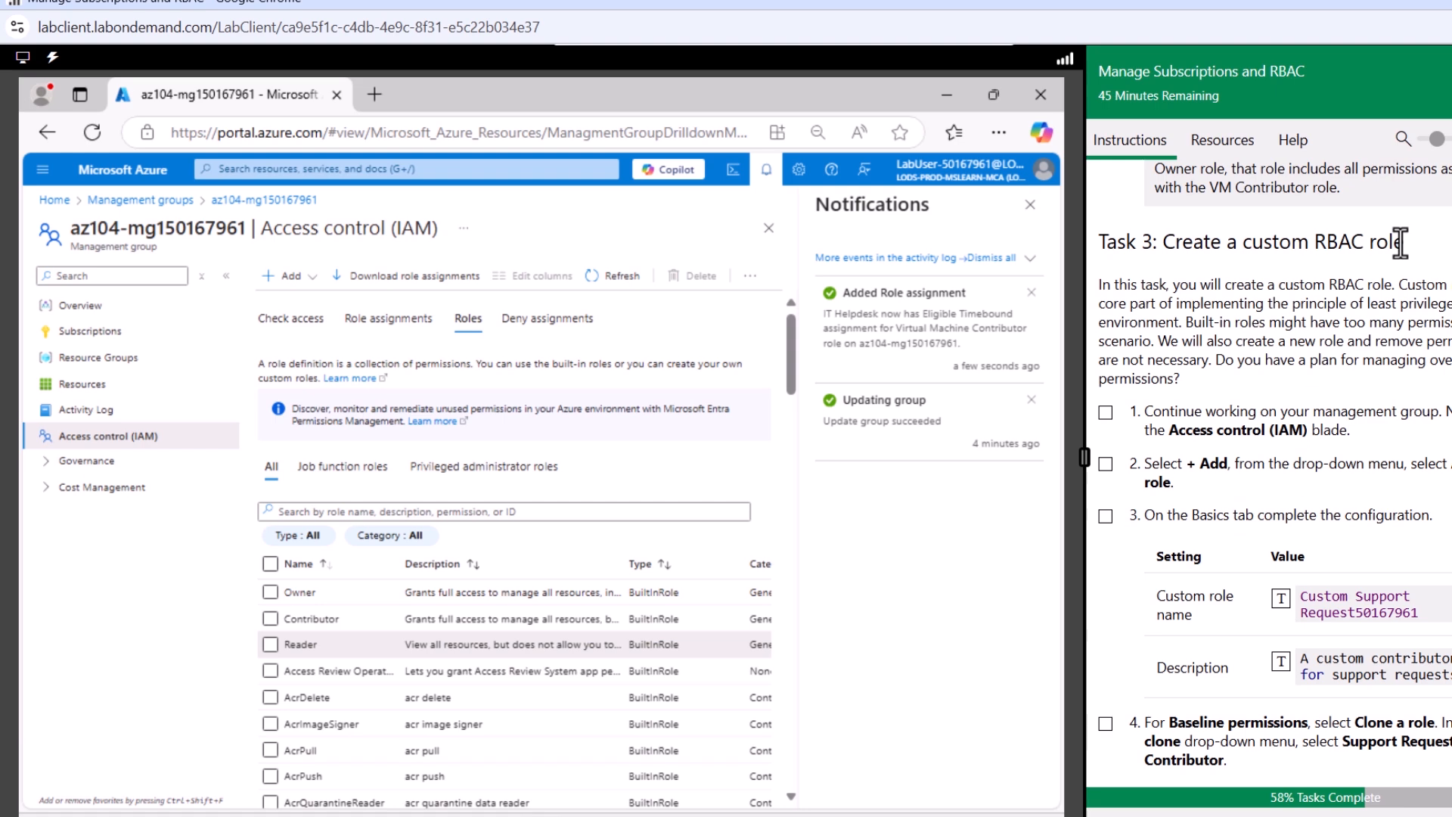
{"action": "left_click", "coordinate": [1030, 206]}
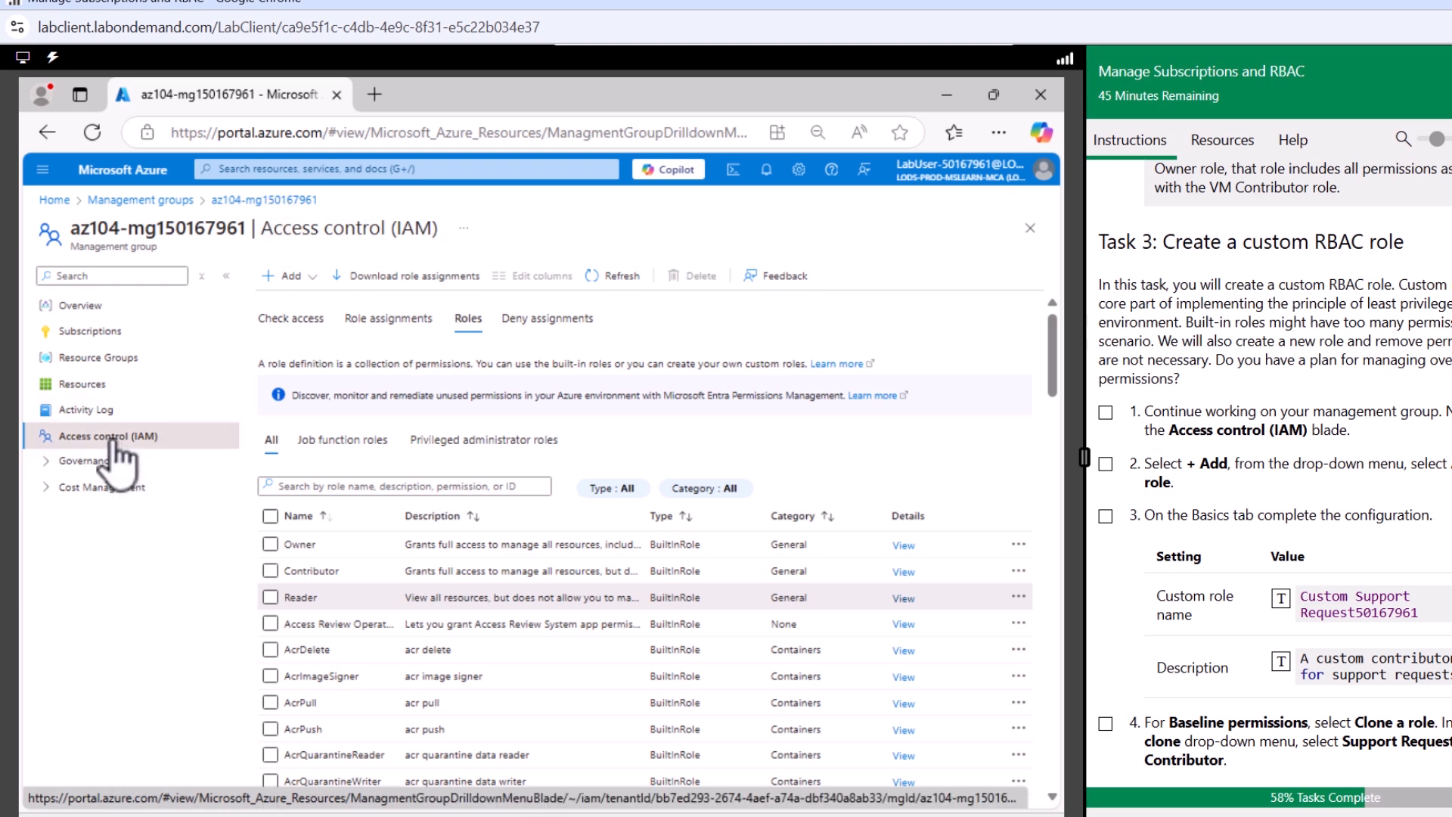
- Start creating a custom role for the management group and mark Task 3 instructions 1 and 2 as complete
{"action": "left_click", "coordinate": [308, 280]}
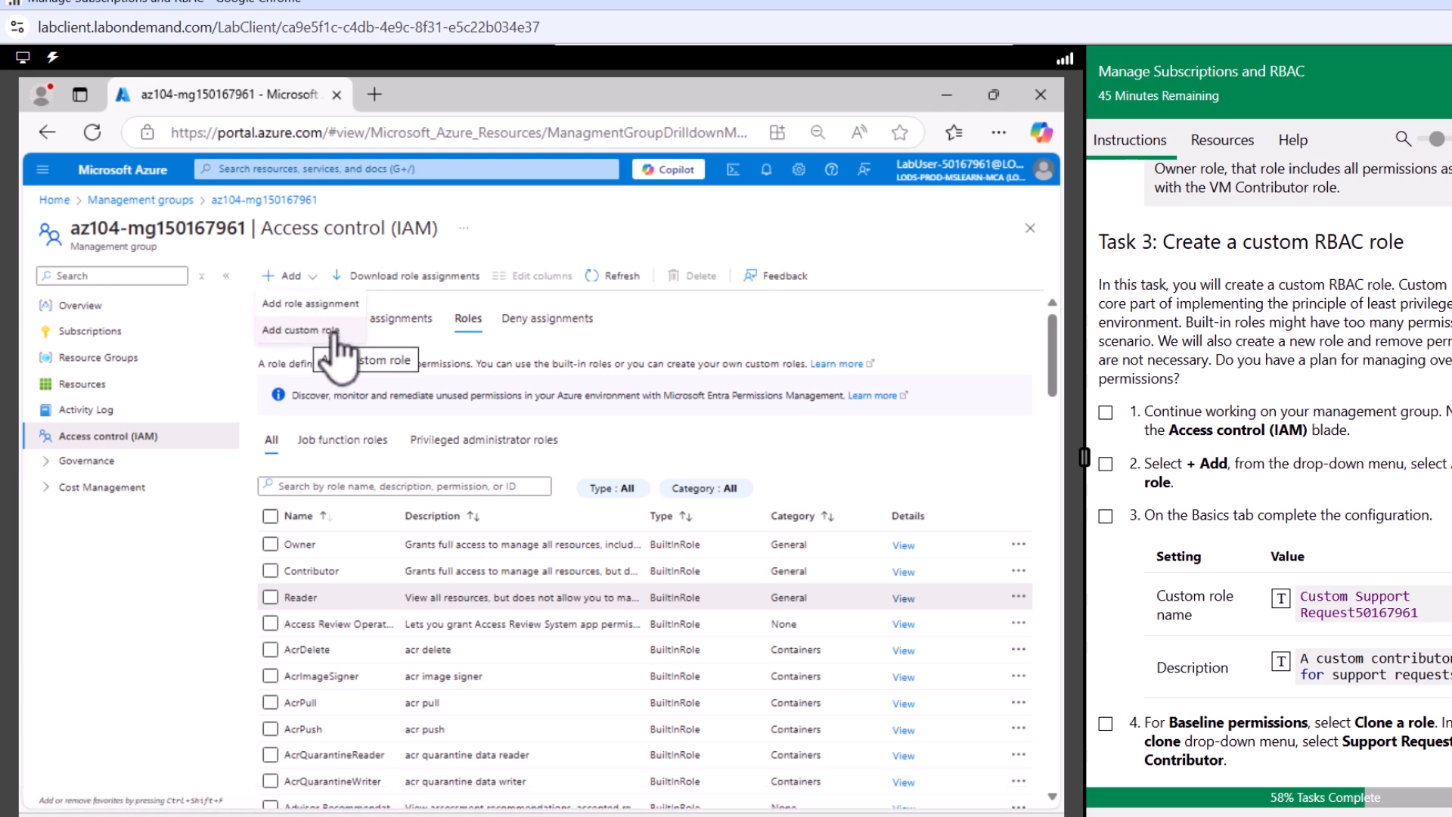
{"action": "left_click", "coordinate": [316, 331]}
{"action": "left_click", "coordinate": [1105, 465]}
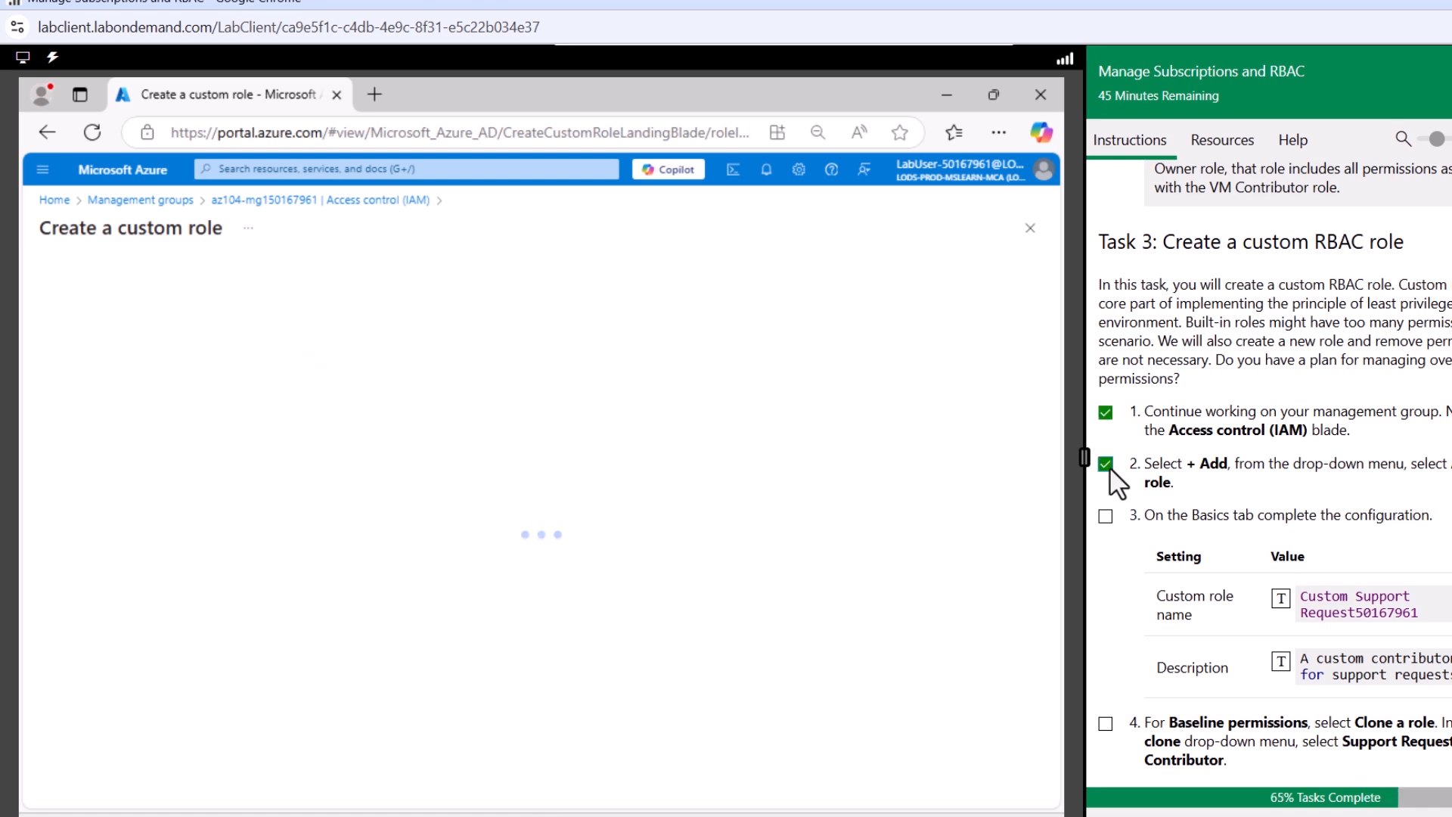
- Mark Task 3 instruction 3 as complete, and name the role Custom Support Request50167961 with the description "A custom contributor role for support requests."
{"action": "left_click", "coordinate": [1106, 515]}
{"action": "scroll", "coordinate": [1105, 514], "scroll_direction": "down", "scroll_amount": 3}
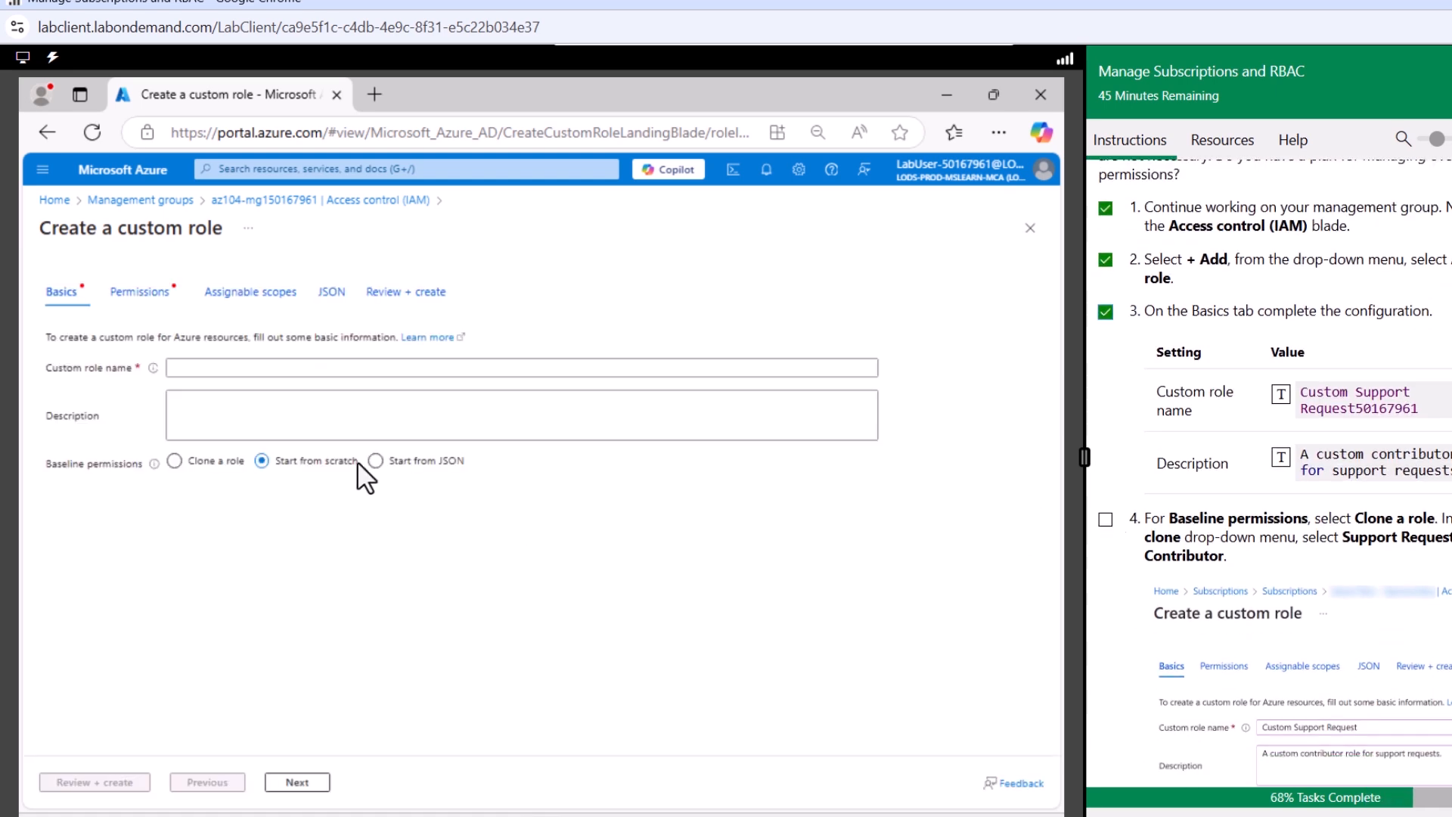
{"action": "left_click", "coordinate": [378, 368]}
{"action": "left_click", "coordinate": [1280, 395]}
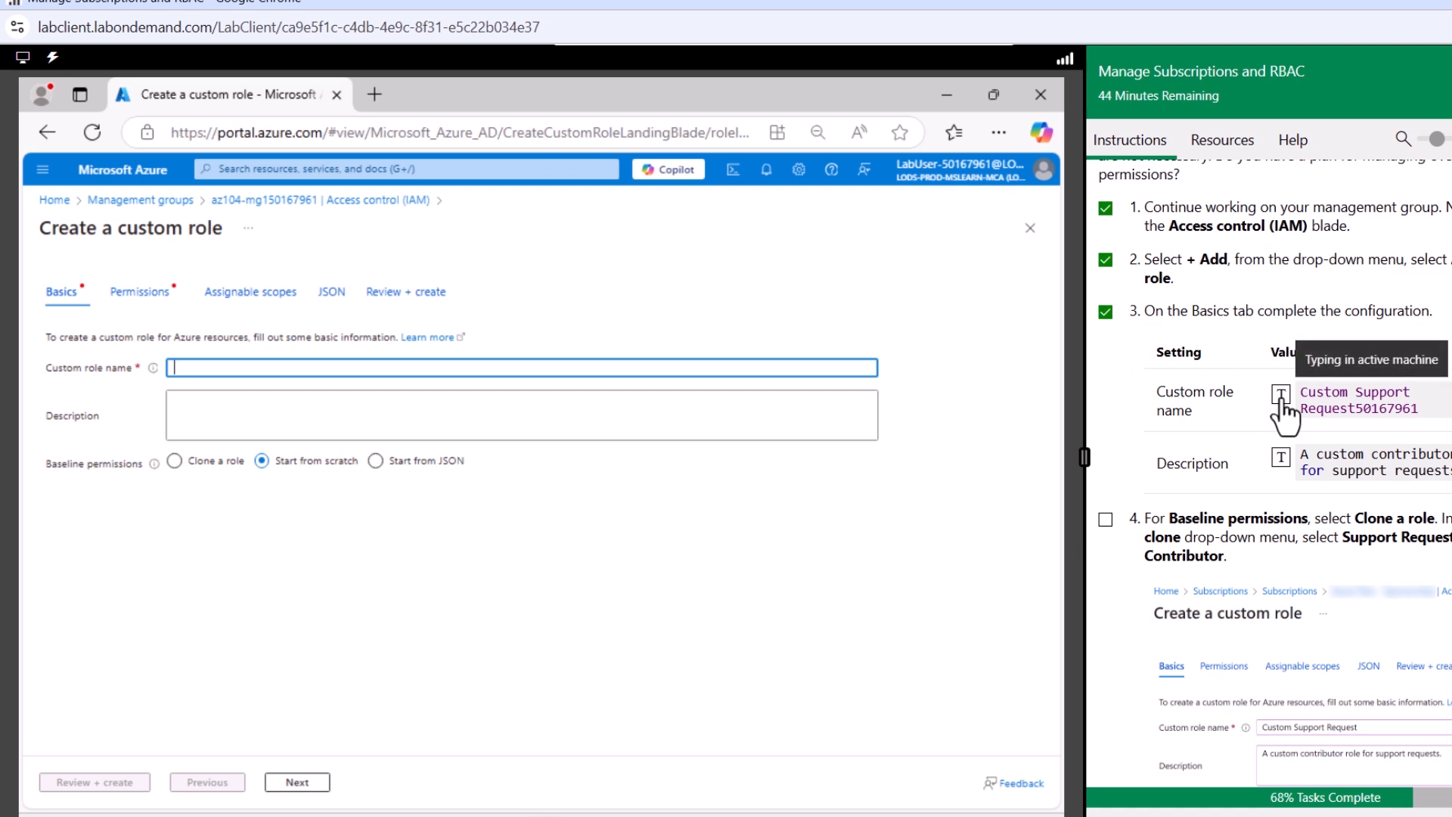
{"action": "left_click", "coordinate": [519, 405]}
{"action": "left_click", "coordinate": [1281, 458]}
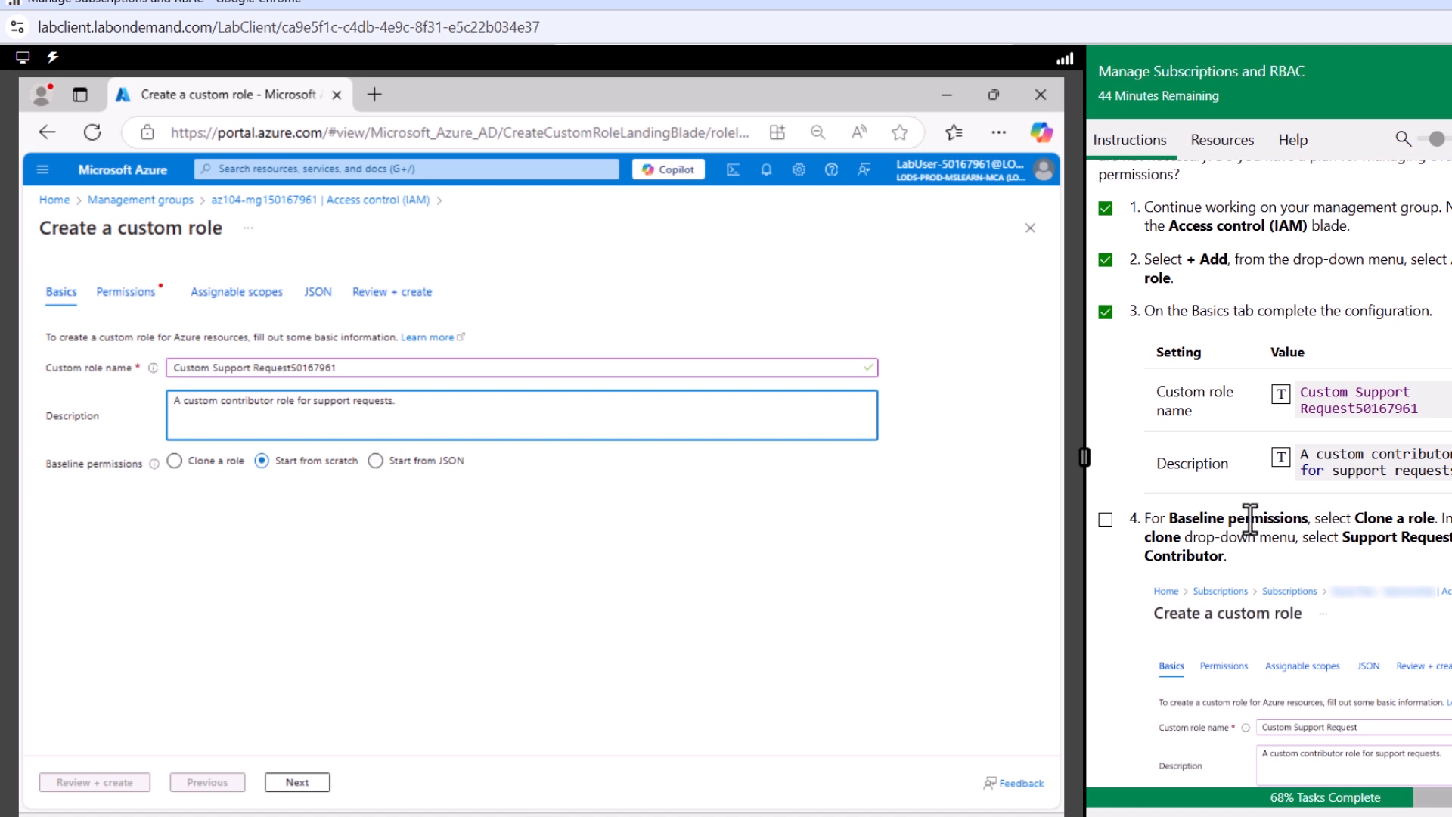
- Base the custom role on a clone of the Contributor role and mark Task 3 instruction 4 as complete
{"action": "scroll", "coordinate": [1249, 519], "scroll_direction": "down", "scroll_amount": 3}
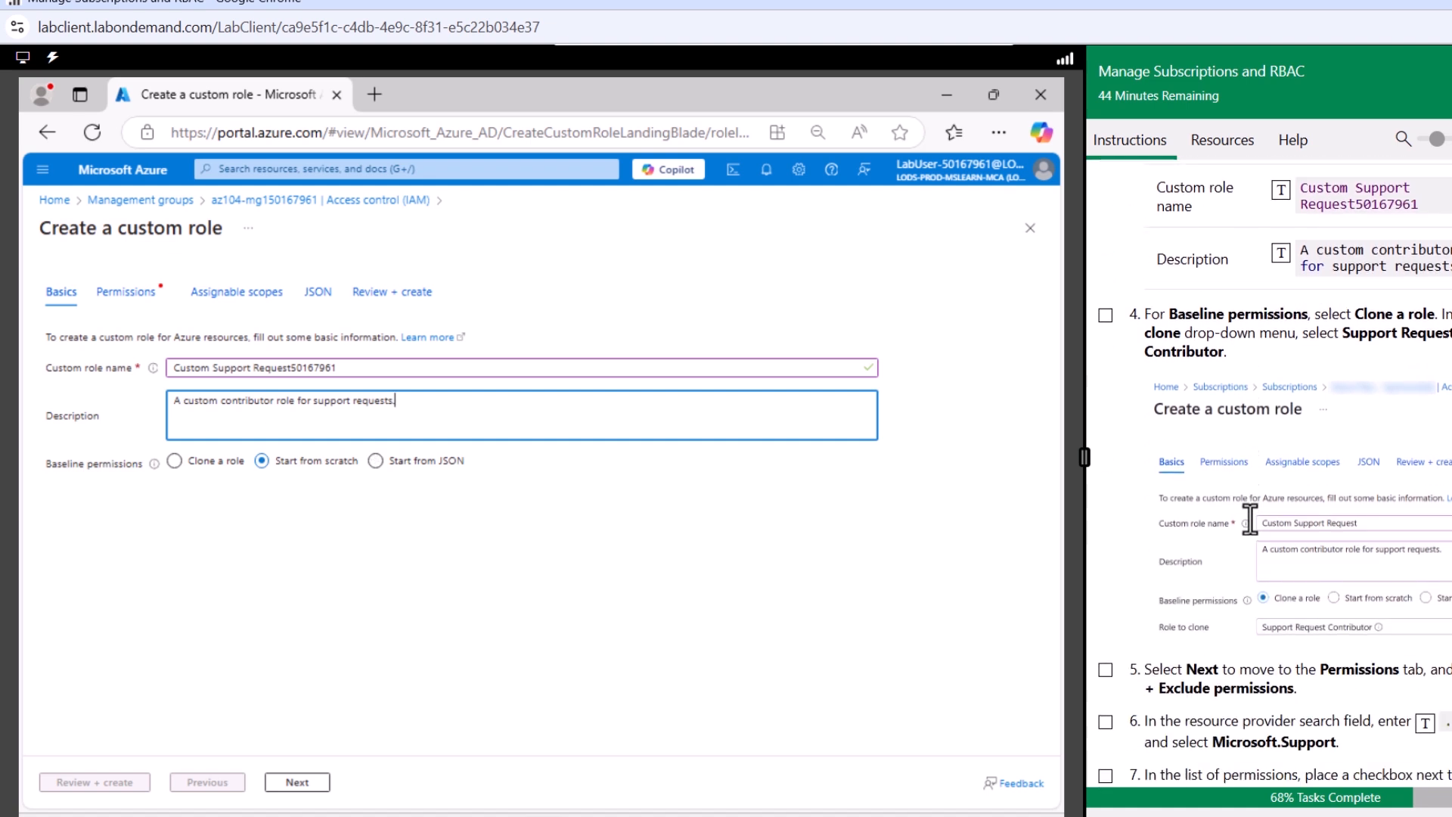
{"action": "left_click", "coordinate": [200, 463]}
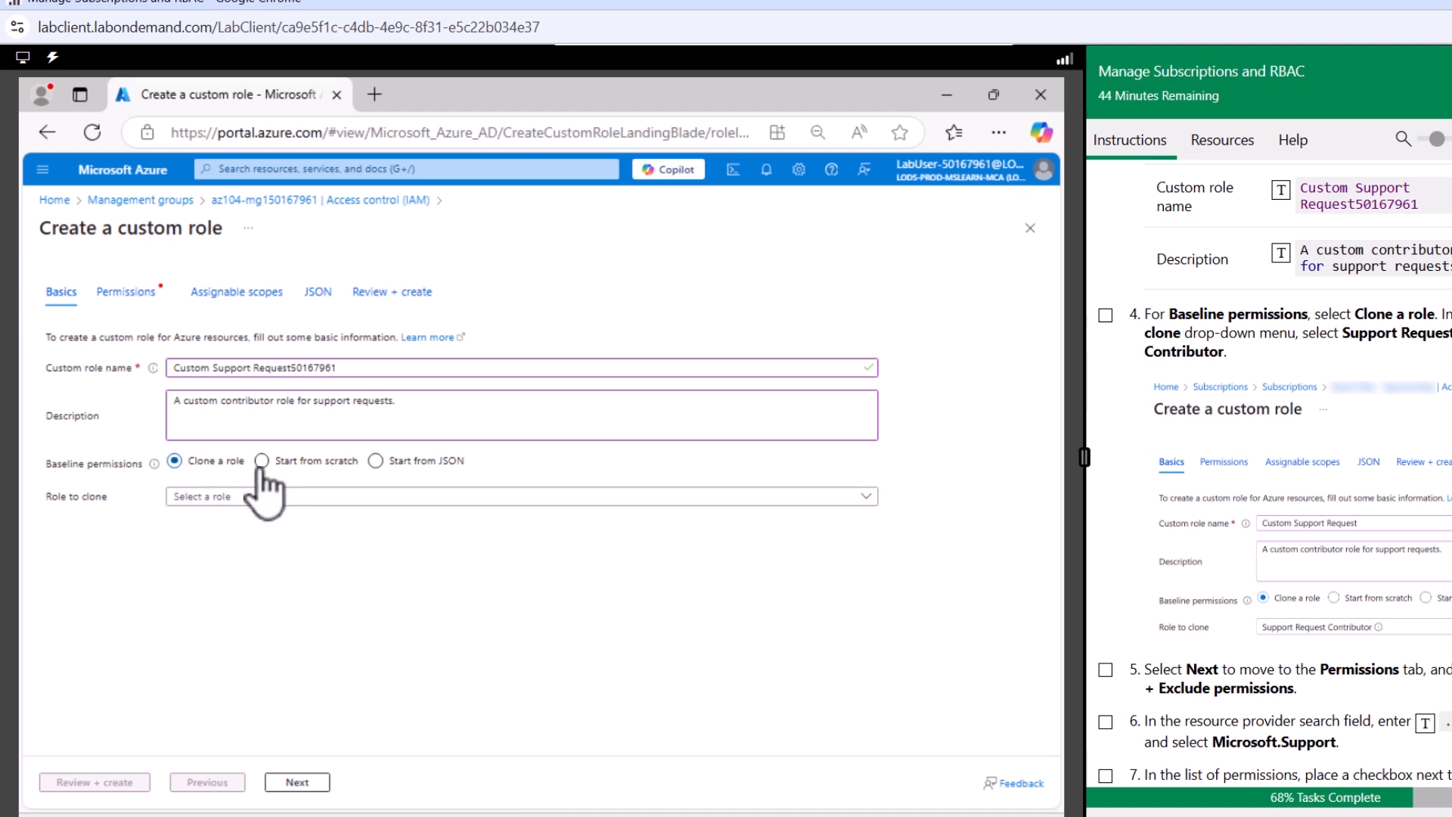
{"action": "left_click", "coordinate": [534, 498]}
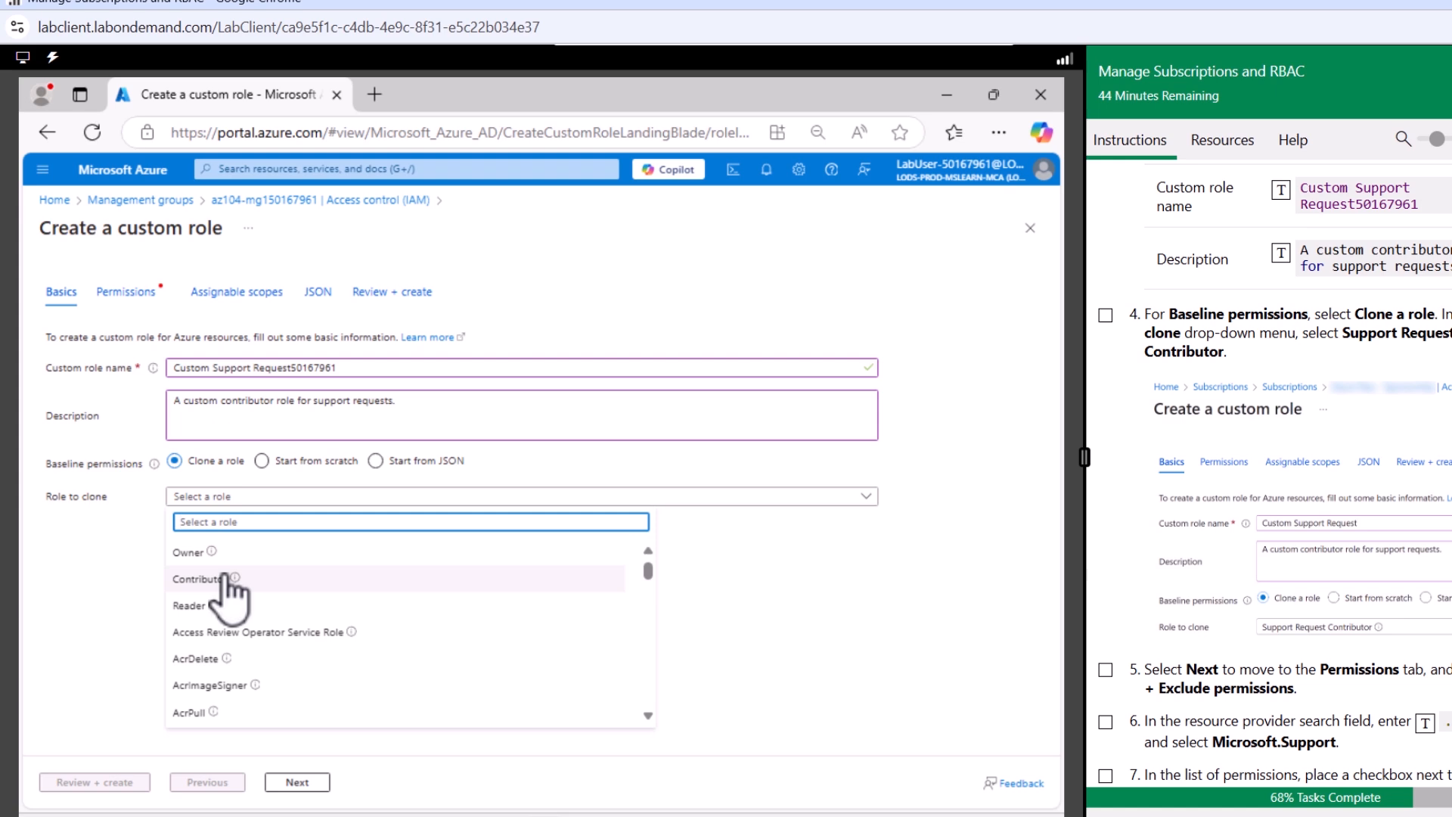
{"action": "left_click", "coordinate": [198, 579]}
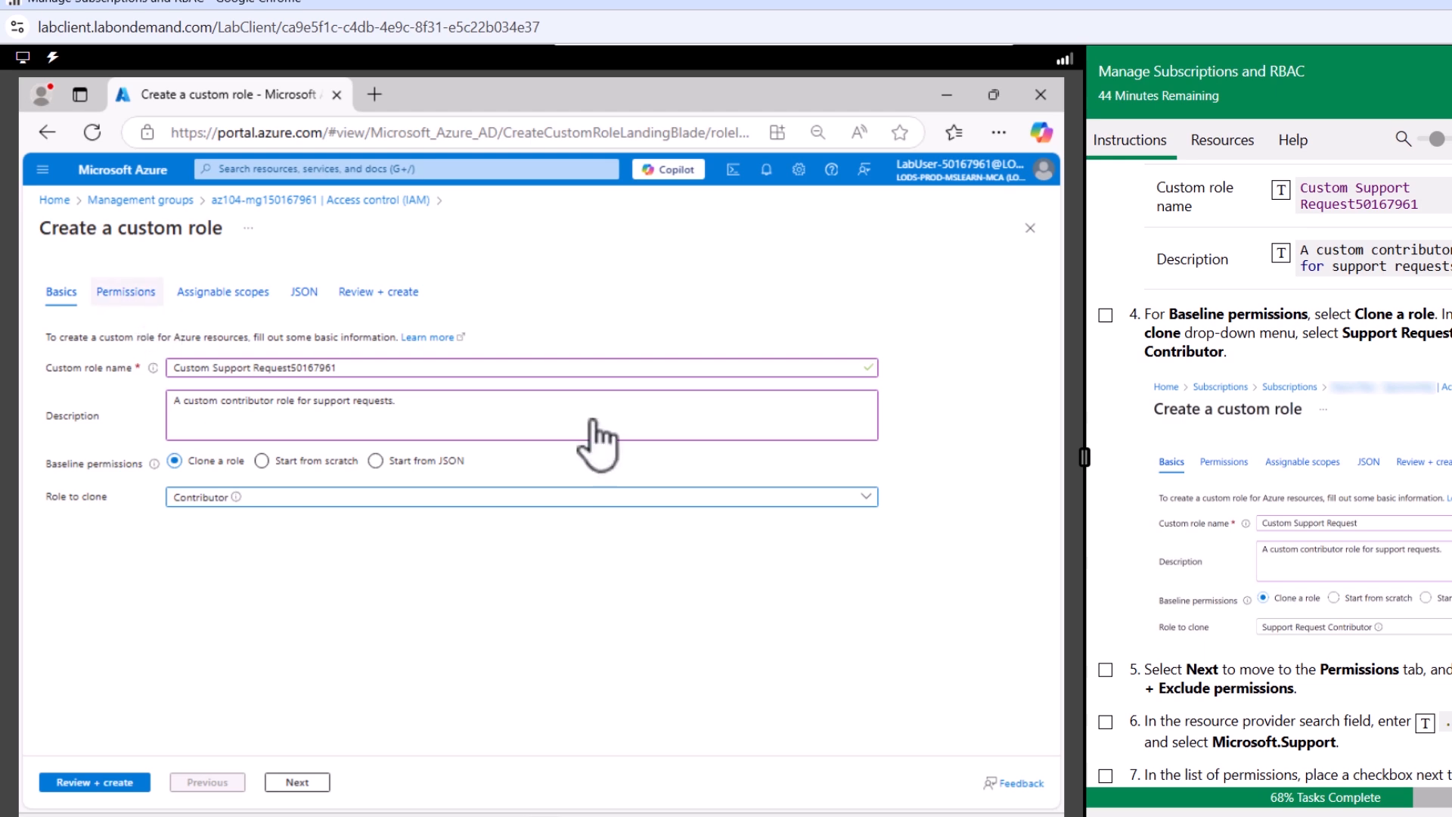
{"action": "left_click", "coordinate": [1104, 315]}
{"action": "scroll", "coordinate": [1139, 580], "scroll_direction": "down", "scroll_amount": 3}
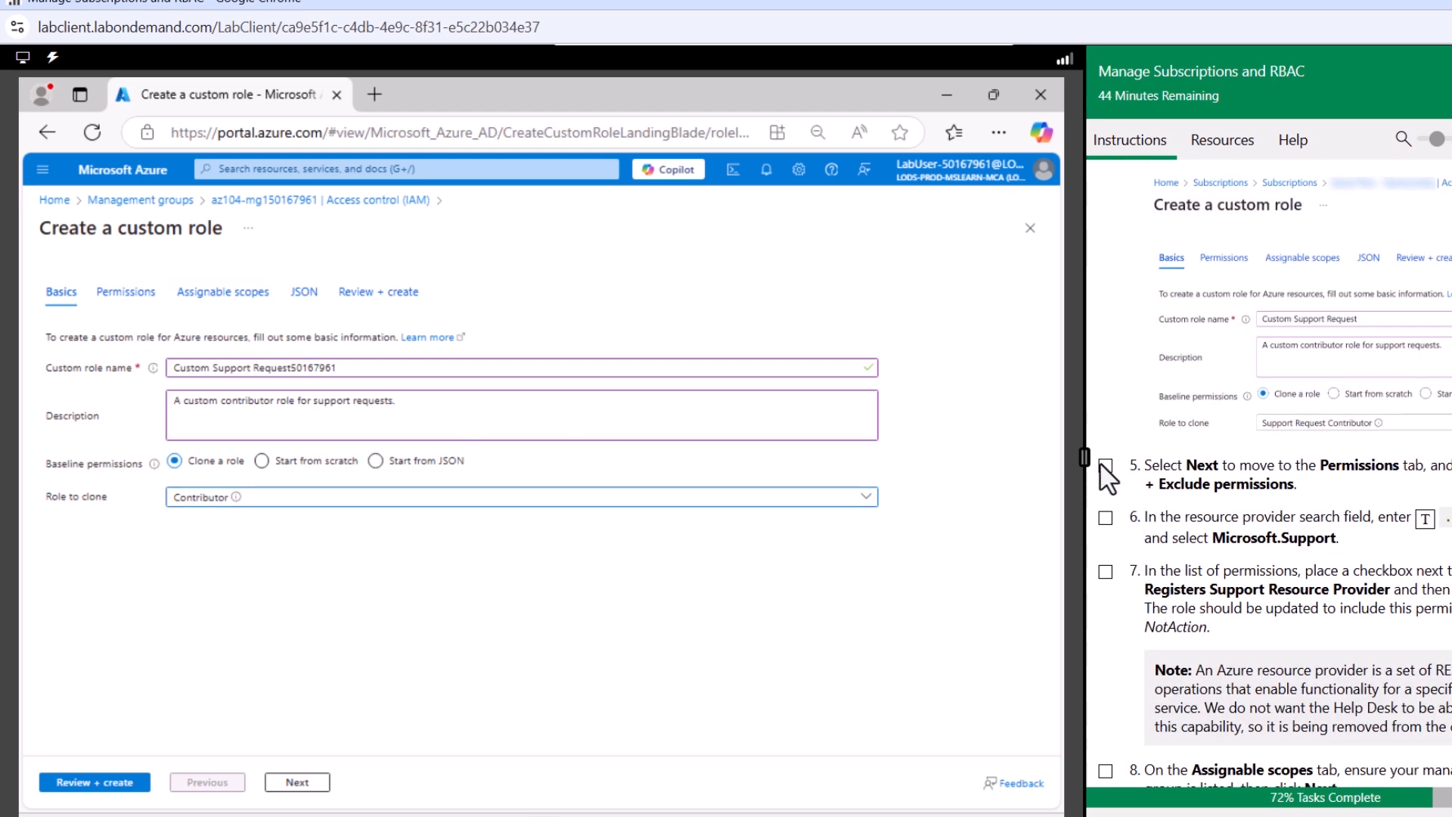
- Mark Task 3 instruction 5 as complete, and find the Microsoft.Support provider among the permissions to exclude by searching for ".Support"
{"action": "left_click", "coordinate": [302, 782]}
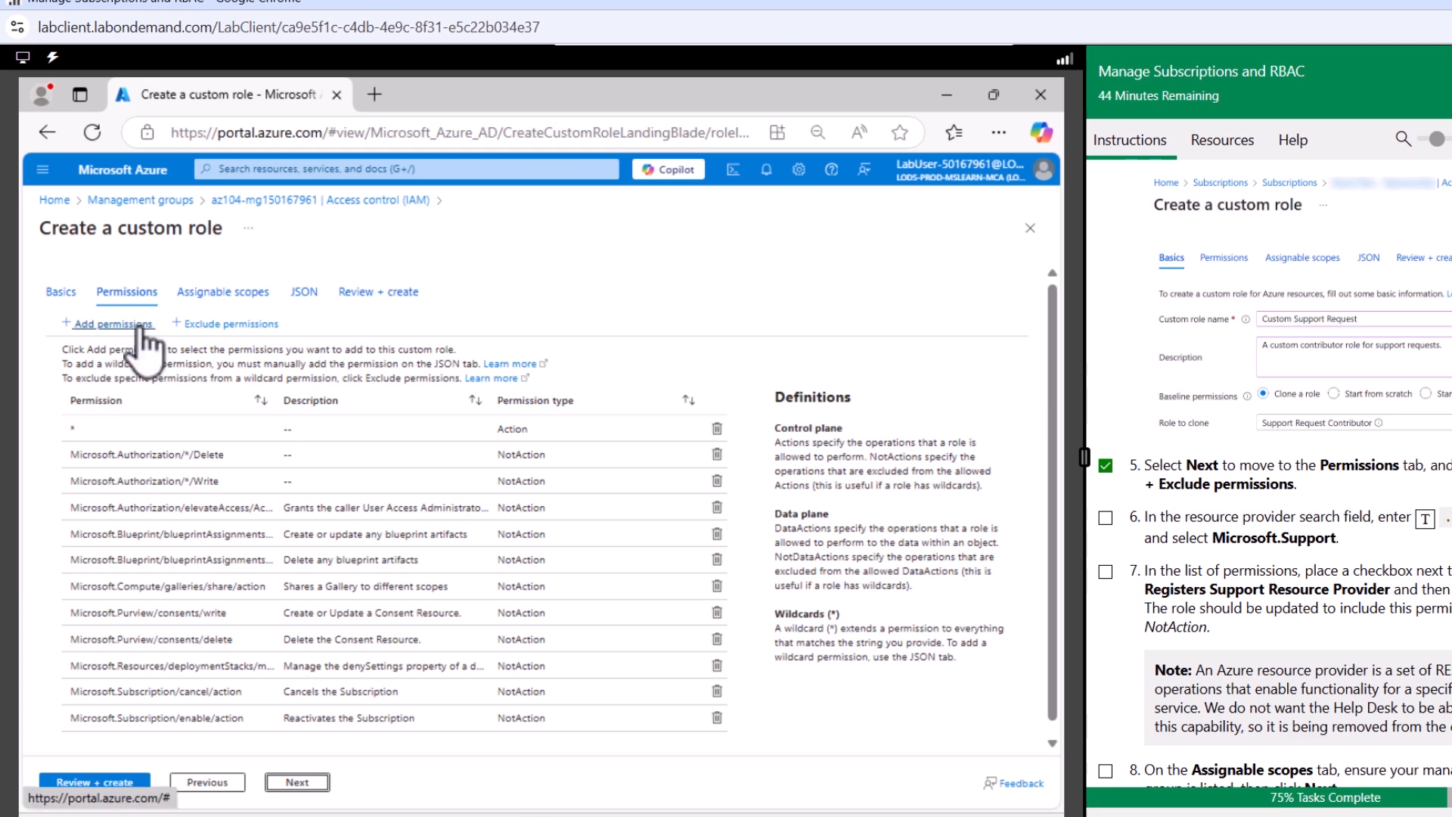
{"action": "left_click", "coordinate": [237, 325]}
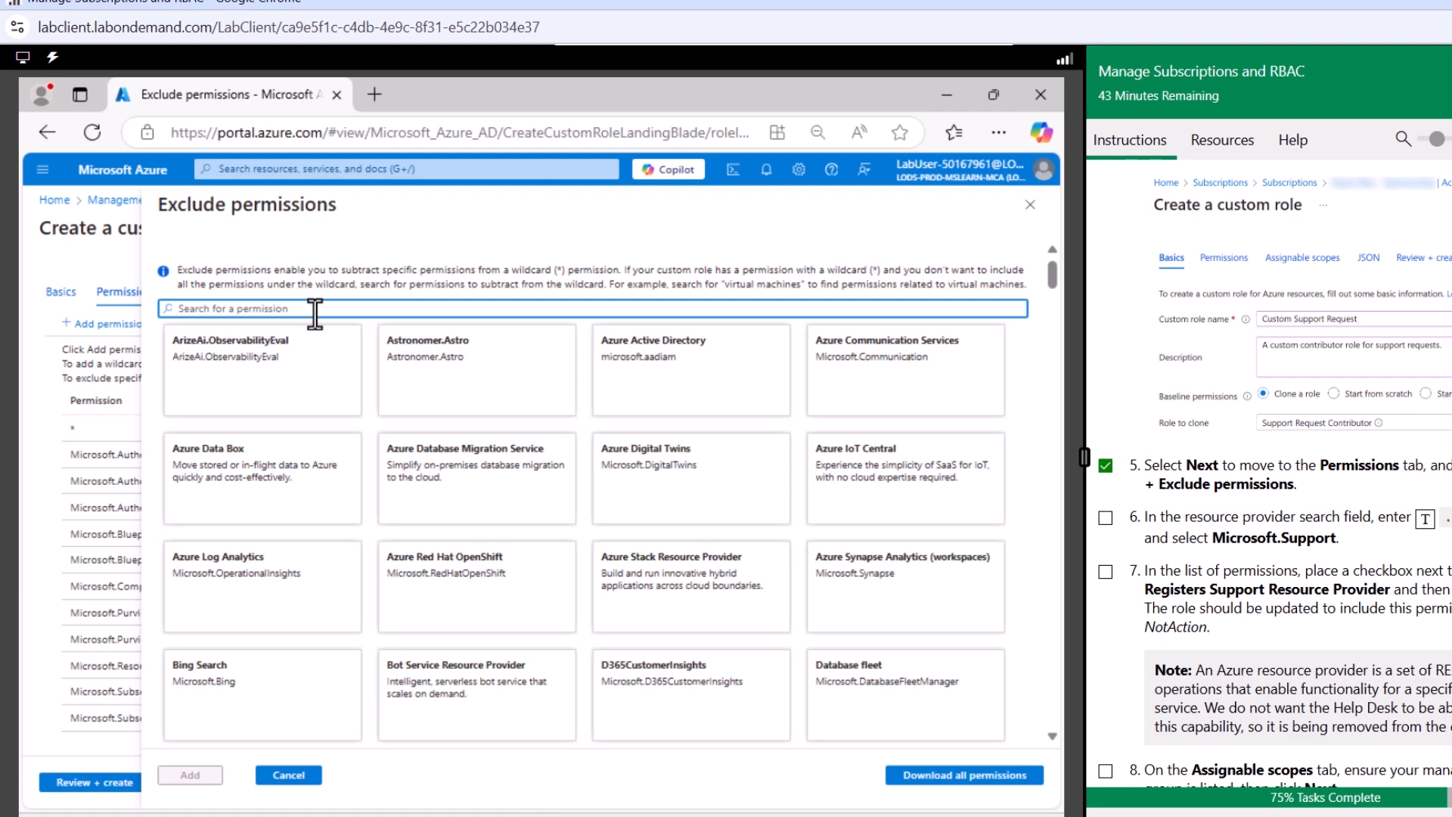
{"action": "left_click", "coordinate": [1423, 521]}
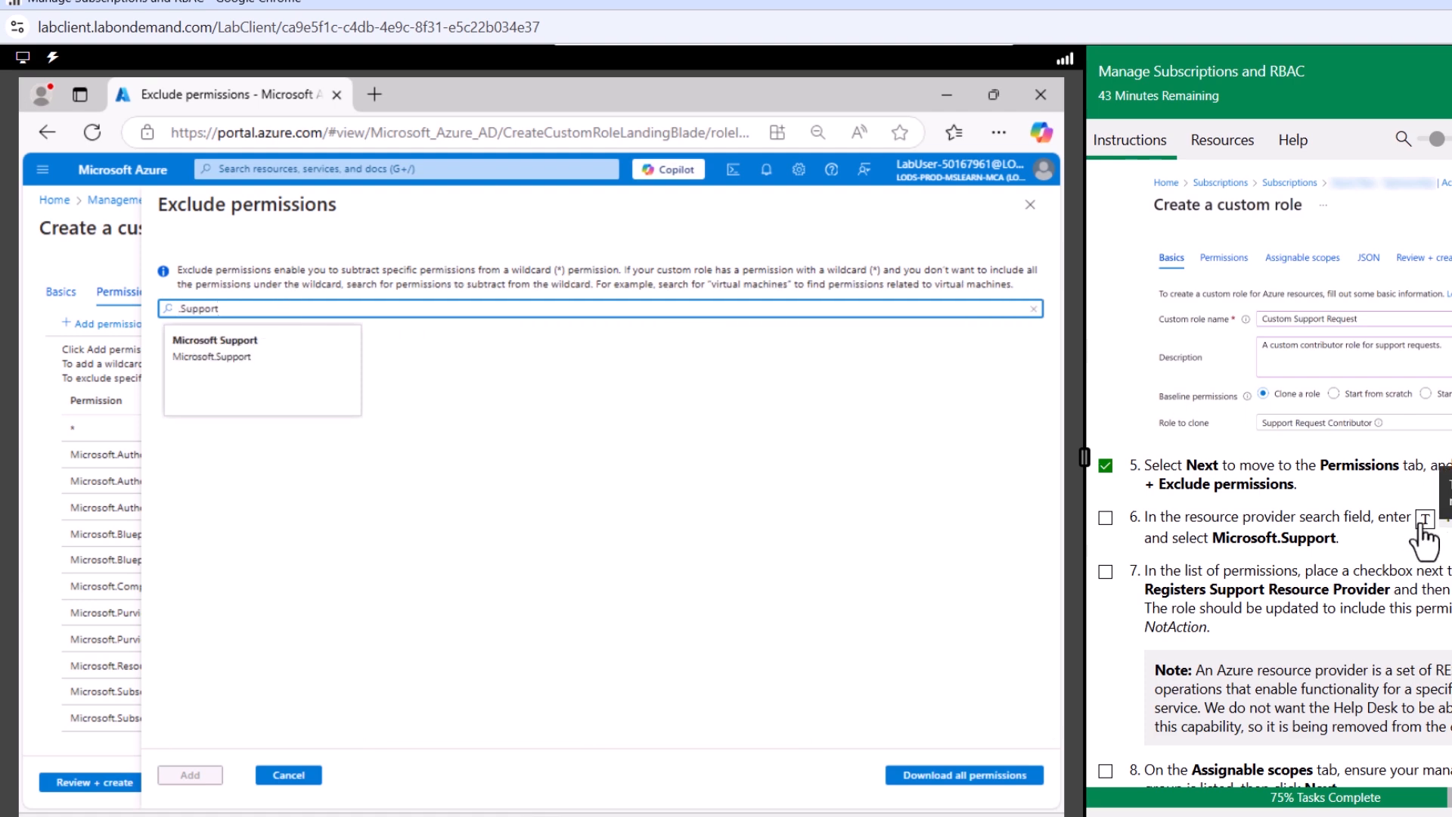
{"action": "left_click", "coordinate": [291, 392]}
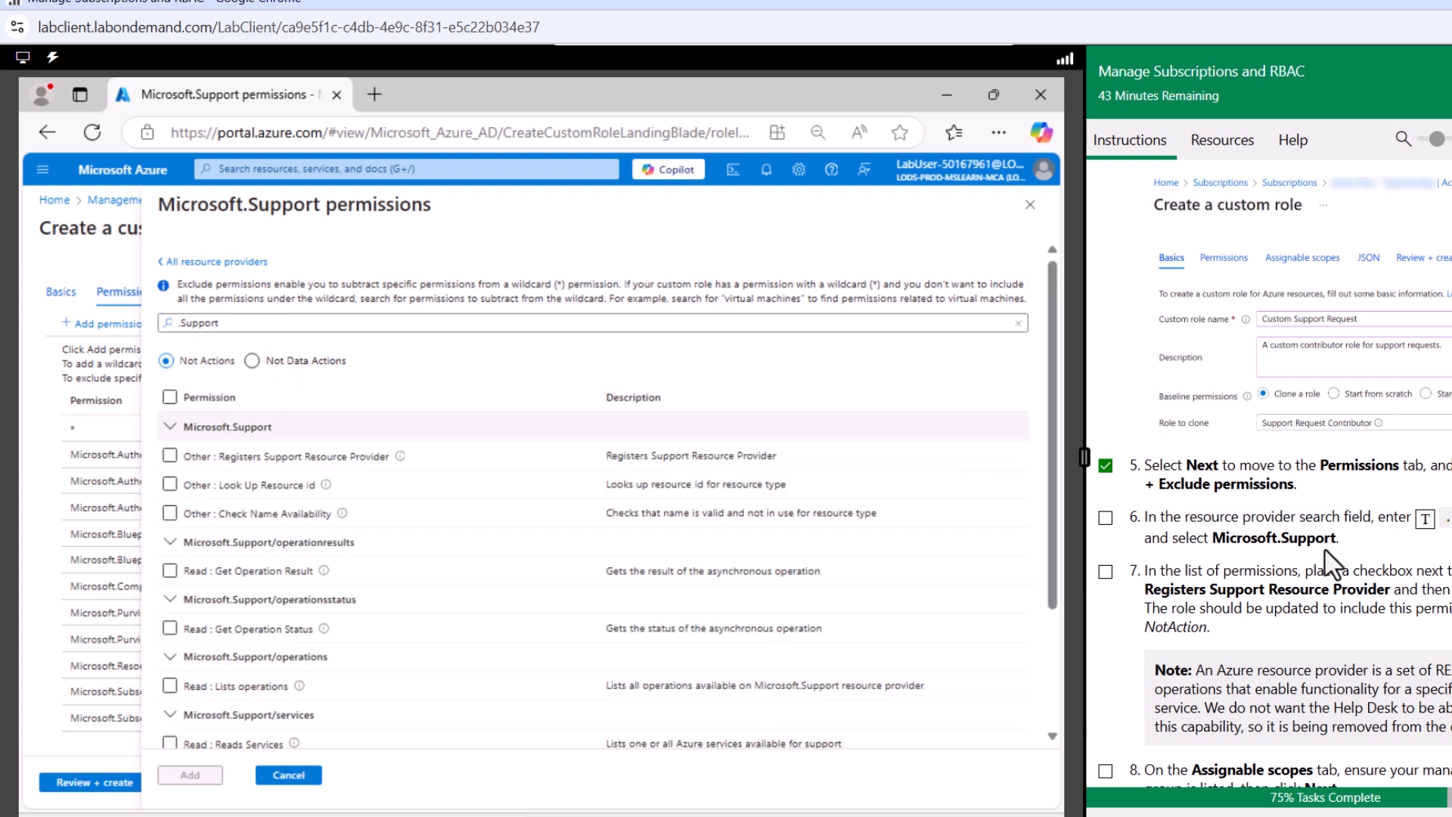
- Mark Task 3 instructions 6 and 7 as complete, and exclude the Registers Support Resource Provider permission from the custom role
{"action": "left_click", "coordinate": [1106, 571]}
{"action": "scroll", "coordinate": [1108, 568], "scroll_direction": "down", "scroll_amount": 1}
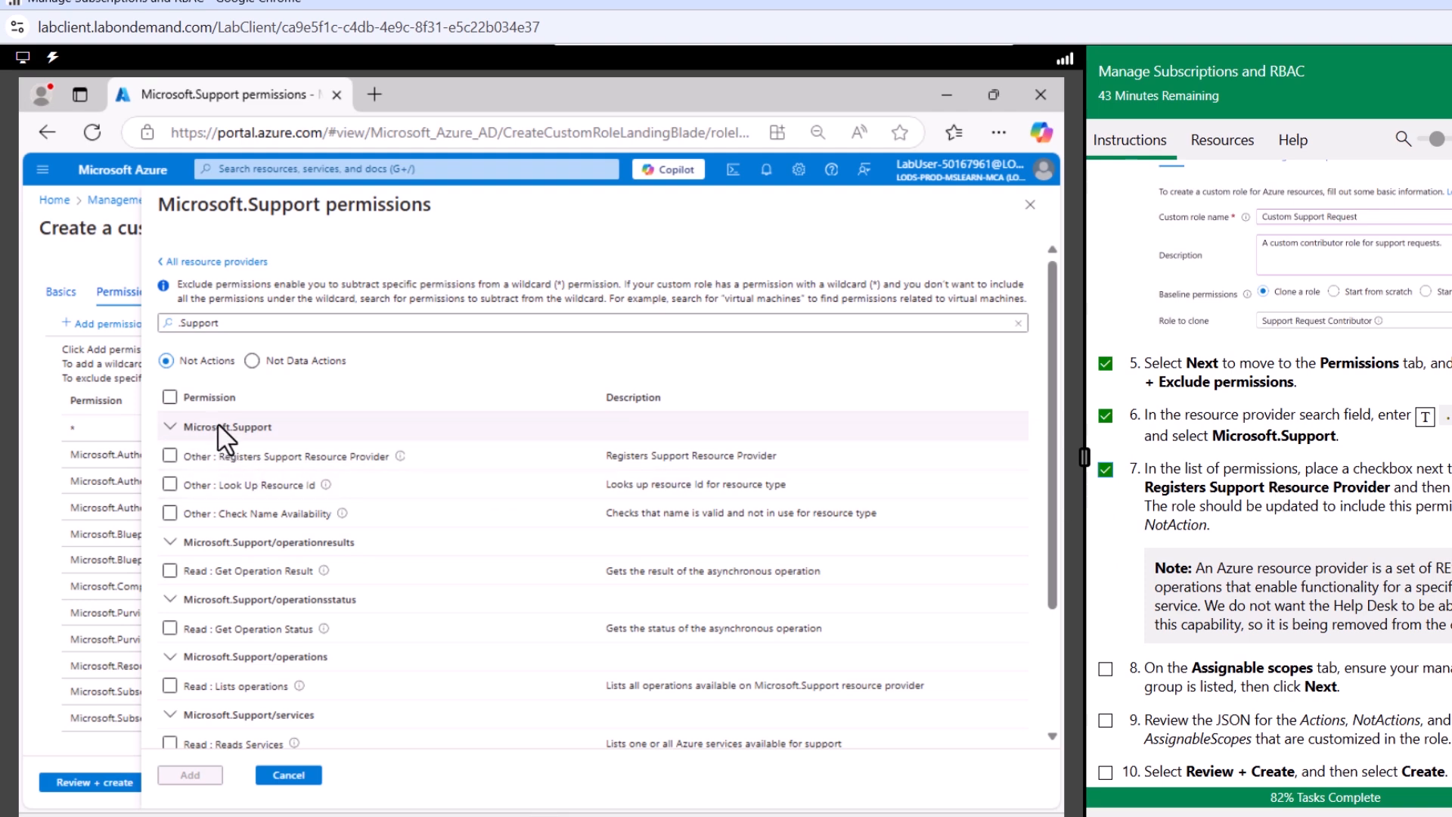
{"action": "left_click", "coordinate": [169, 455]}
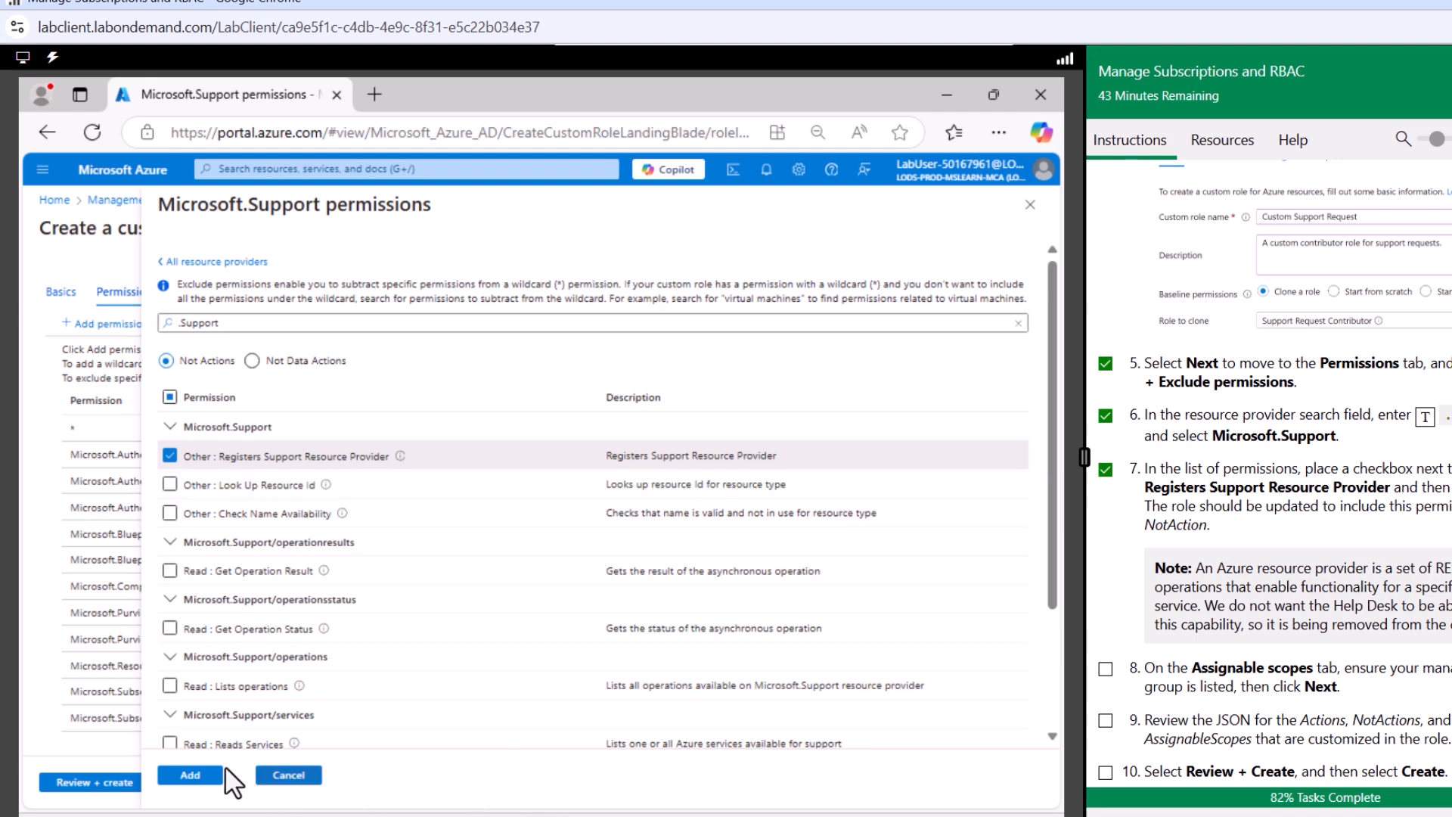
{"action": "left_click", "coordinate": [201, 772]}
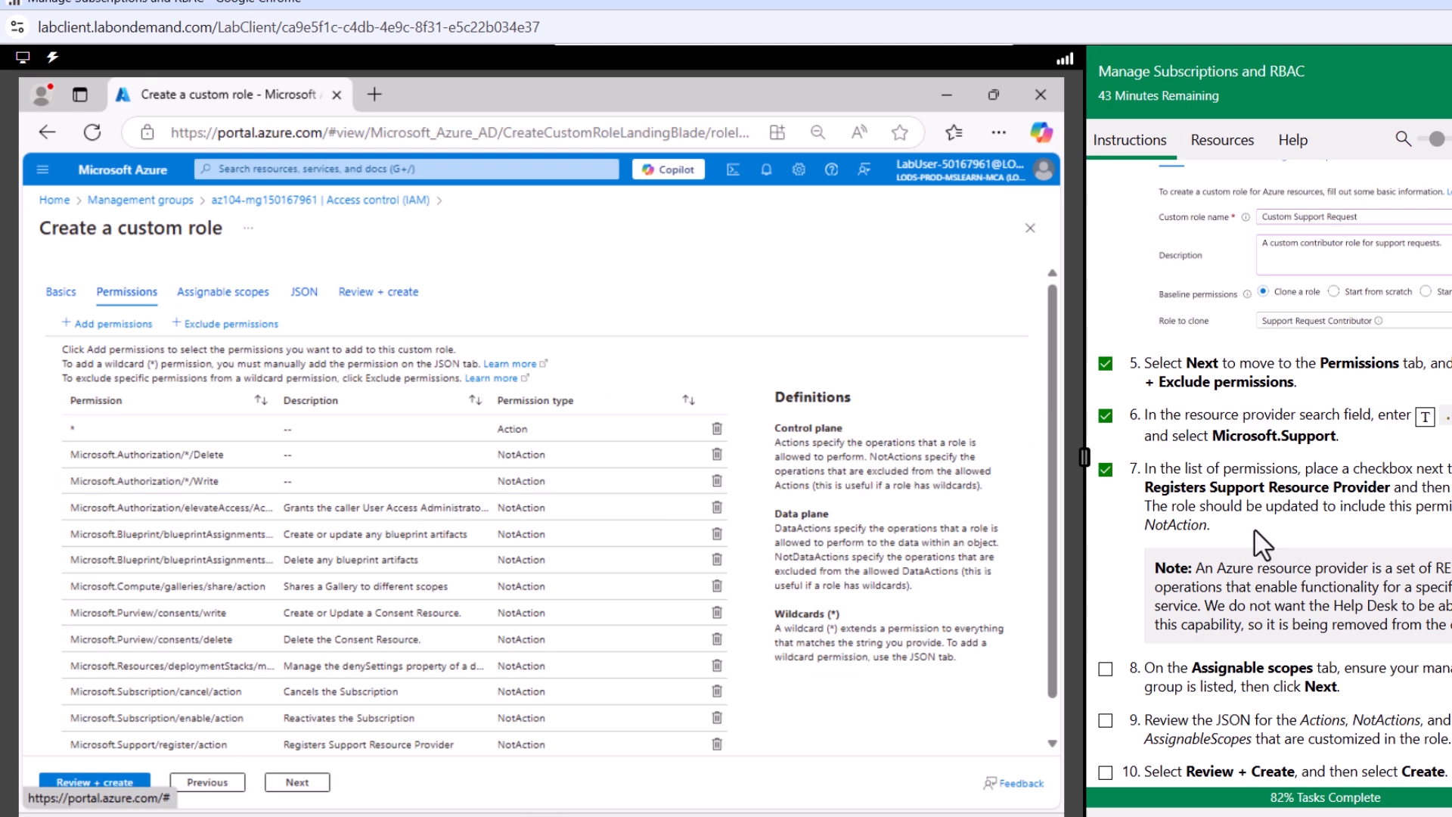
- Mark Task 3 instruction 8 as complete and review the custom role's assignable scope and JSON definition
{"action": "scroll", "coordinate": [1242, 541], "scroll_direction": "down", "scroll_amount": 3}
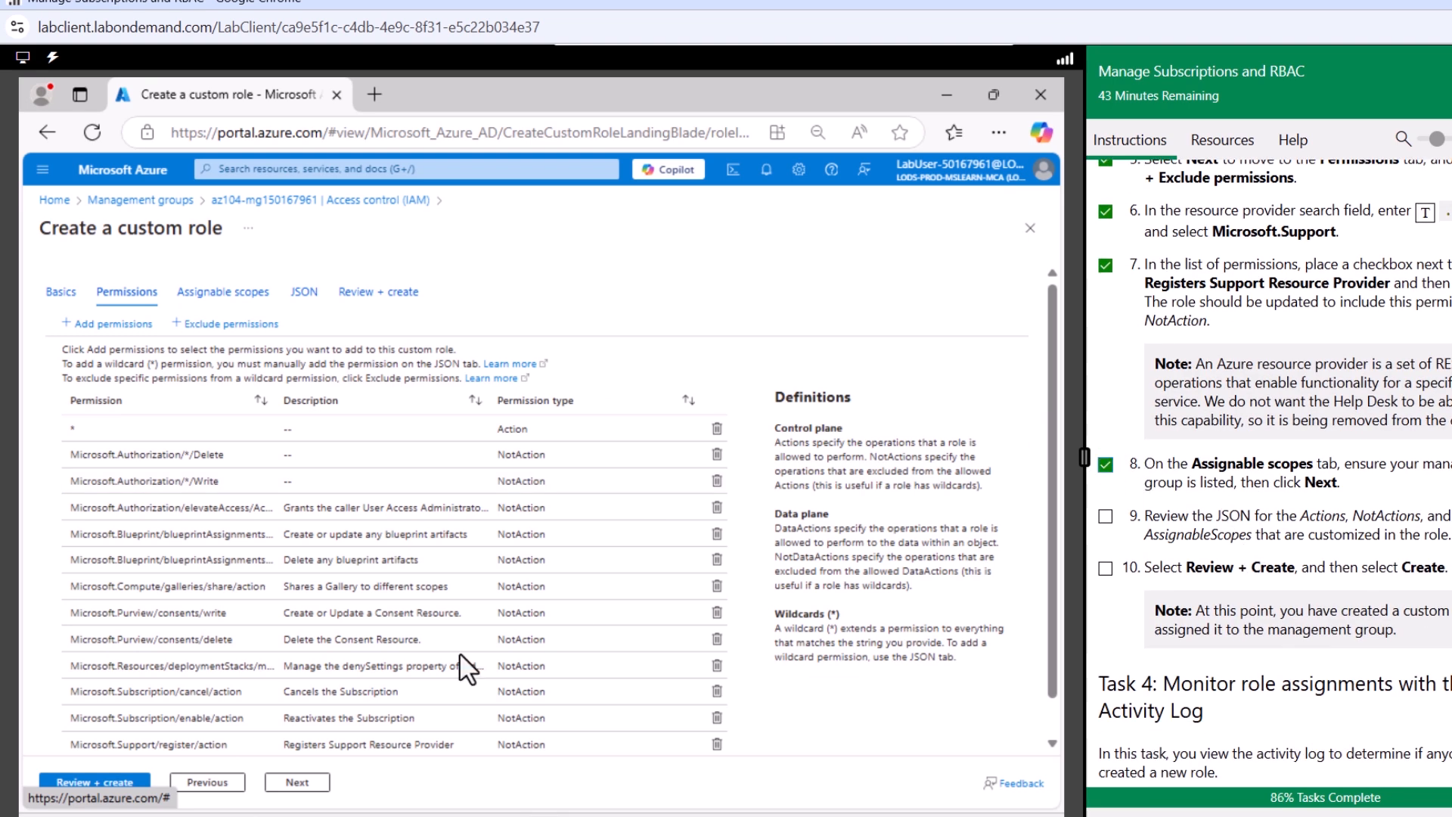
{"action": "left_click", "coordinate": [306, 783]}
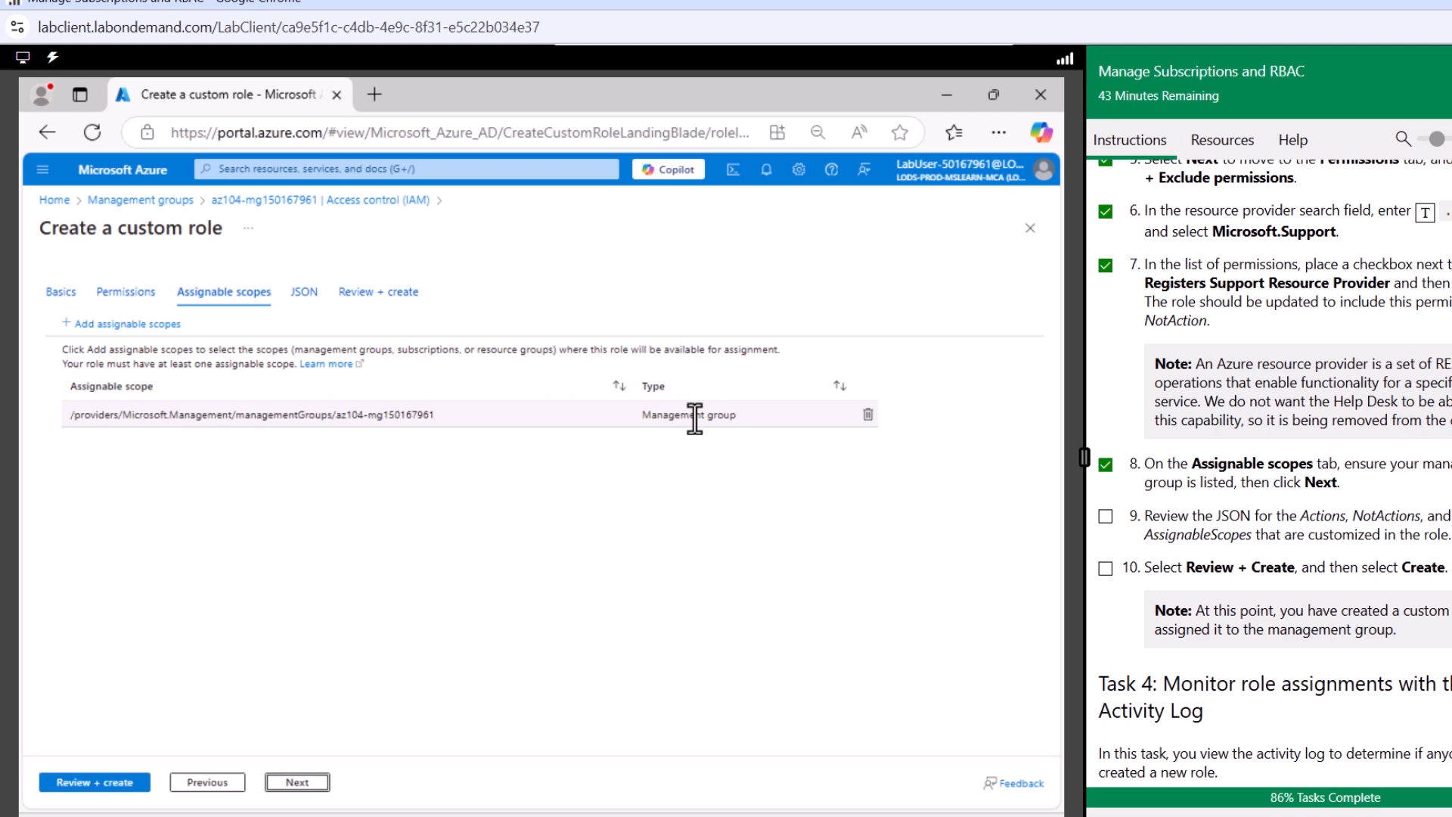
{"action": "left_click", "coordinate": [299, 782]}
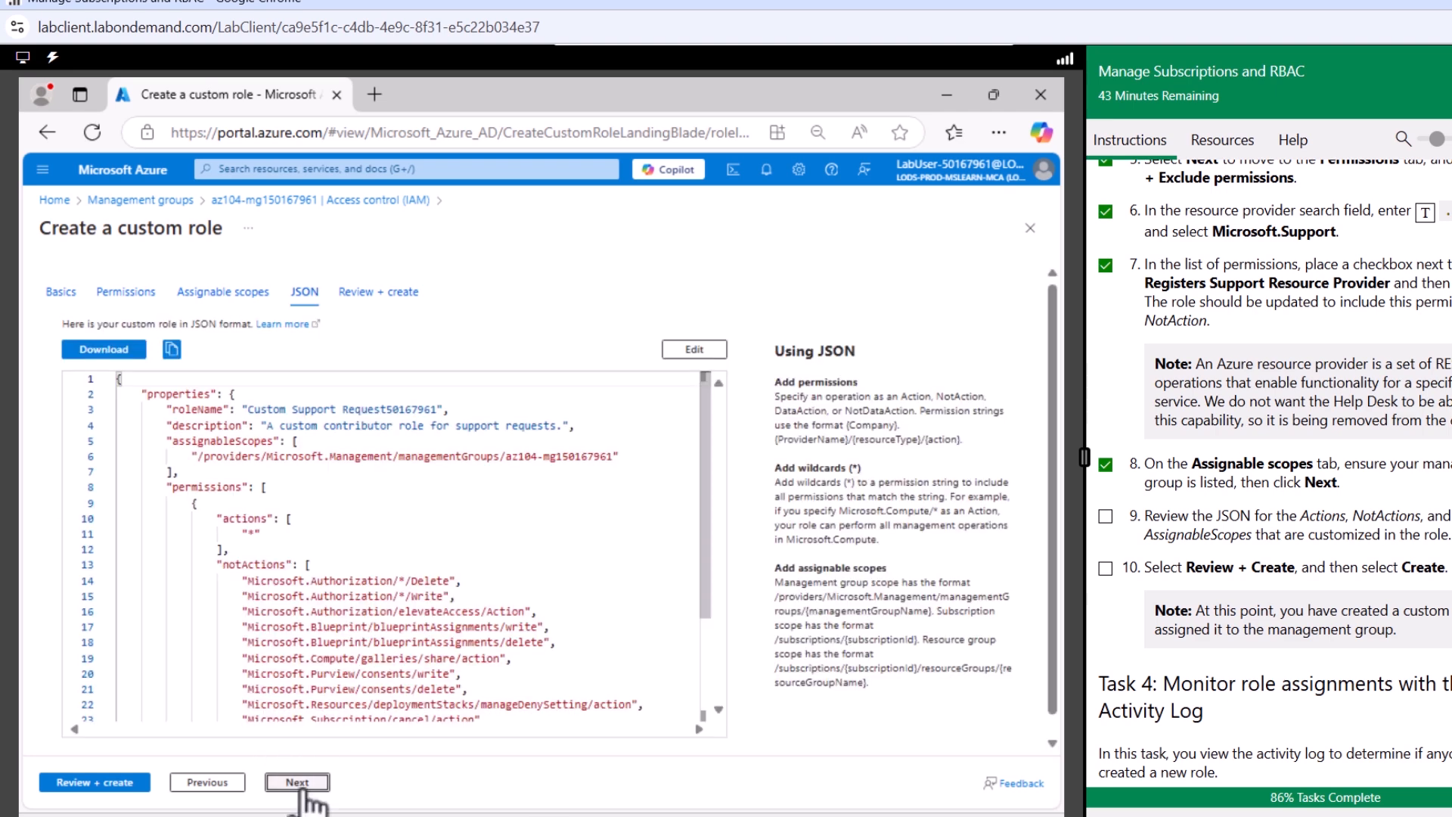
{"action": "scroll", "coordinate": [403, 533], "scroll_direction": "down", "scroll_amount": 3}
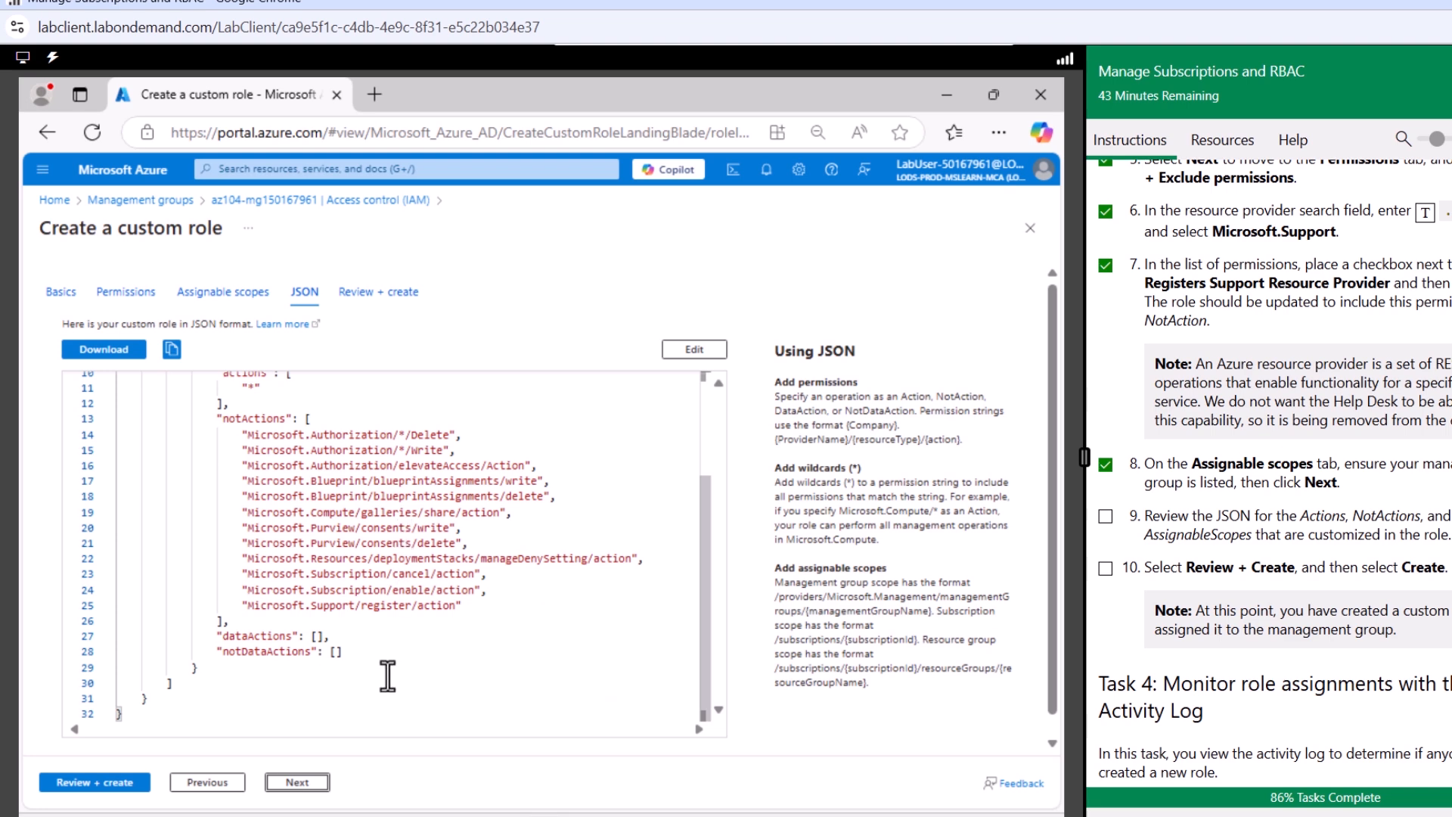
- Review and create the custom role, and close the confirmation
{"action": "left_click", "coordinate": [324, 786]}
{"action": "left_click", "coordinate": [80, 783]}
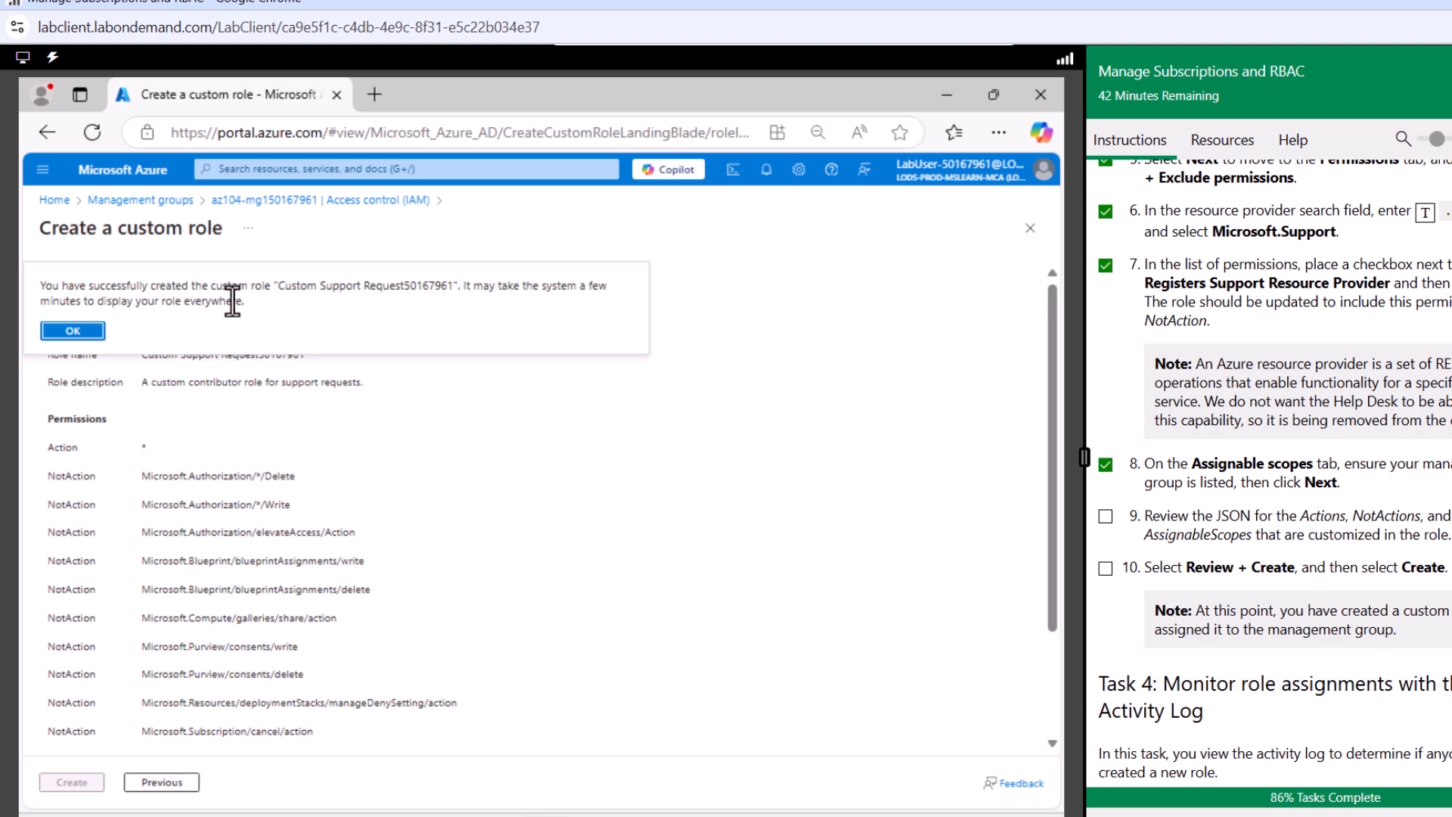
{"action": "left_click", "coordinate": [79, 331]}
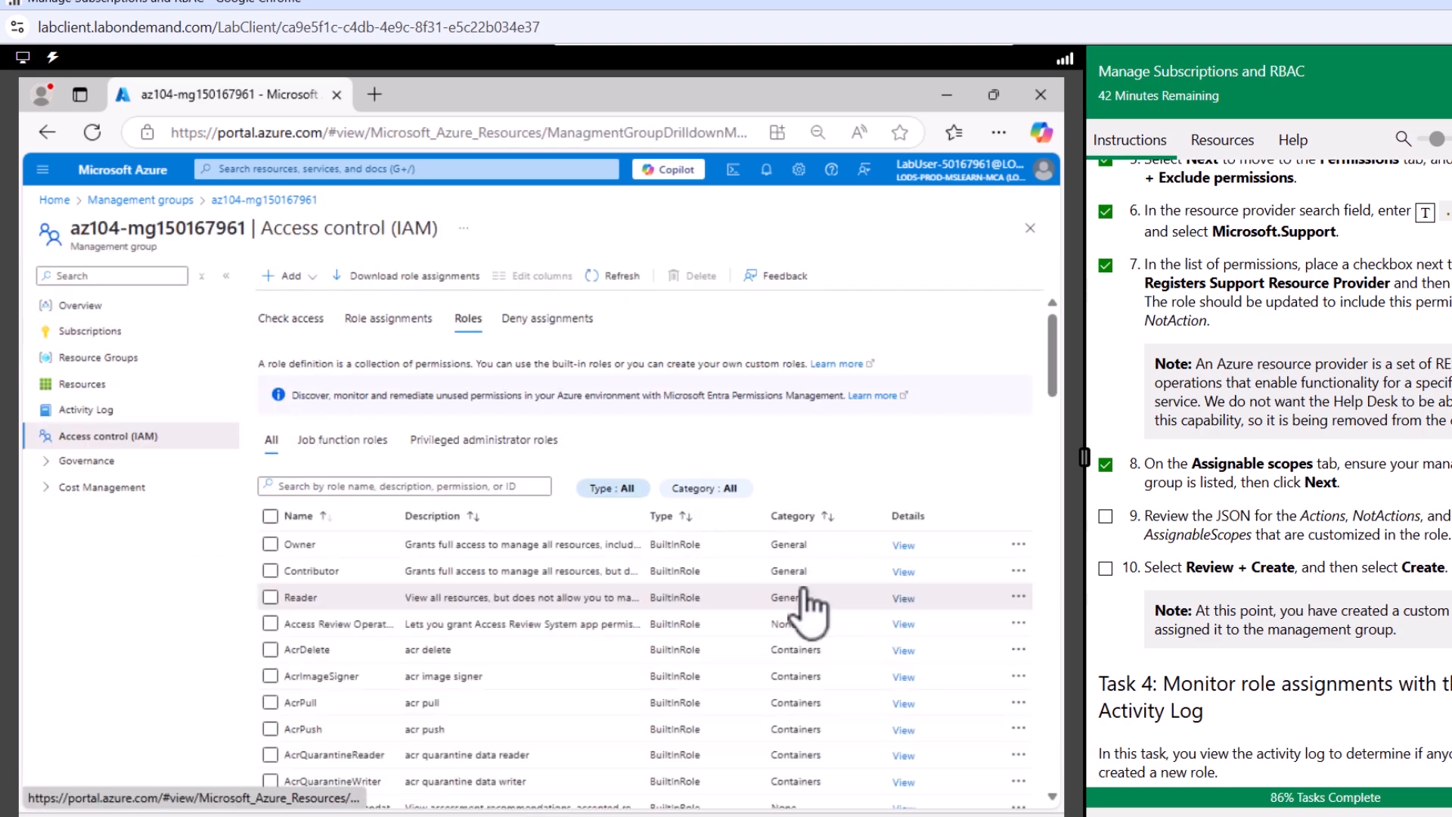
- Search the management group's roles for "custom", refresh the list, and check the type of the new custom support role
{"action": "left_click", "coordinate": [428, 488]}
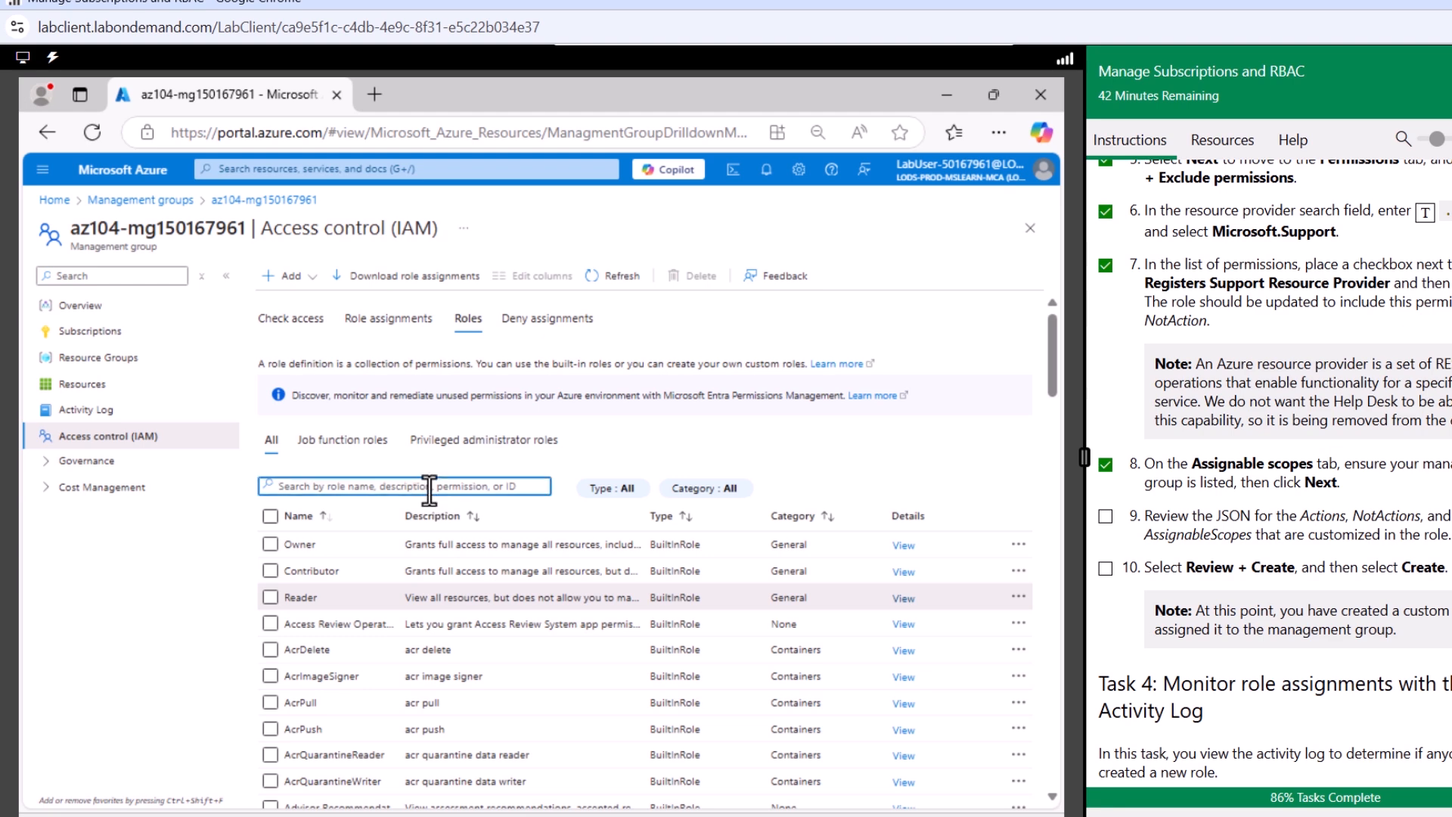
{"action": "type", "text": "cusomt"}
{"action": "key", "text": "BackSpace"}
{"action": "key", "text": "BackSpace"}
{"action": "key", "text": "BackSpace"}
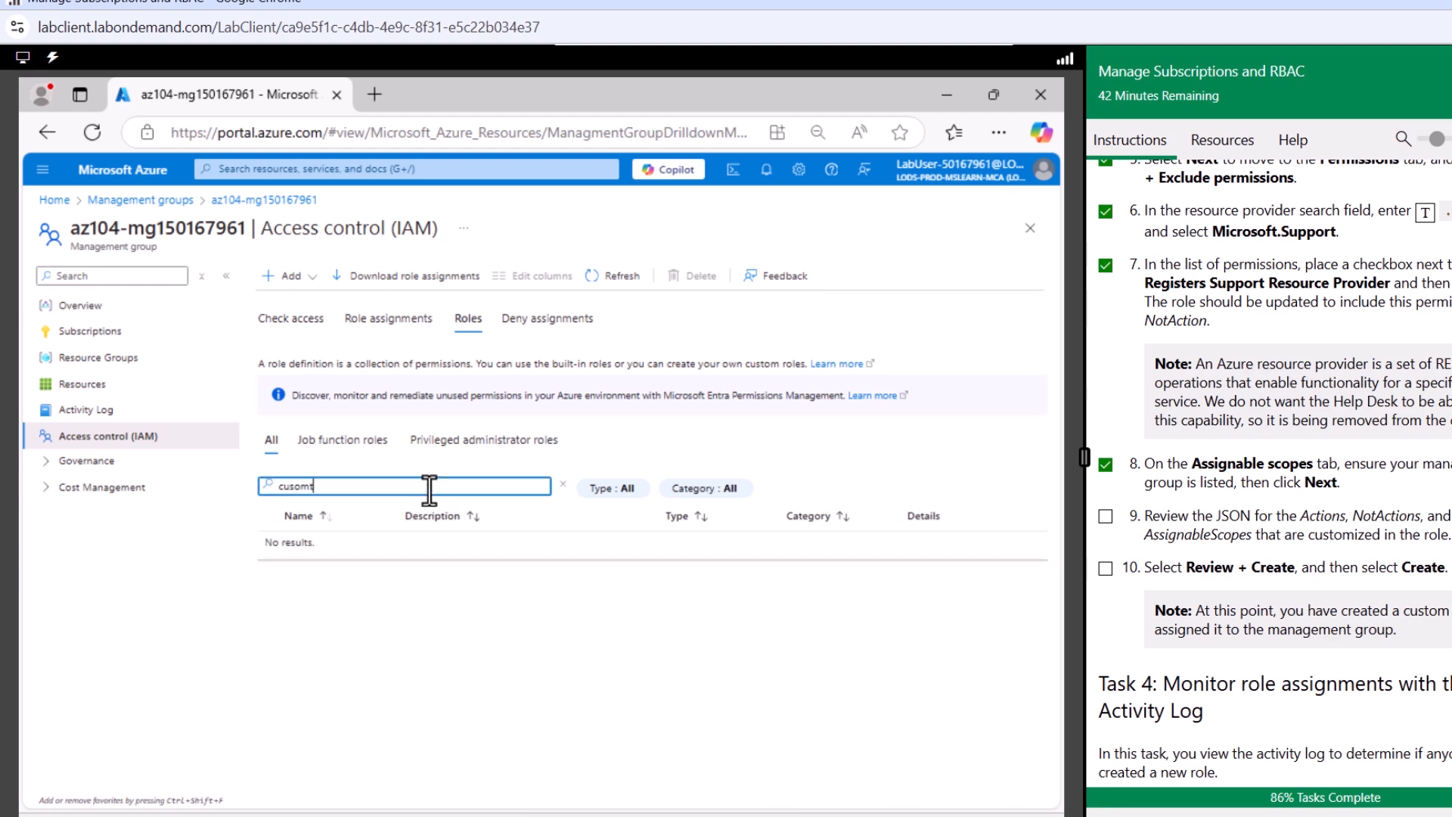
{"action": "type", "text": "t"}
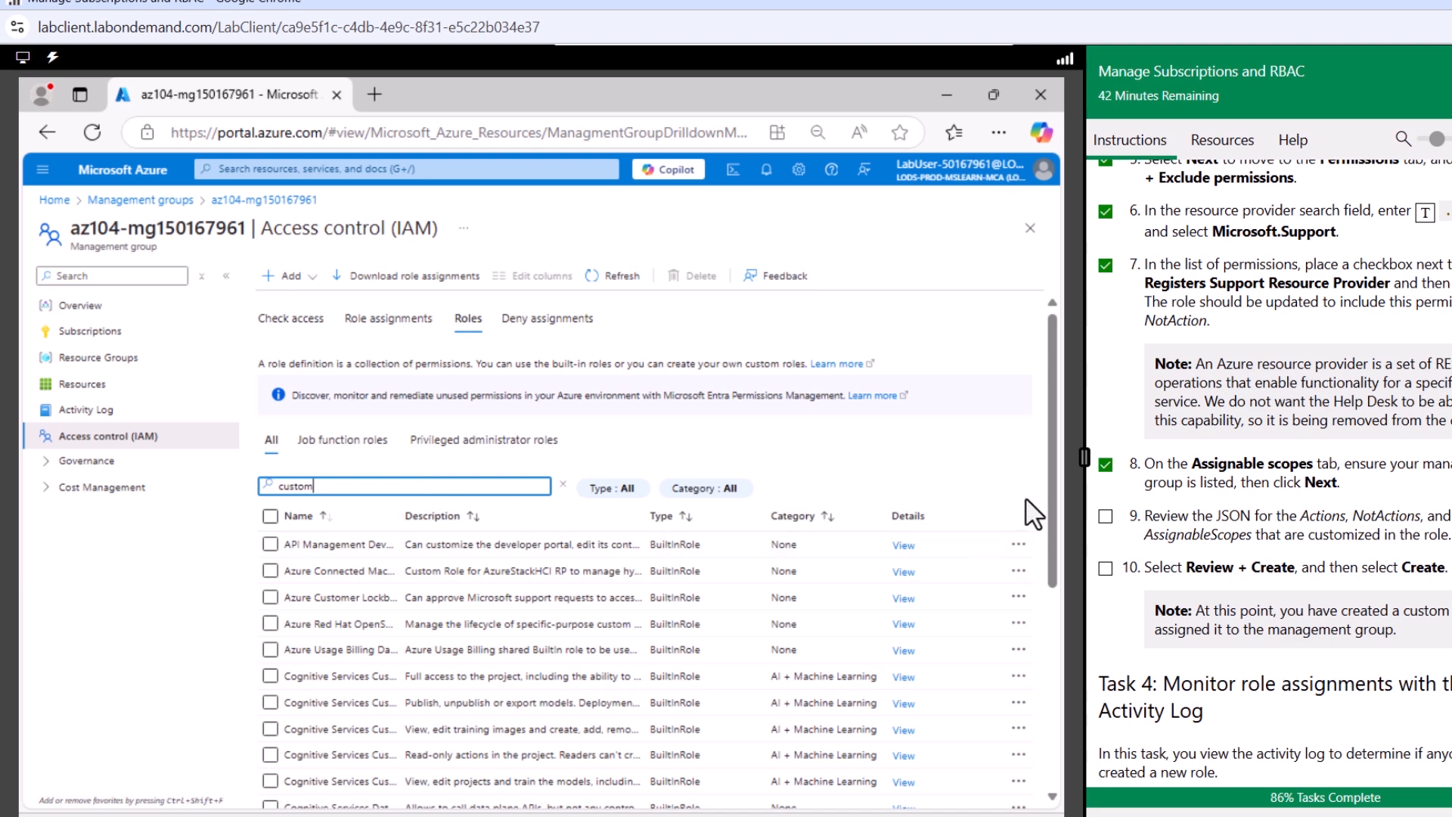
{"action": "left_click", "coordinate": [601, 274]}
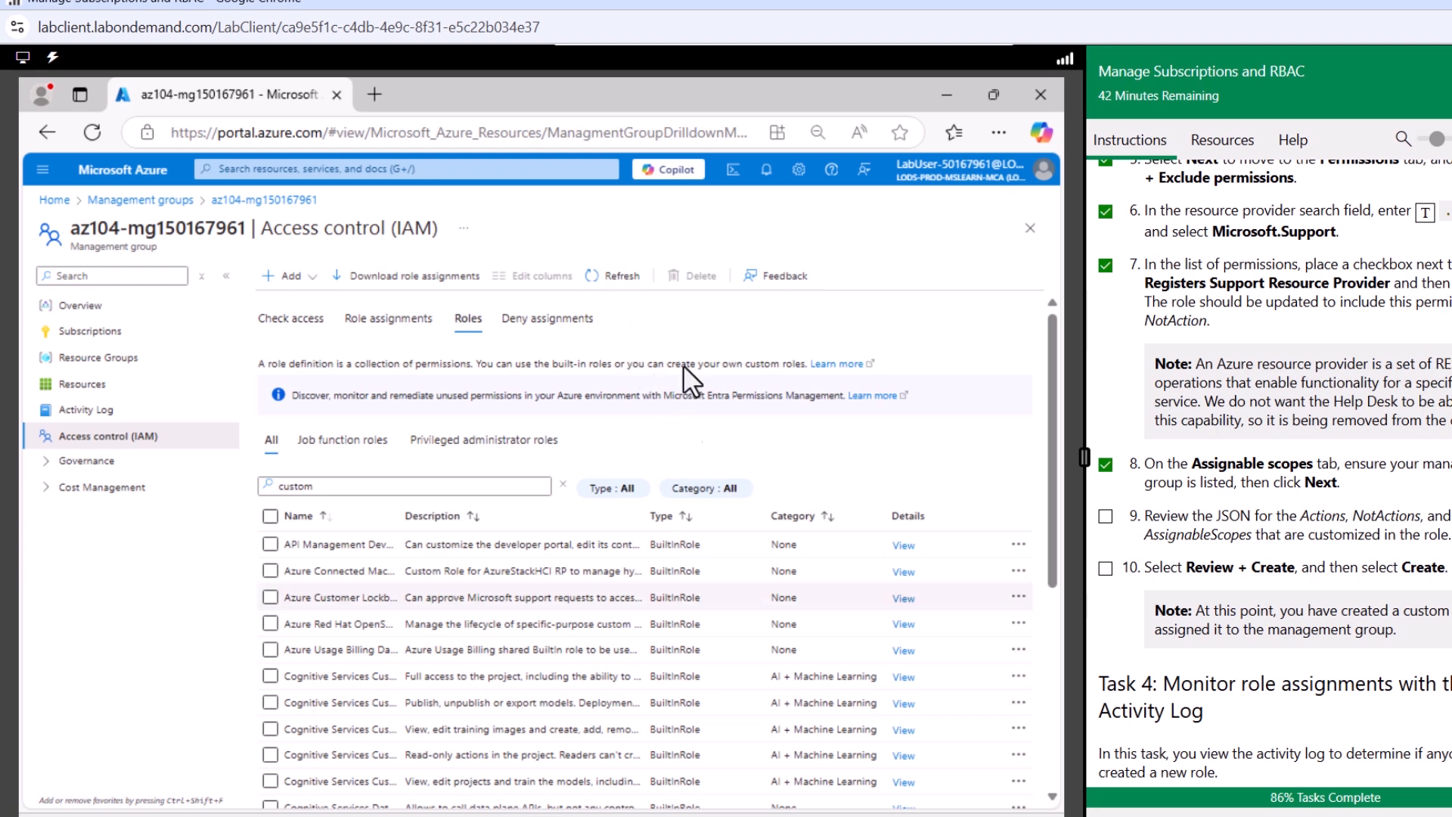
{"action": "scroll", "coordinate": [1258, 412], "scroll_direction": "up", "scroll_amount": 7}
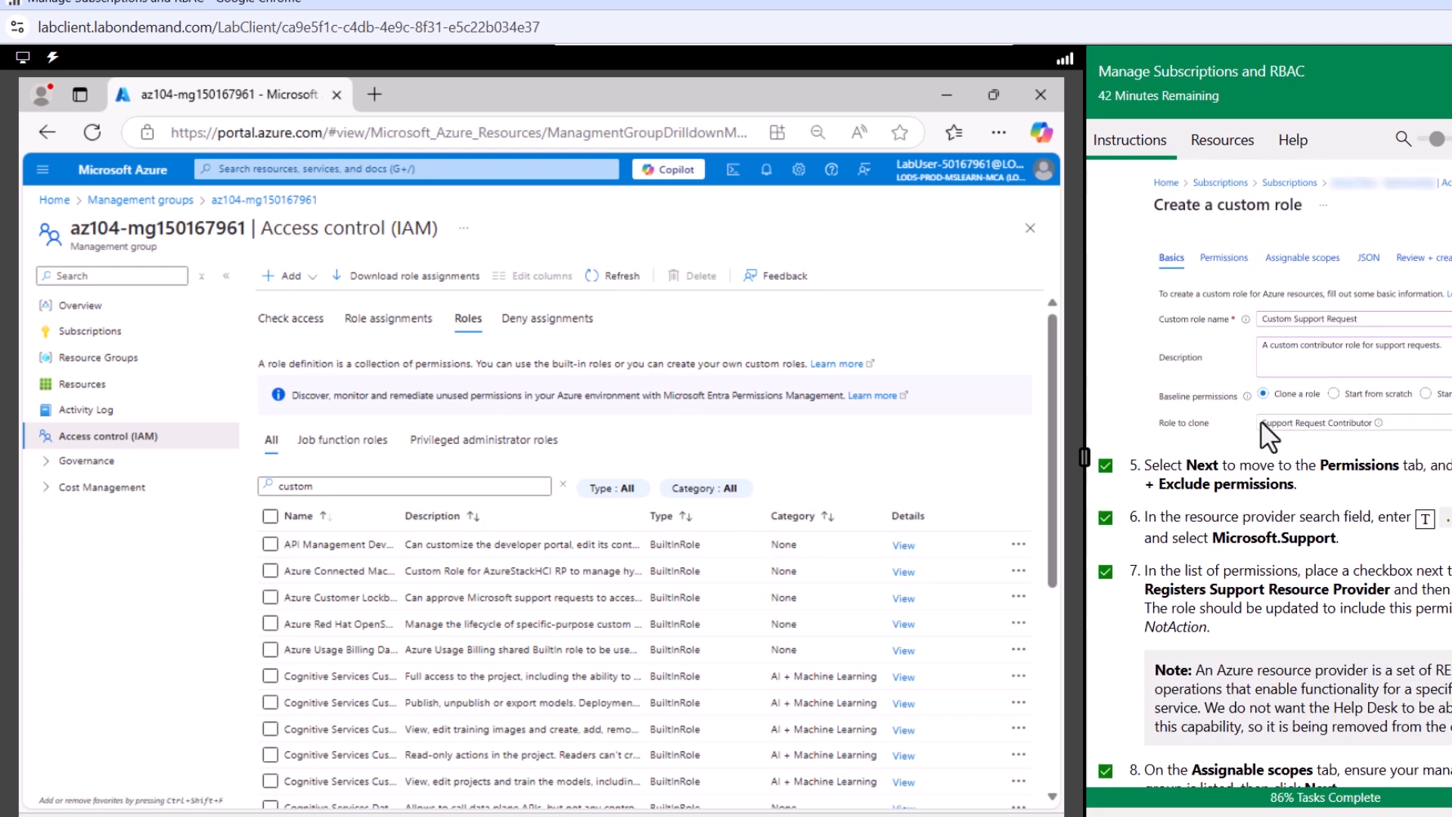
{"action": "scroll", "coordinate": [1271, 478], "scroll_direction": "up", "scroll_amount": 2}
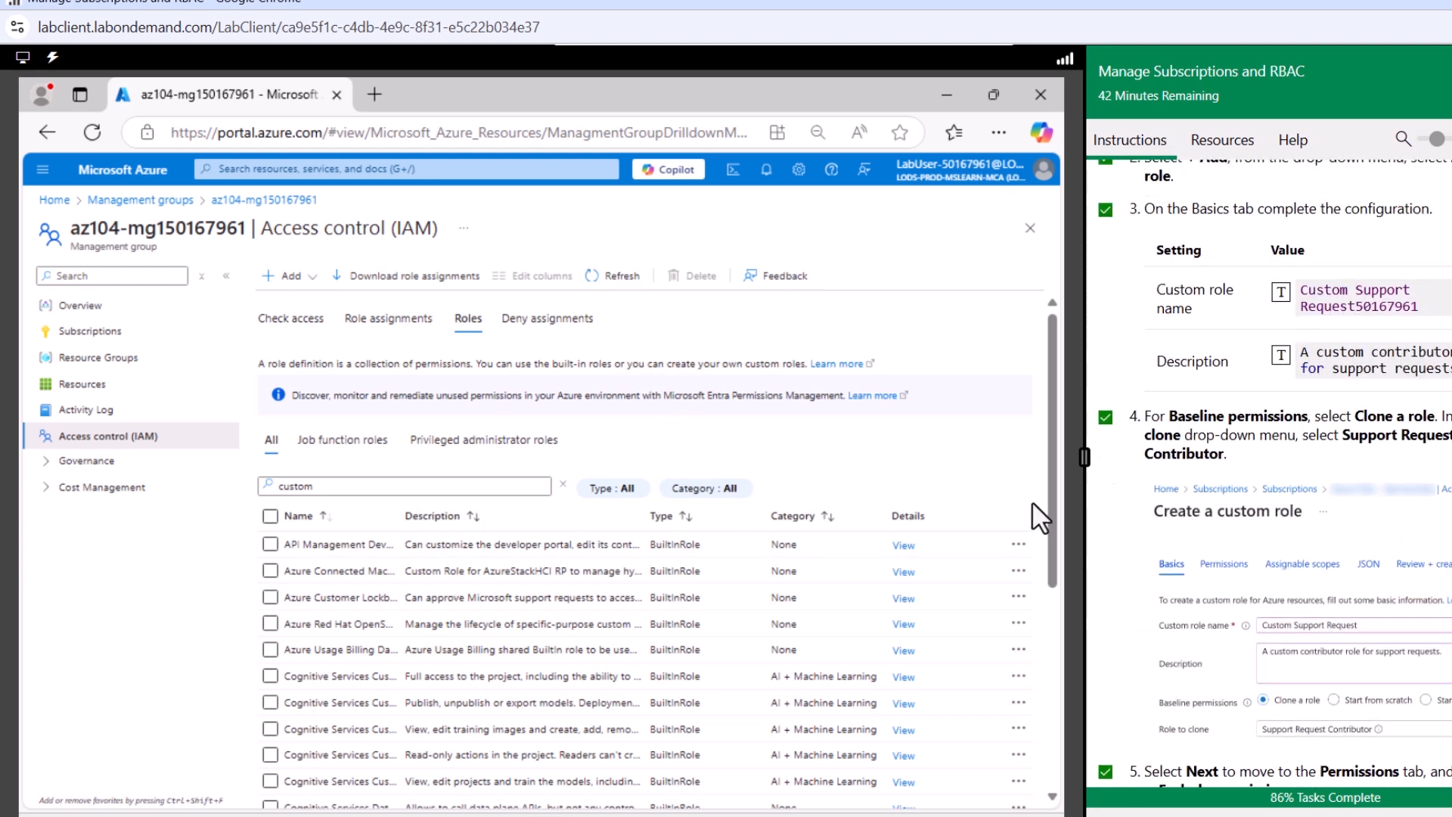
{"action": "scroll", "coordinate": [655, 673], "scroll_direction": "down", "scroll_amount": 5}
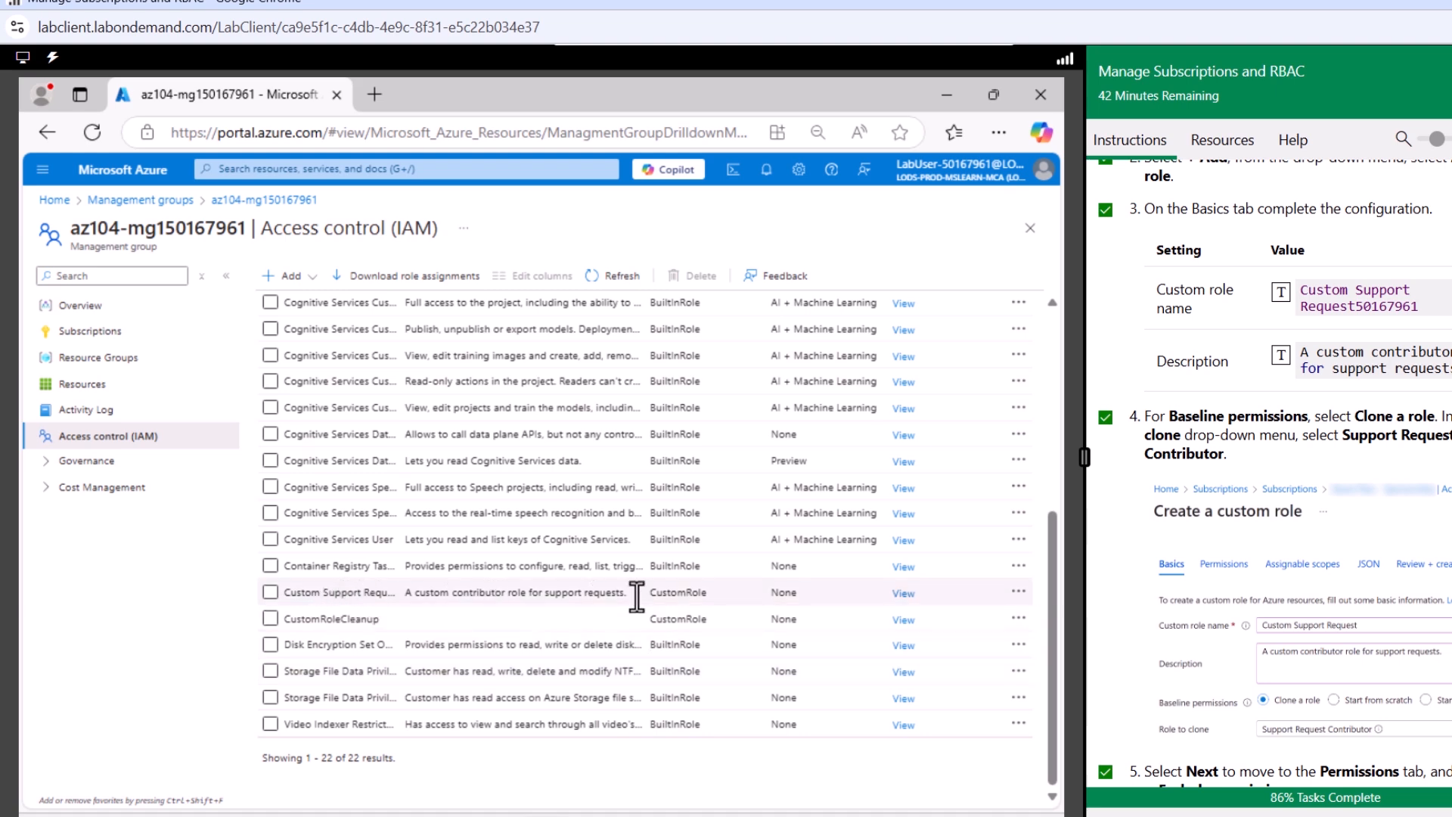
{"action": "left_click_drag", "start_coordinate": [650, 594], "coordinate": [702, 601]}
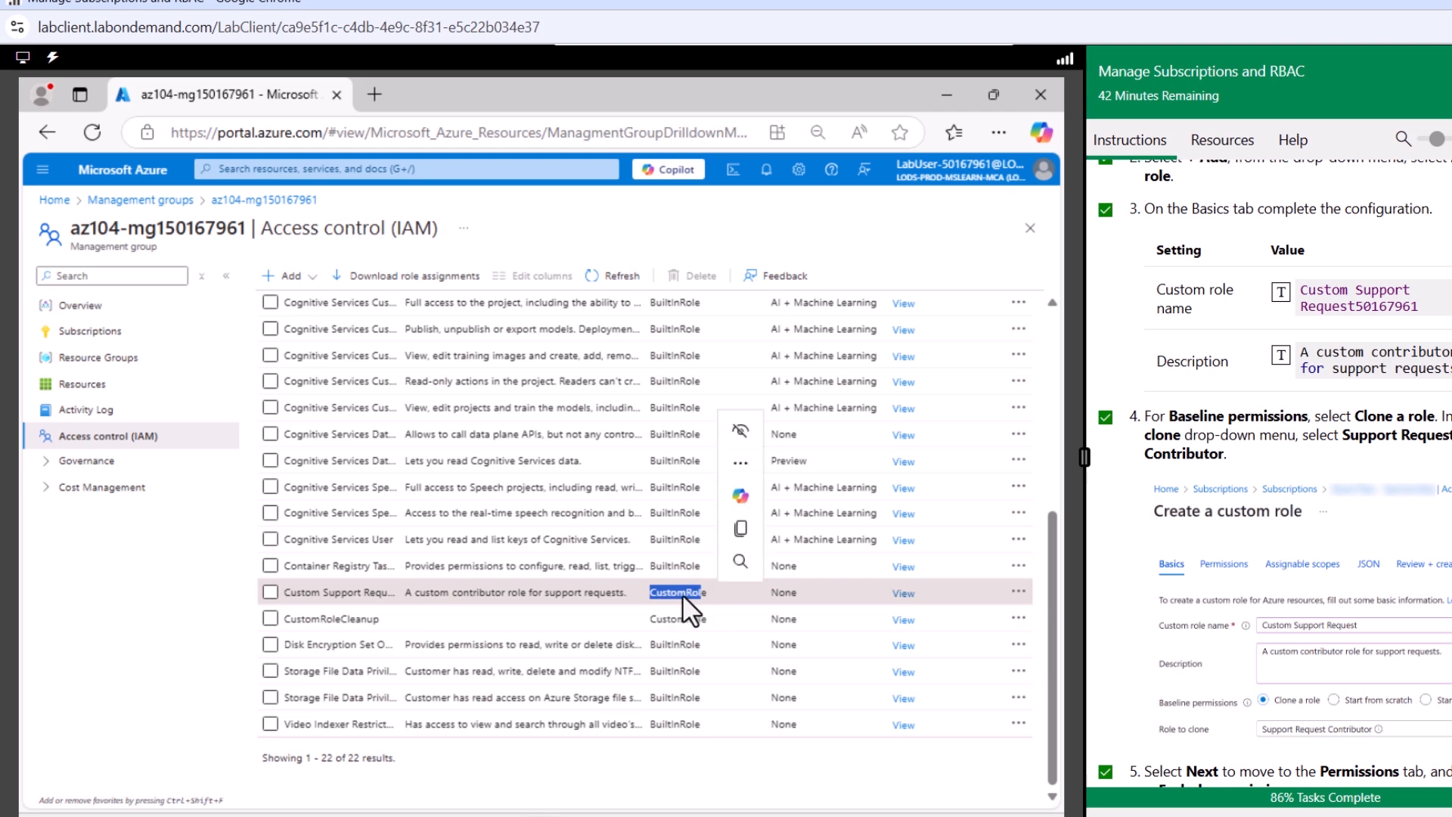
- Mark Task 3 instructions 9 and 10 and Task 4 instruction 1 as complete
{"action": "scroll", "coordinate": [1210, 469], "scroll_direction": "down", "scroll_amount": 10}
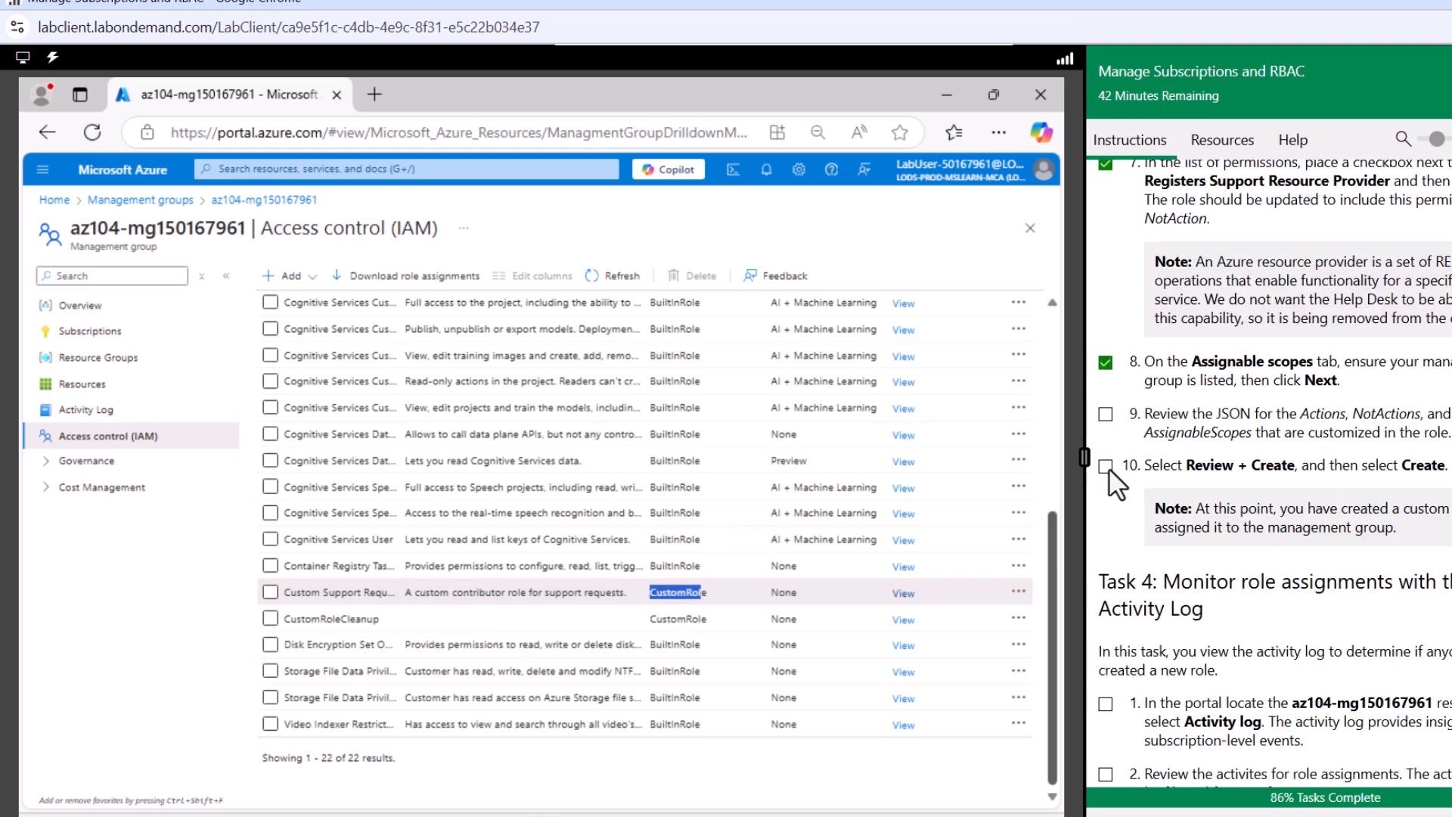
{"action": "left_click", "coordinate": [1105, 465]}
{"action": "scroll", "coordinate": [1129, 546], "scroll_direction": "down", "scroll_amount": 3}
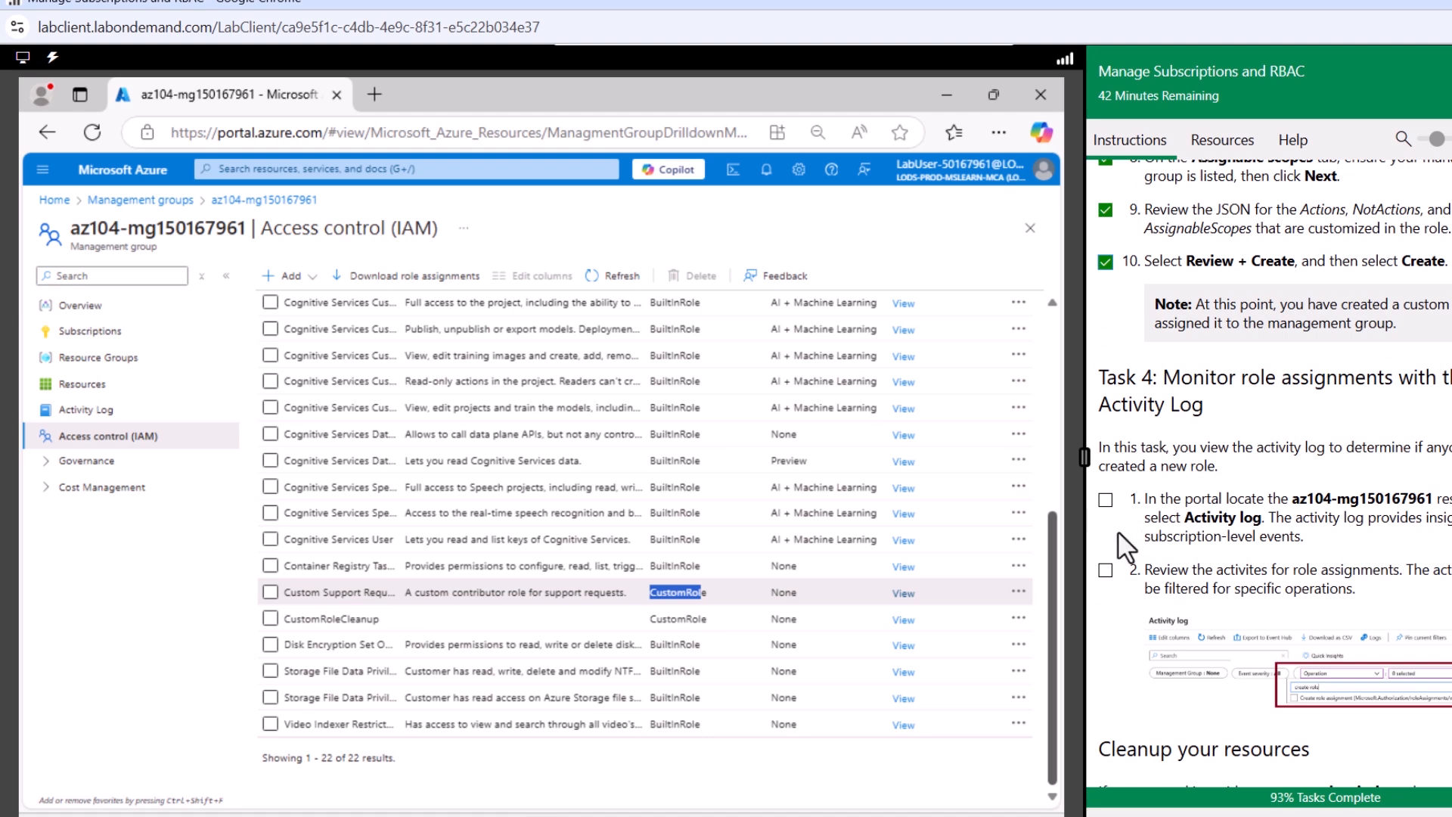
{"action": "scroll", "coordinate": [1127, 546], "scroll_direction": "down", "scroll_amount": 2}
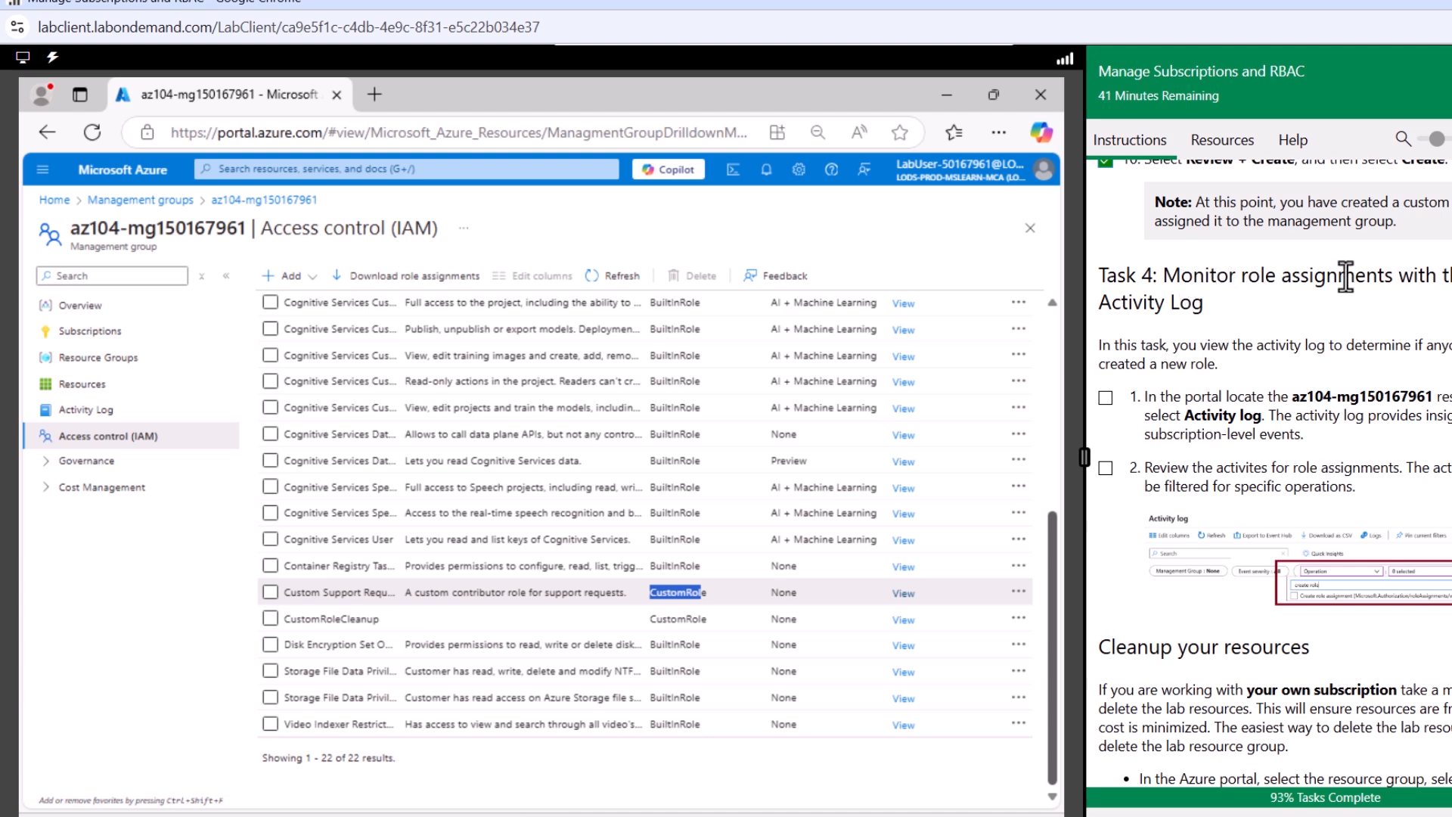
{"action": "left_click", "coordinate": [1106, 398]}
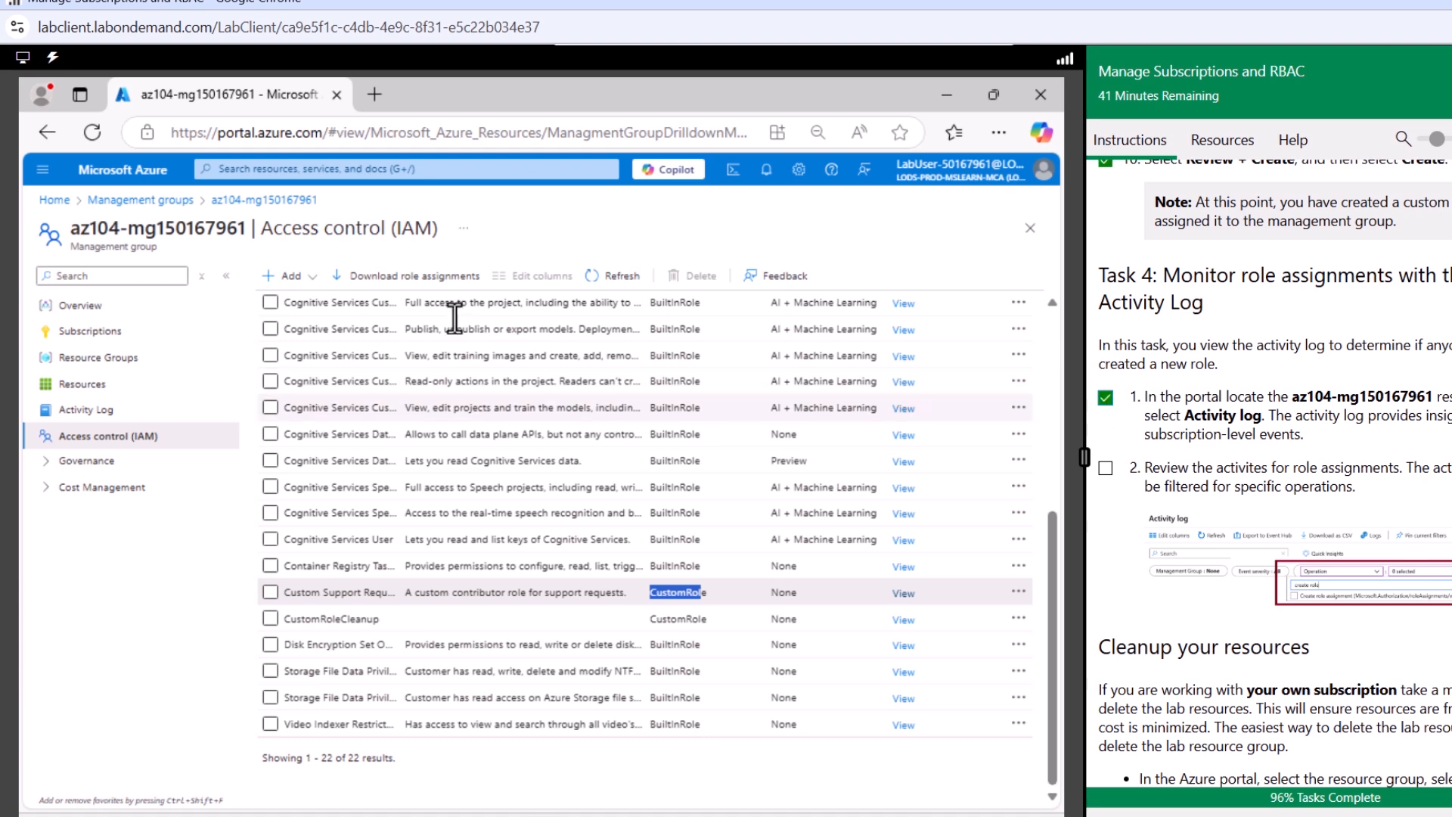
- Open the management group's activity log and examine the options of the event severity filter
{"action": "left_click", "coordinate": [99, 414]}
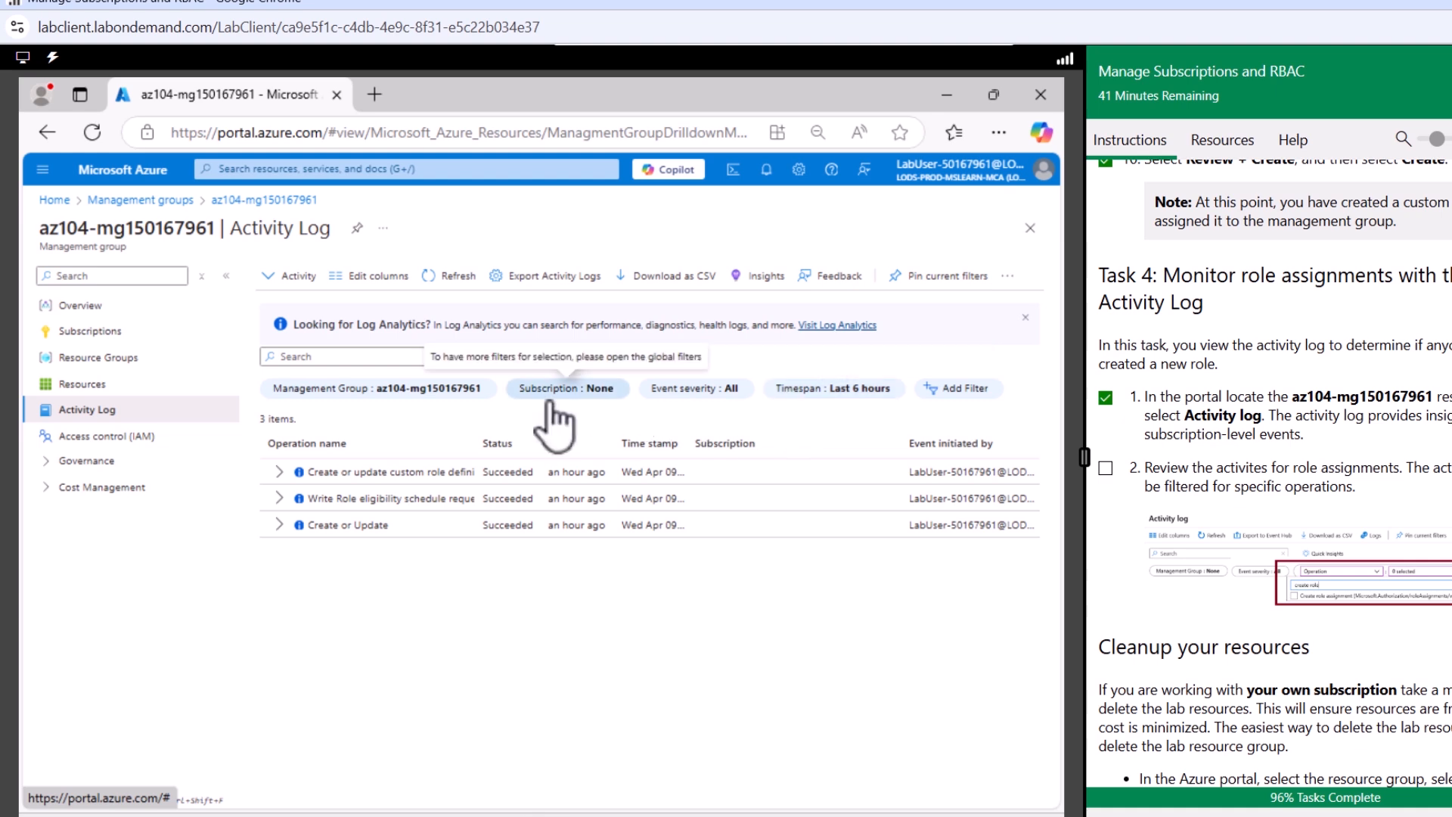
{"action": "left_click", "coordinate": [688, 389]}
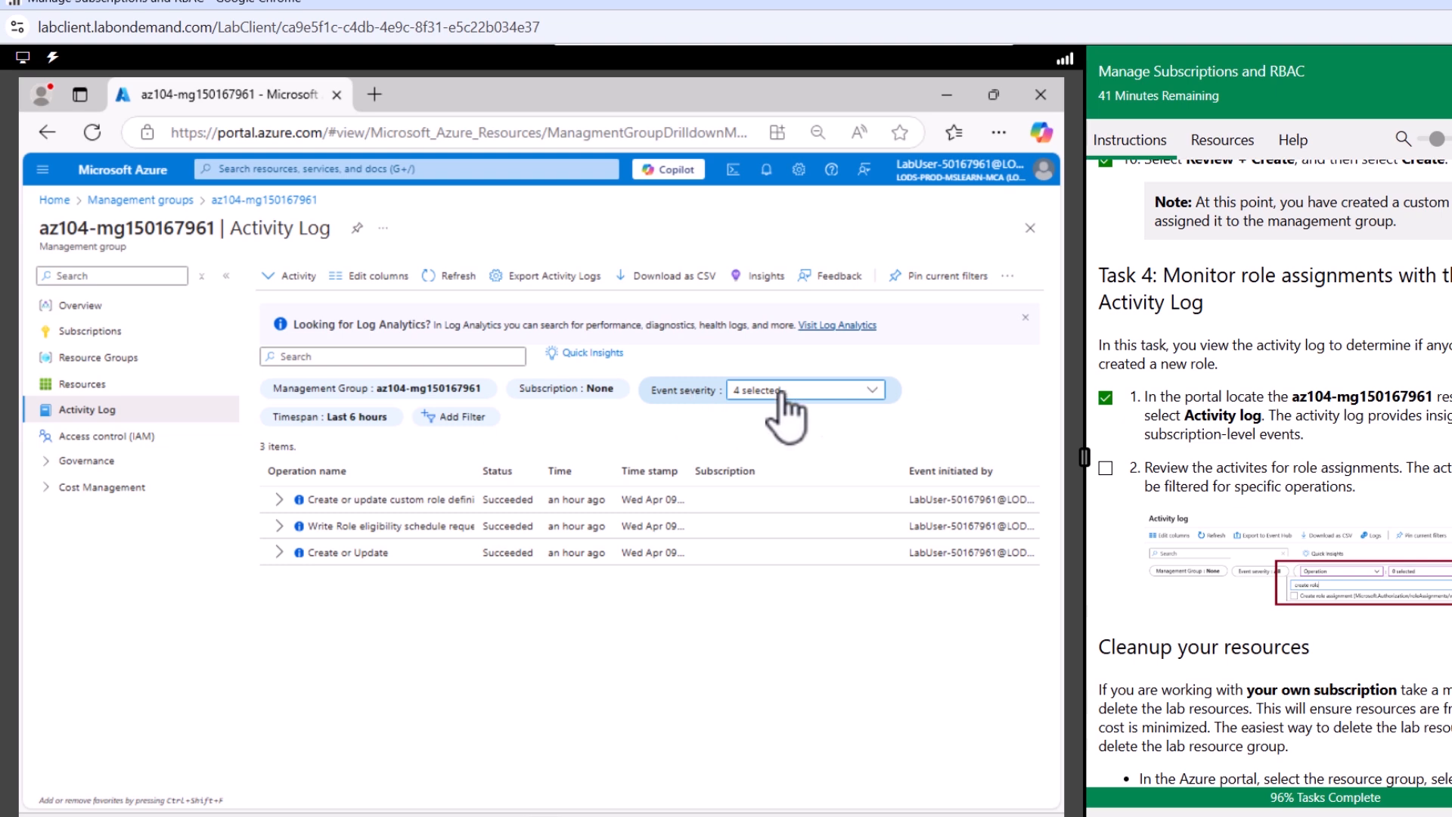
{"action": "left_click", "coordinate": [812, 390]}
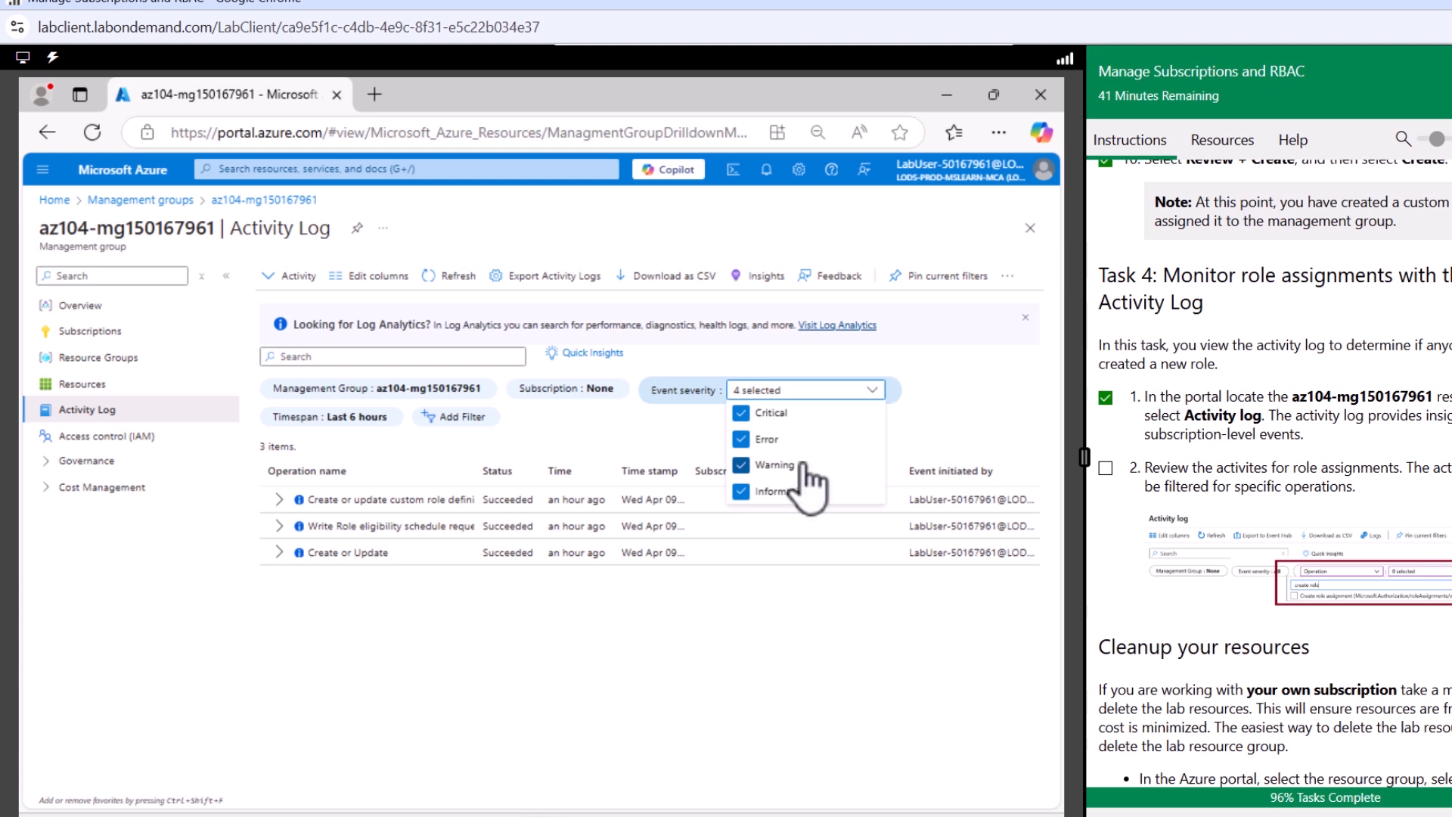
{"action": "left_click", "coordinate": [743, 611]}
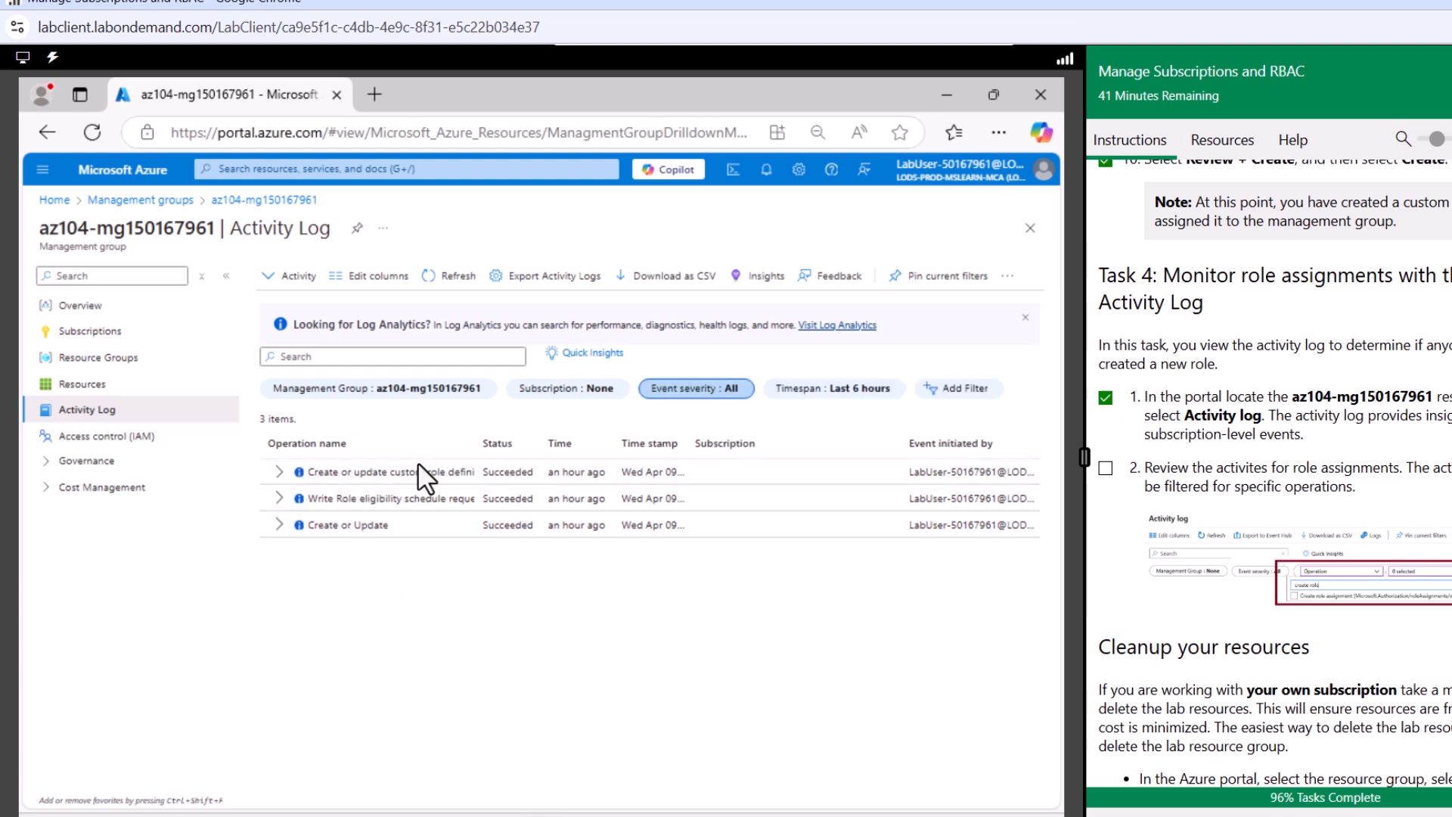
- Add an Operation filter to the activity log, search for "create rol", and select Create role assignment (Microsoft.Authorization/roleAssignments/write)
{"action": "left_click", "coordinate": [959, 388]}
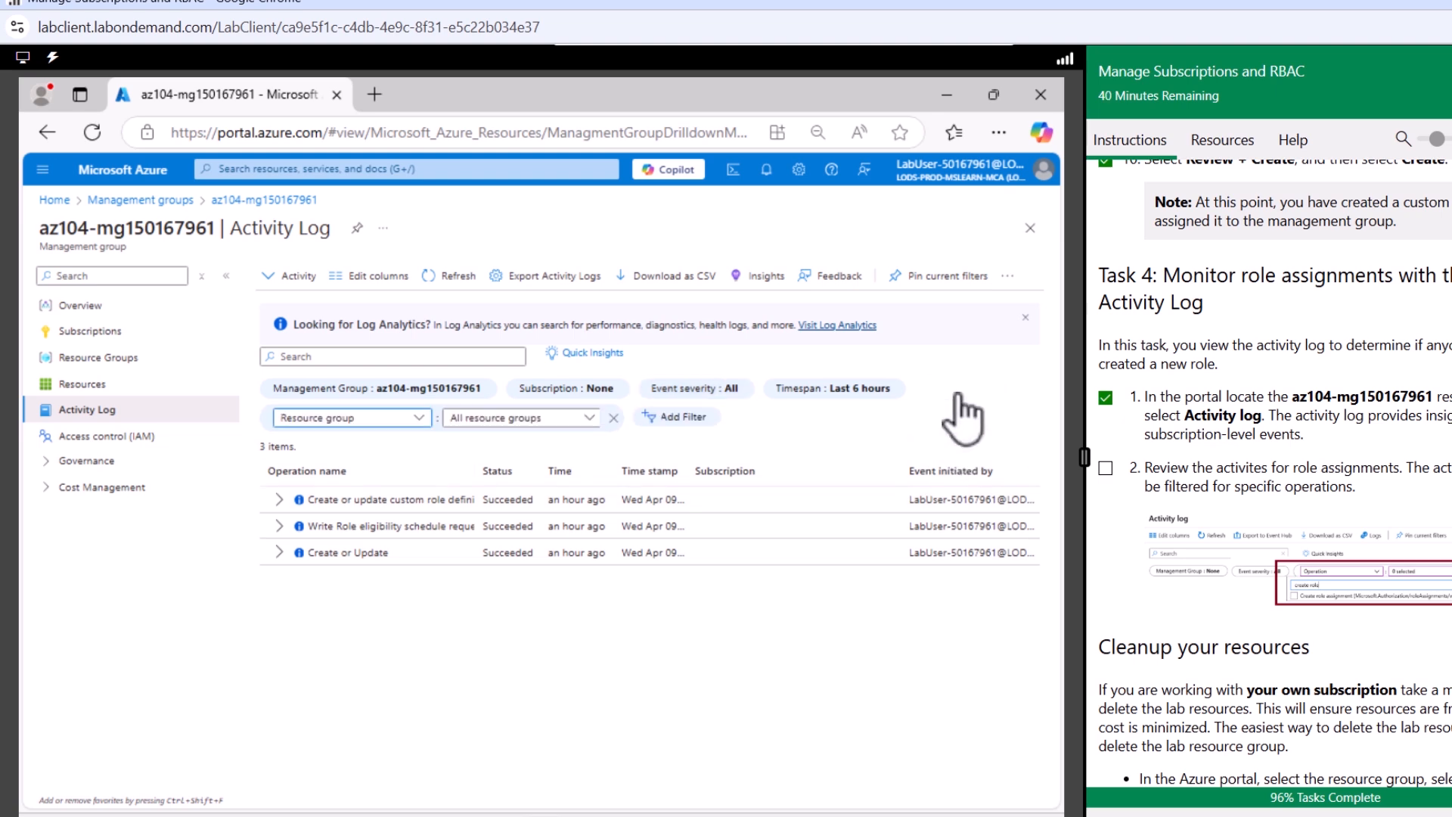
{"action": "left_click", "coordinate": [380, 422]}
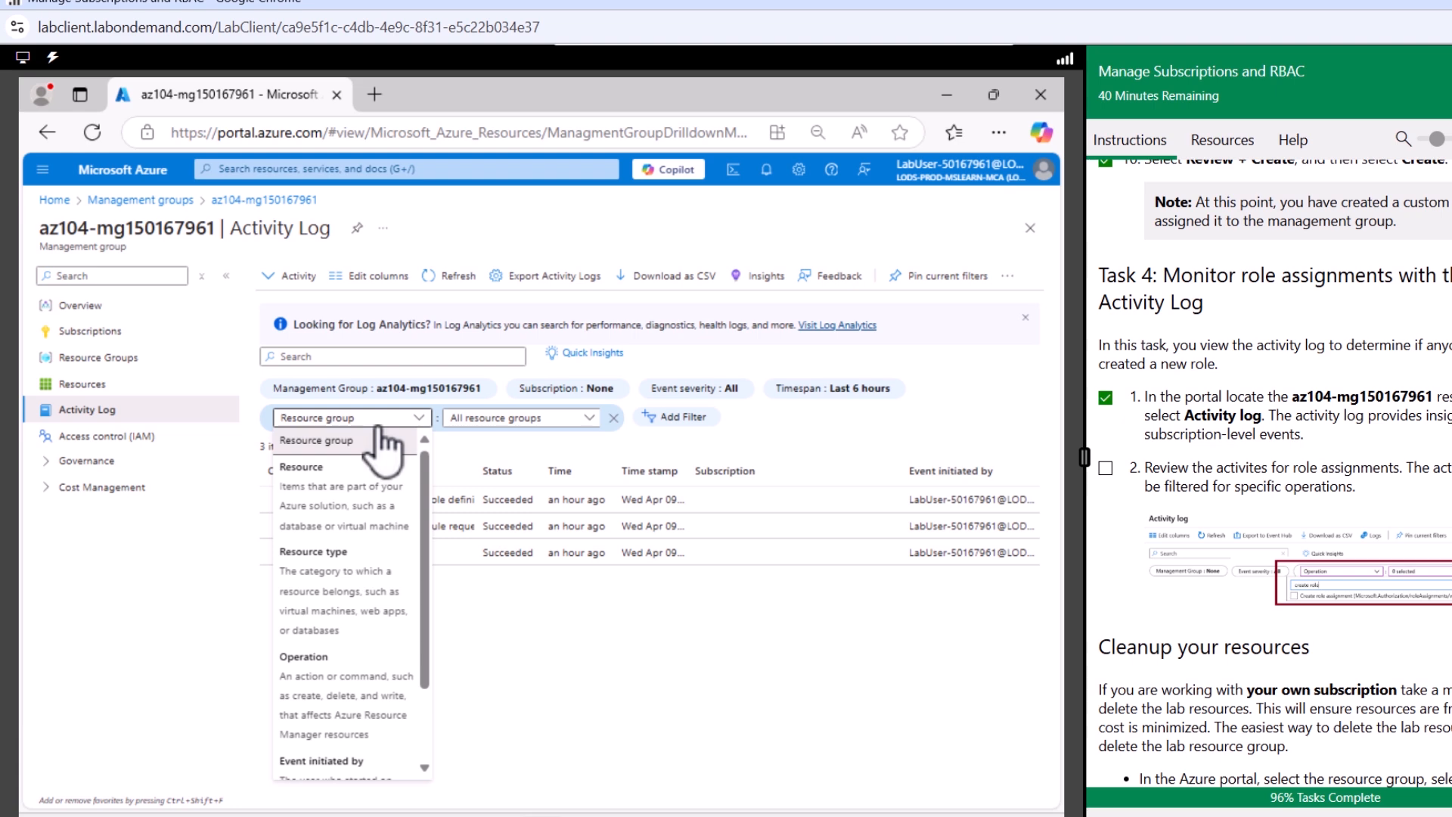
{"action": "left_click", "coordinate": [352, 711]}
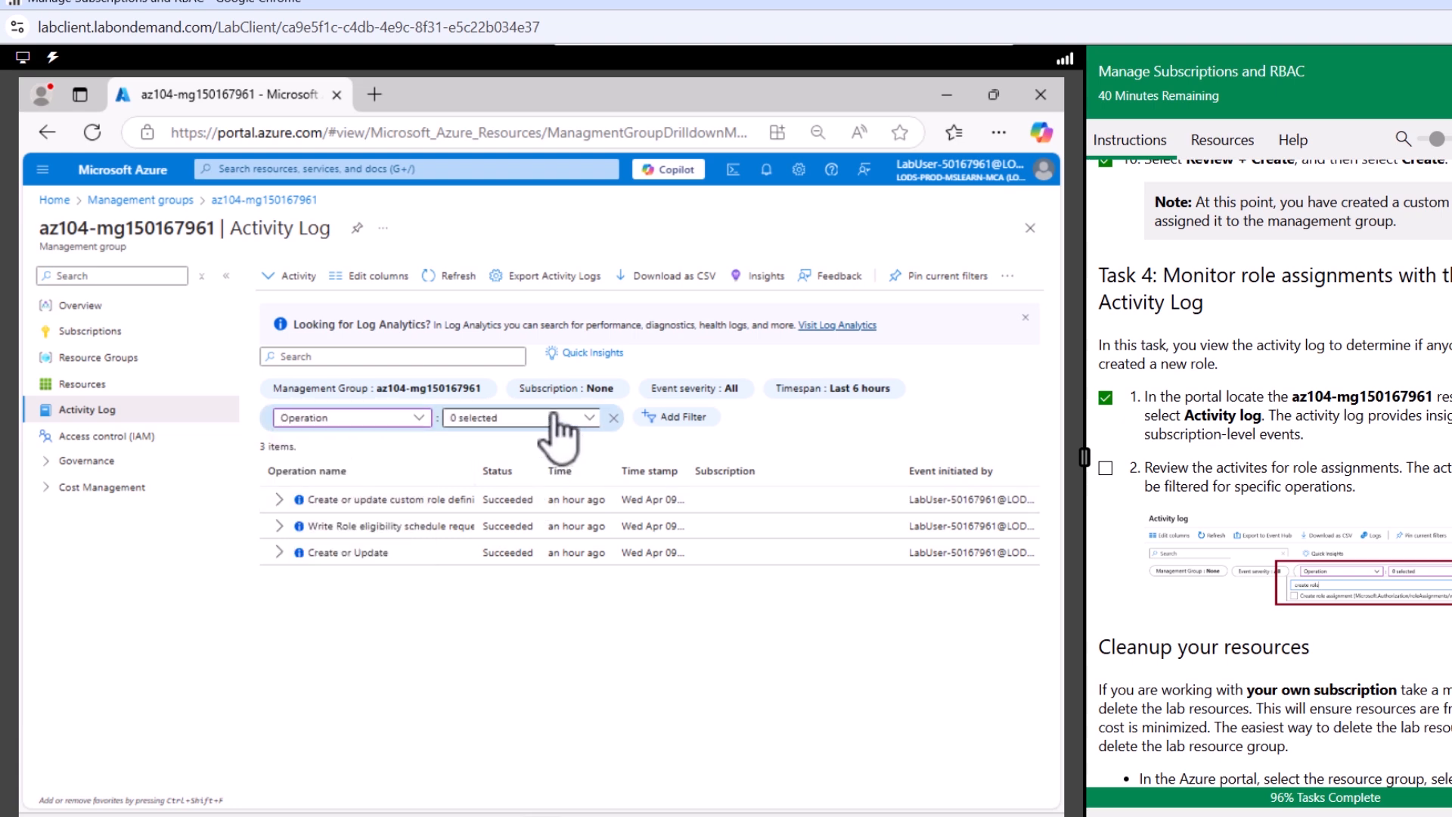
{"action": "left_click", "coordinate": [555, 417]}
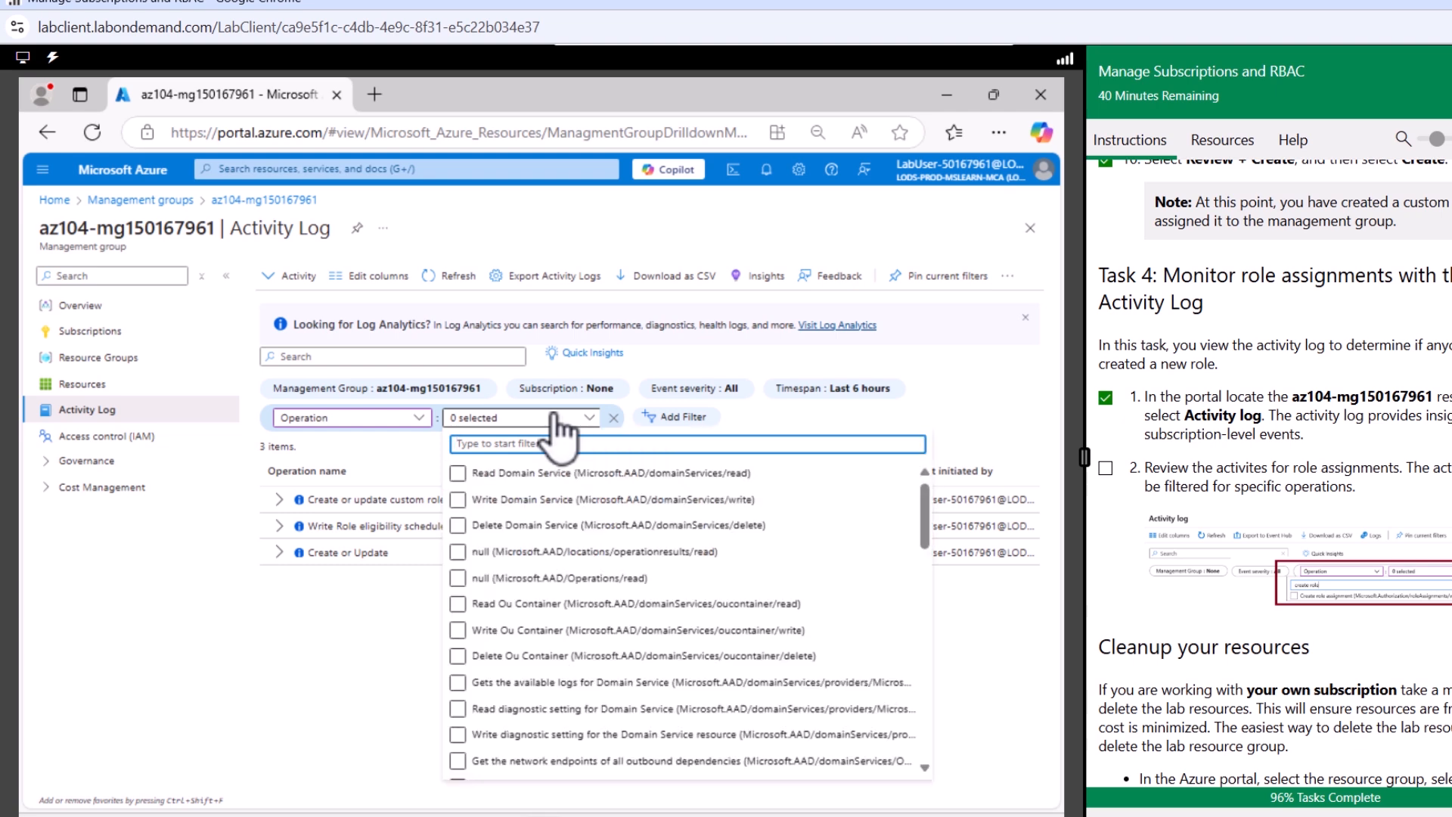
{"action": "type", "text": "cre"}
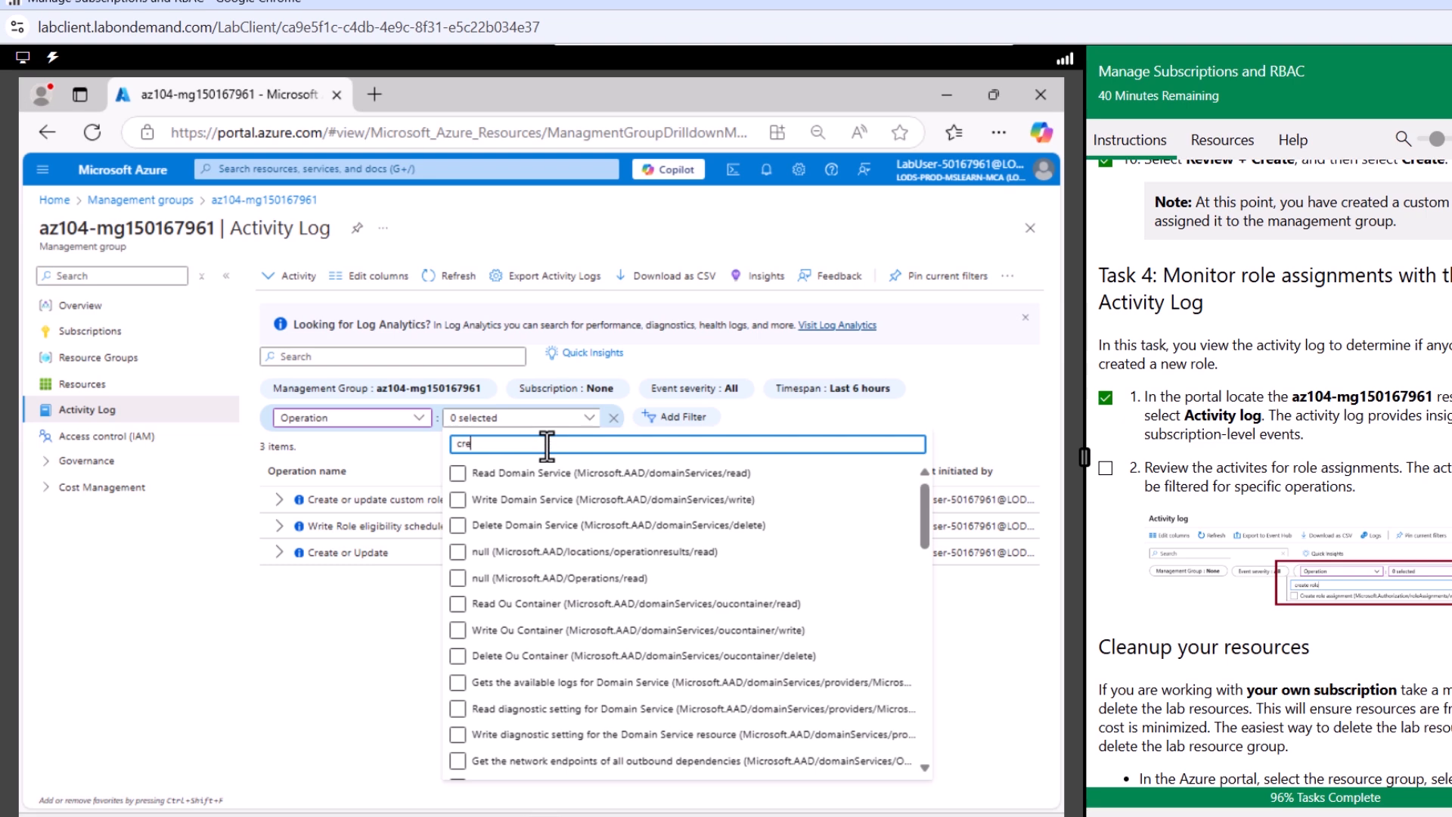
{"action": "type", "text": "ate rol"}
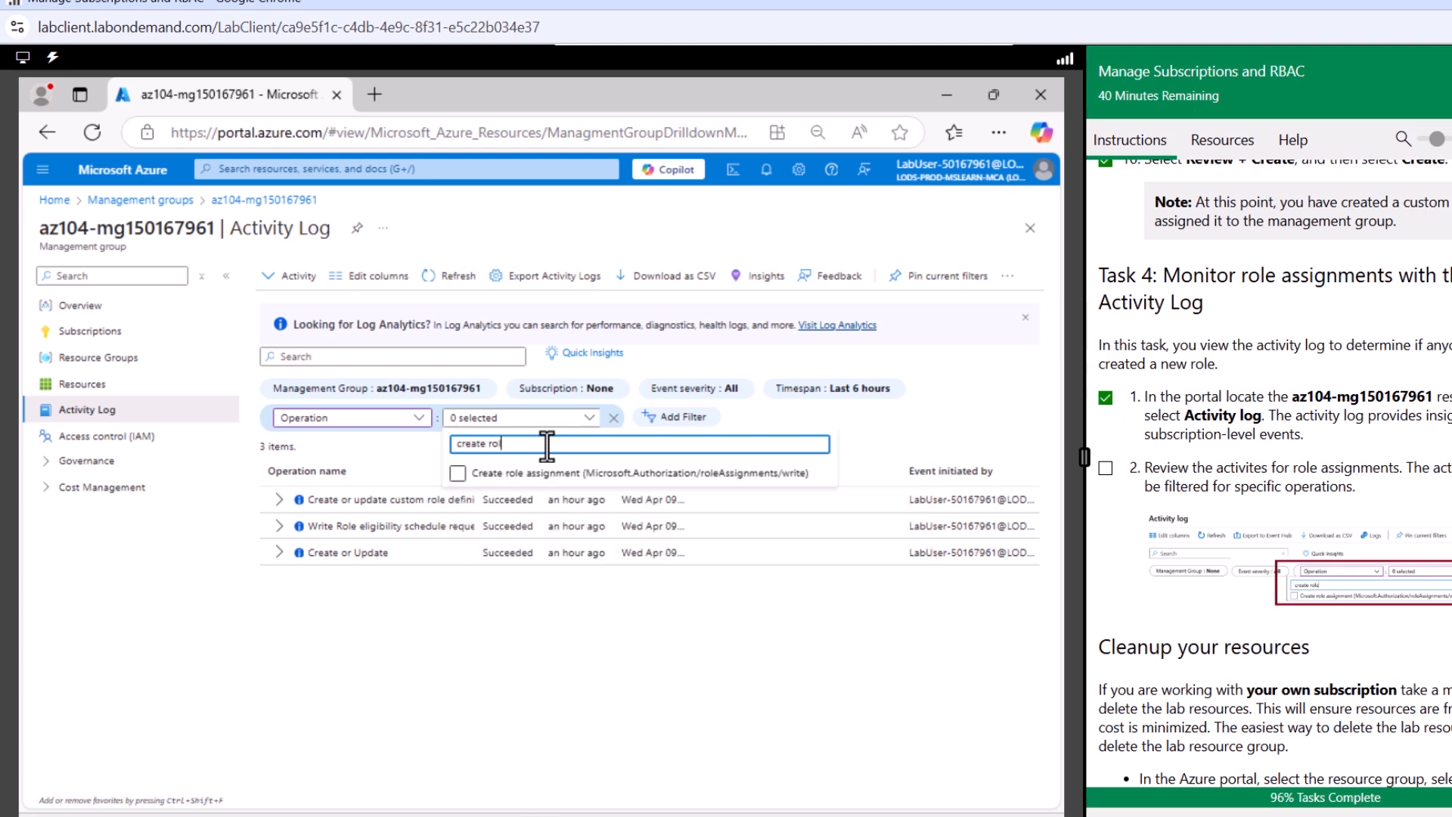
{"action": "left_click", "coordinate": [499, 474]}
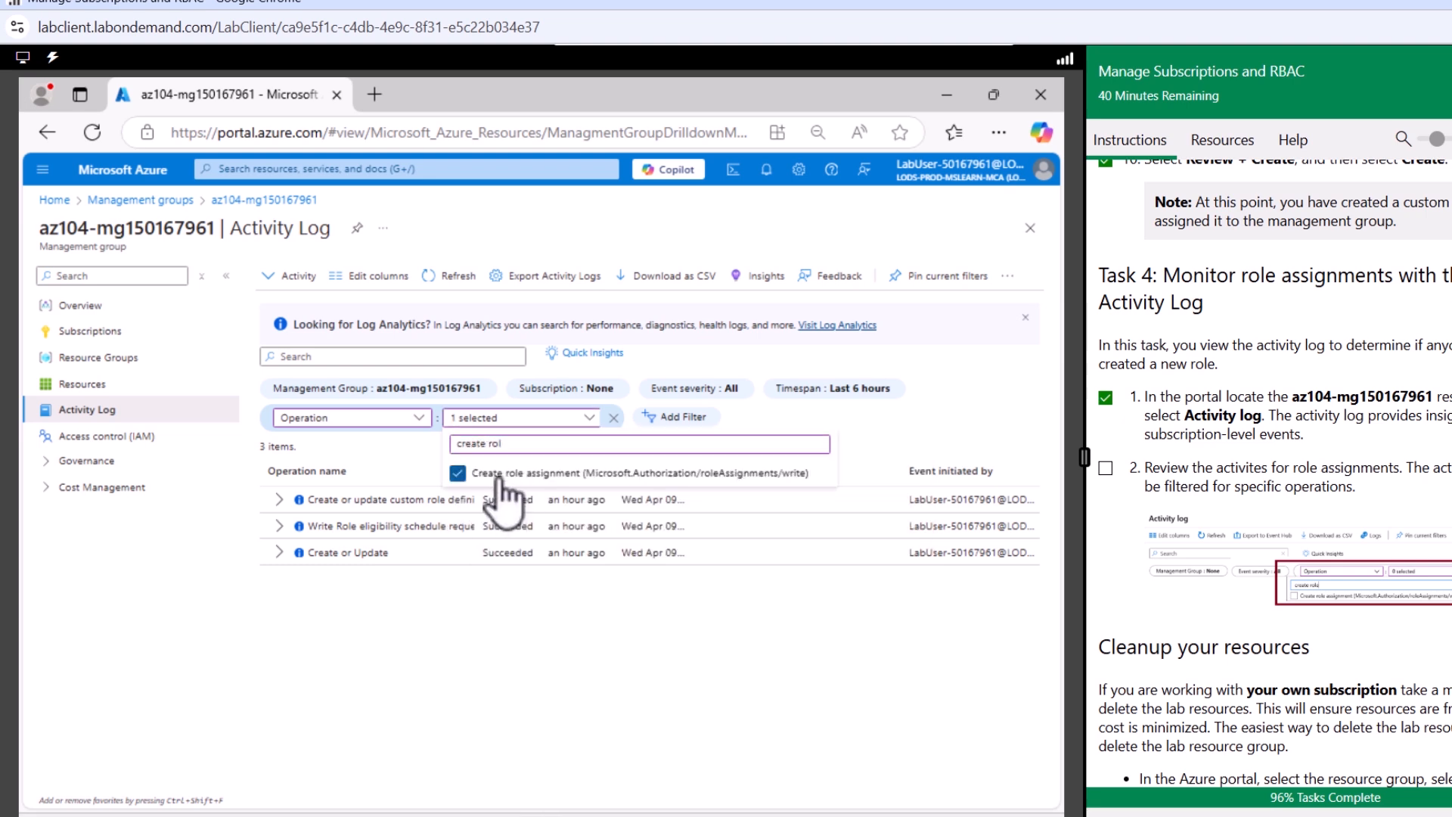
{"action": "left_click", "coordinate": [573, 633]}
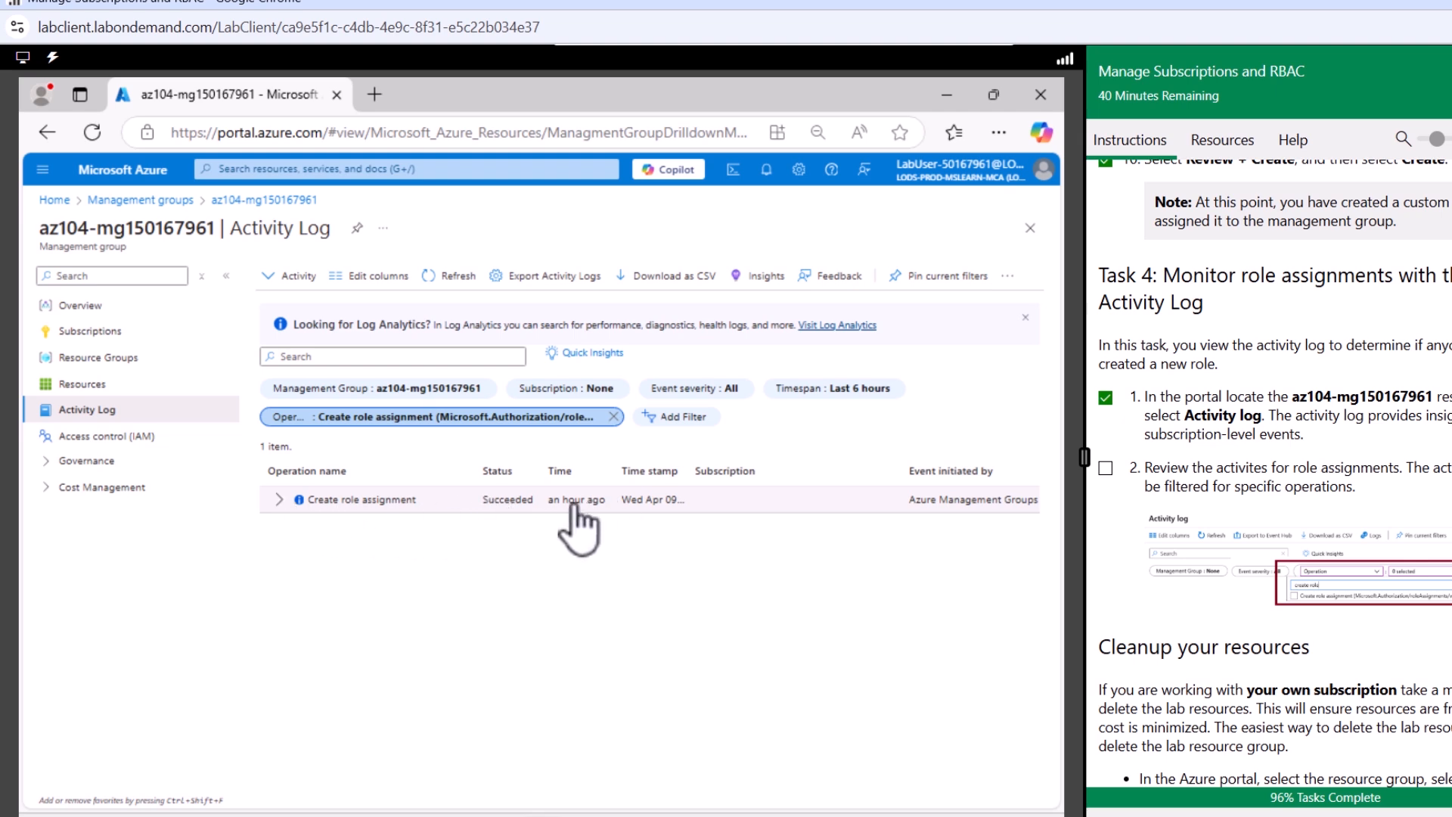
{"action": "left_click", "coordinate": [572, 568]}
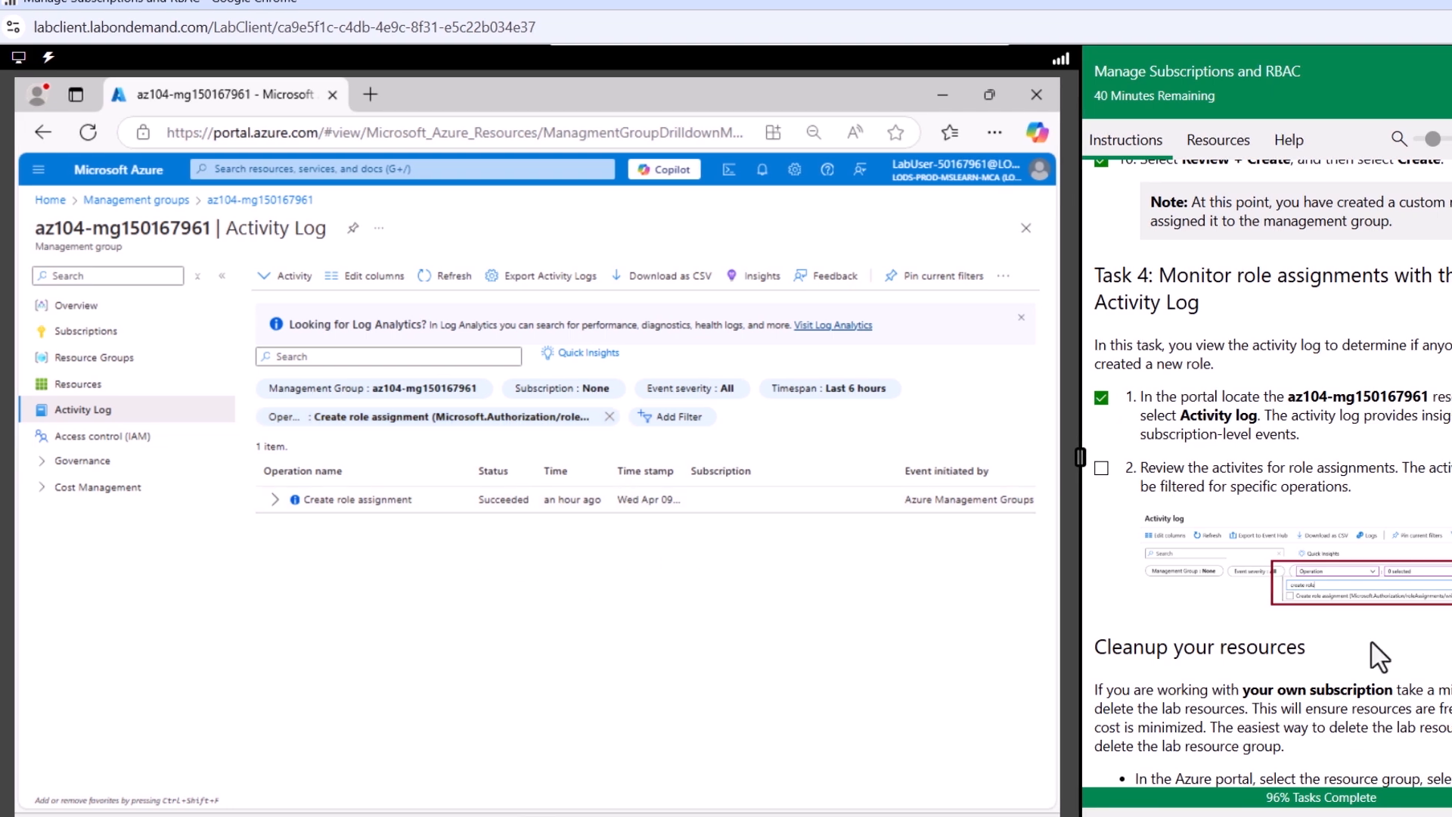
- Read the resource cleanup section of the lab instructions
{"action": "scroll", "coordinate": [1375, 644], "scroll_direction": "down", "scroll_amount": 4}
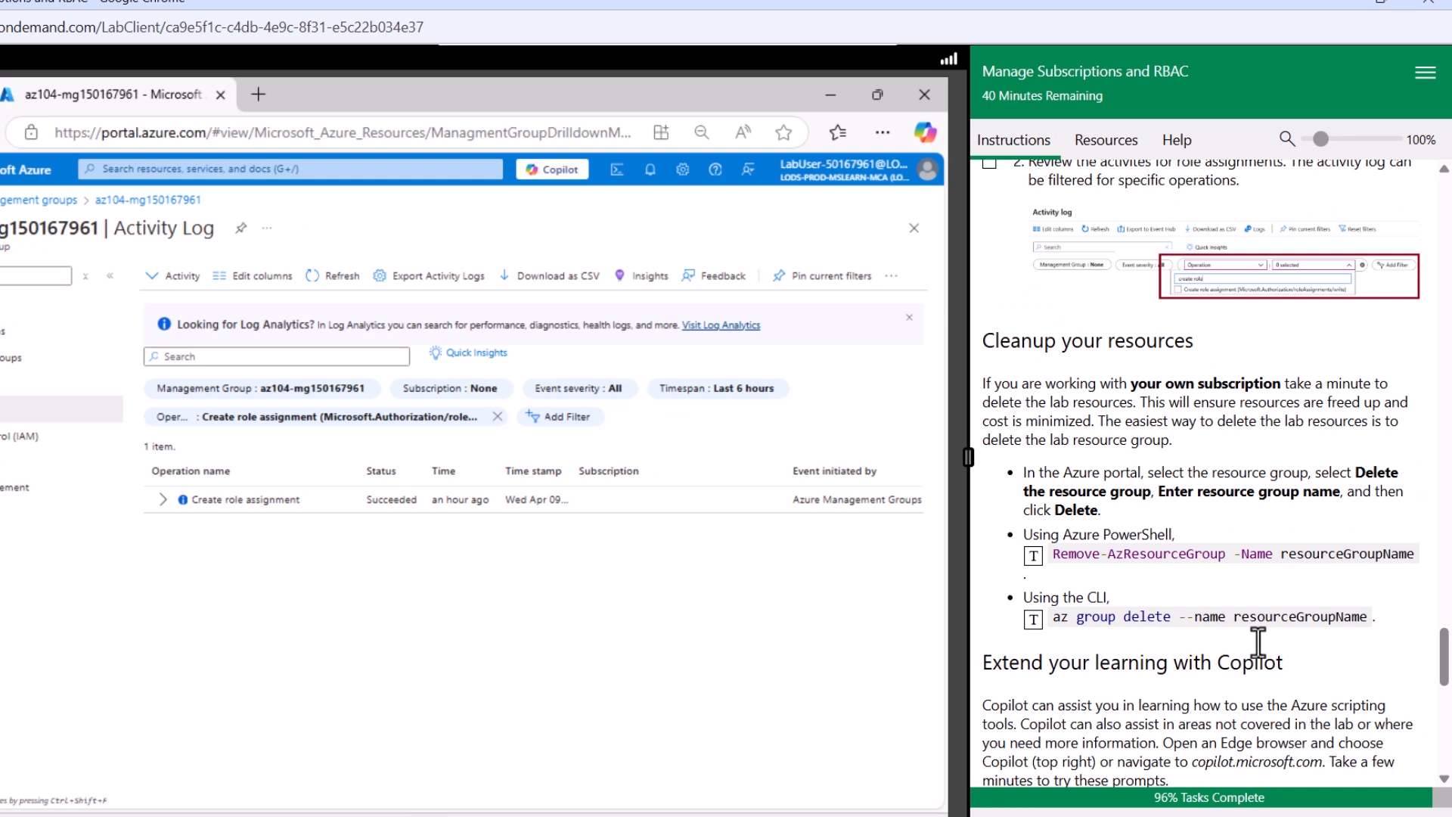